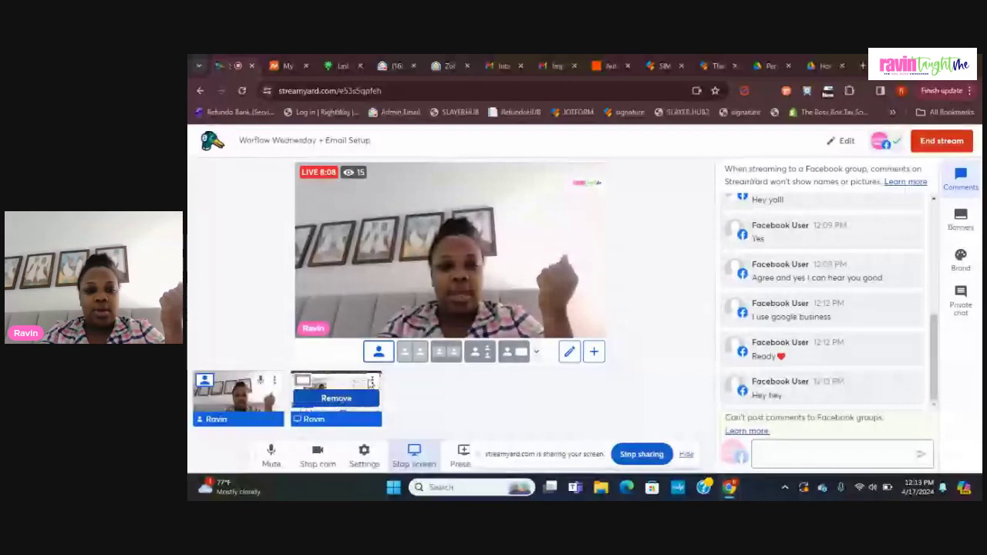
Step: Put the shared screen on stage in Cinema layout, showing the Namecheap dashboard
click(337, 398)
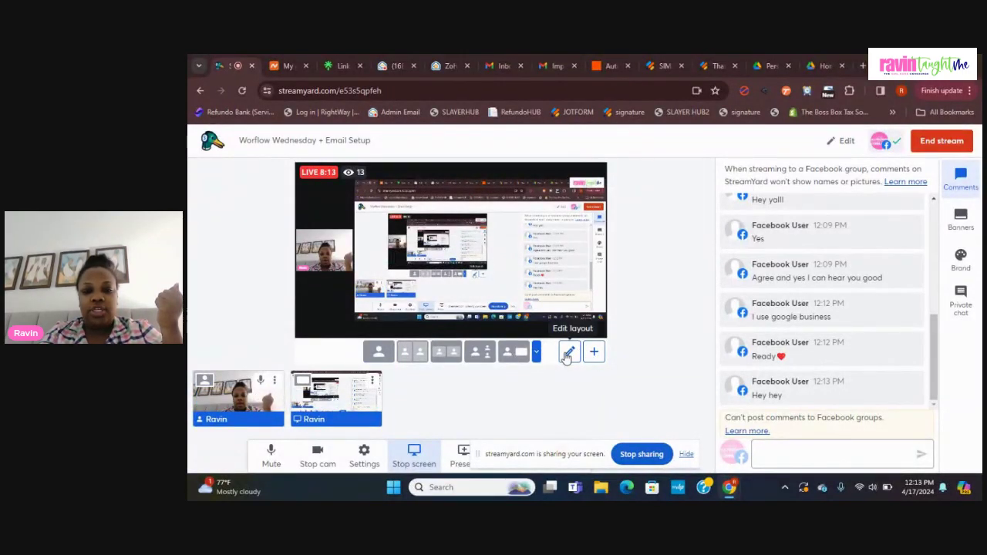
click(538, 353)
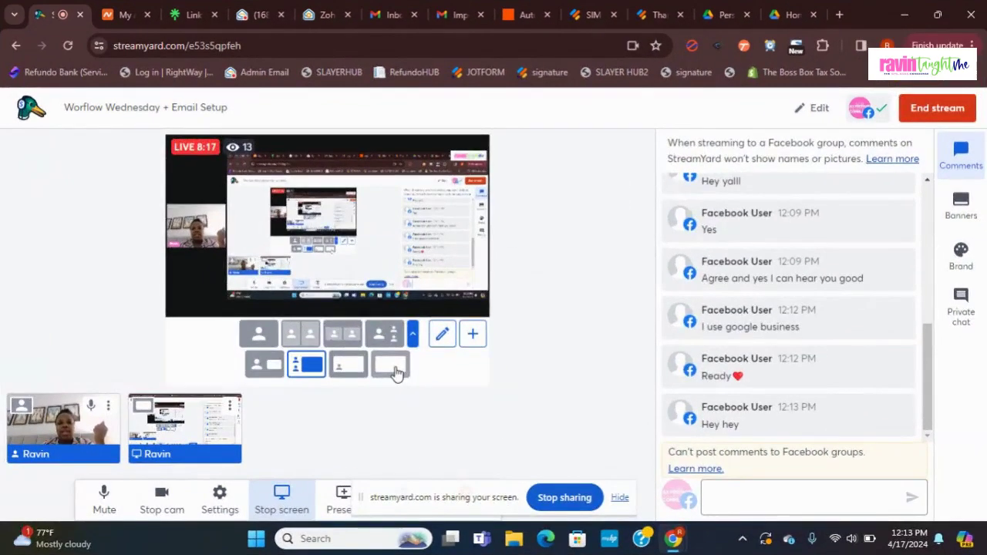
click(396, 373)
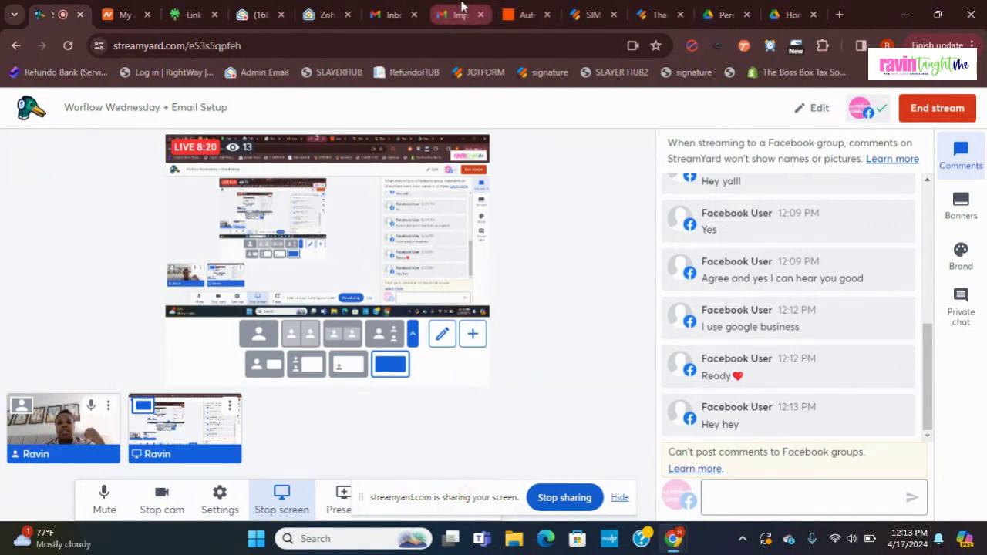
click(140, 8)
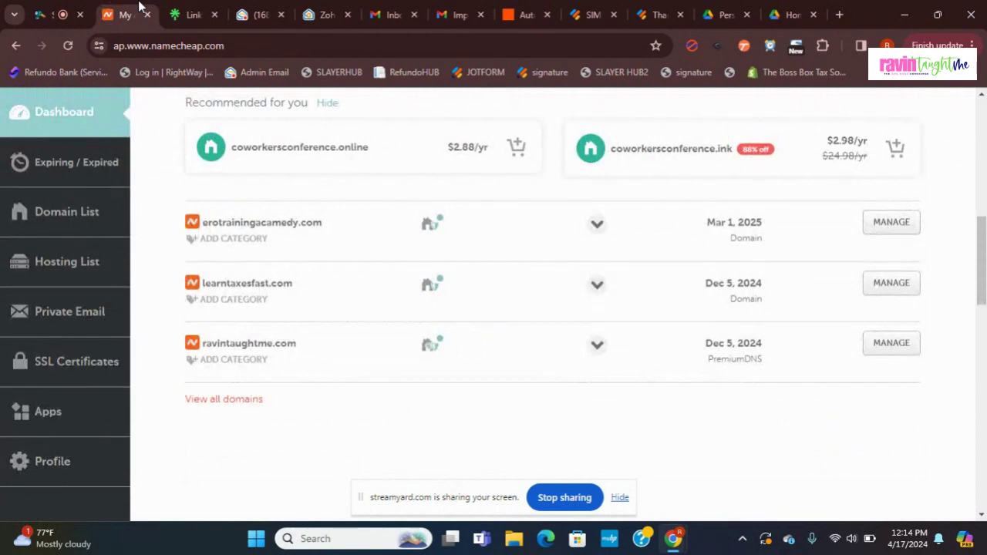
Step: Open the Domain Prices page and scroll through the .COM, .NET and .ORG prices
click(83, 212)
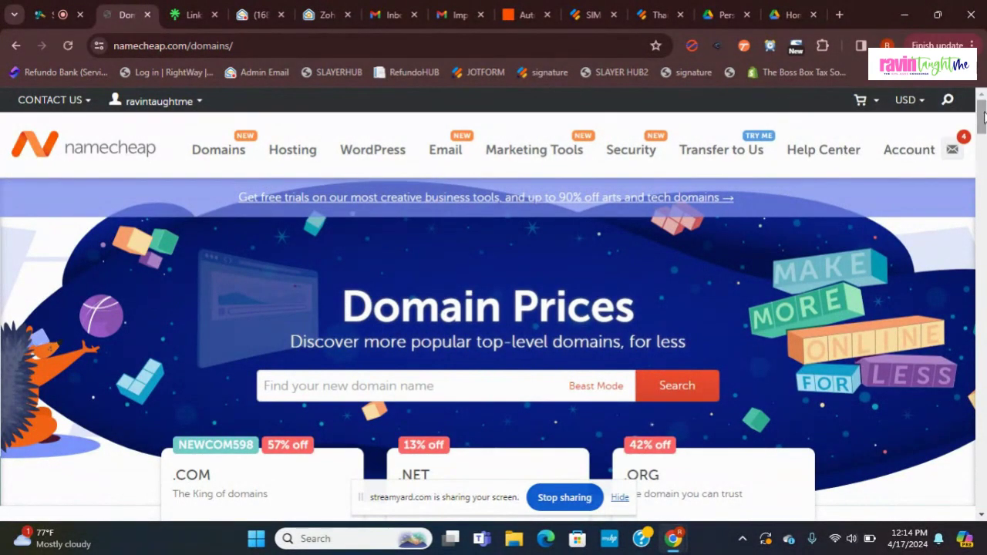
scroll(984, 116, down, 3)
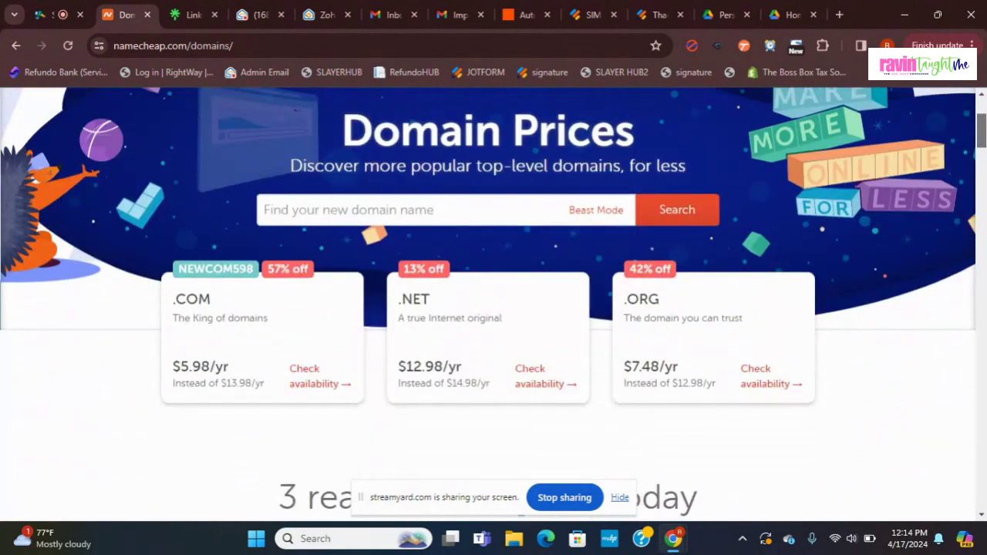
scroll(493, 297, up, 3)
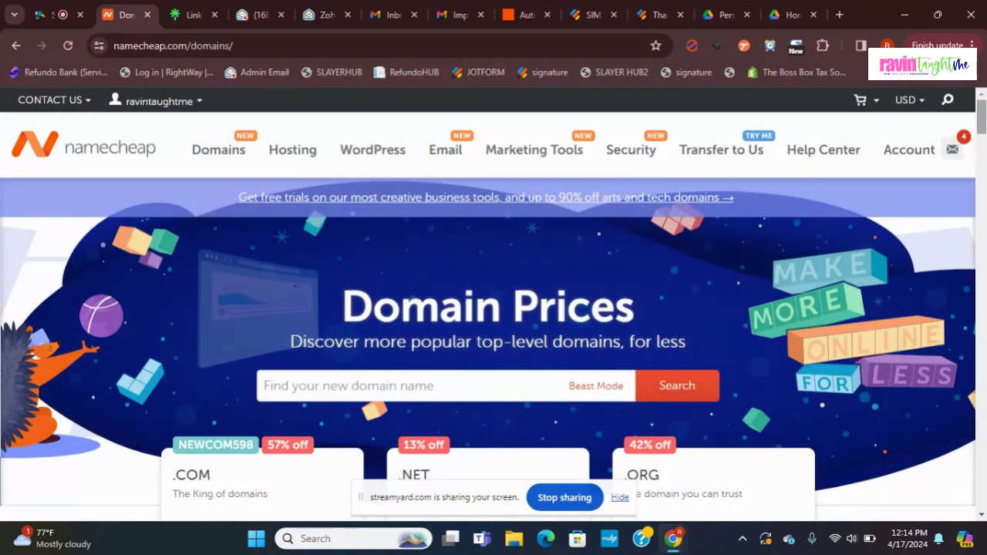
drag(984, 106, 985, 123)
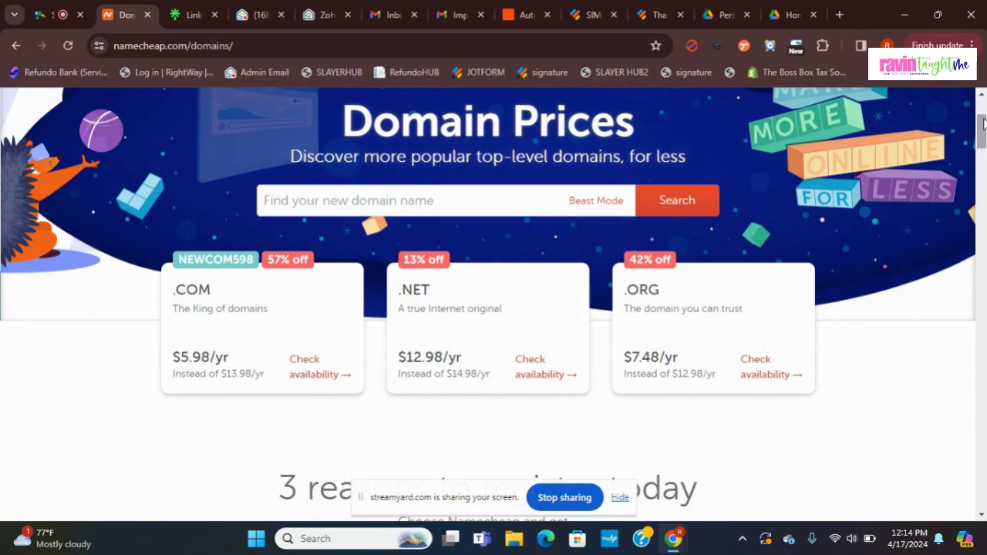
drag(985, 123, 985, 112)
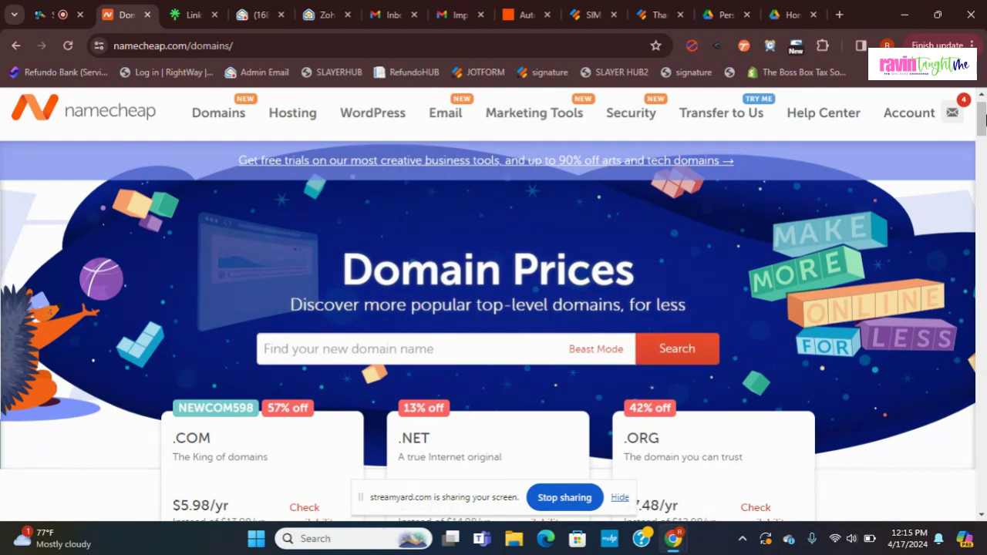
scroll(985, 117, down, 1)
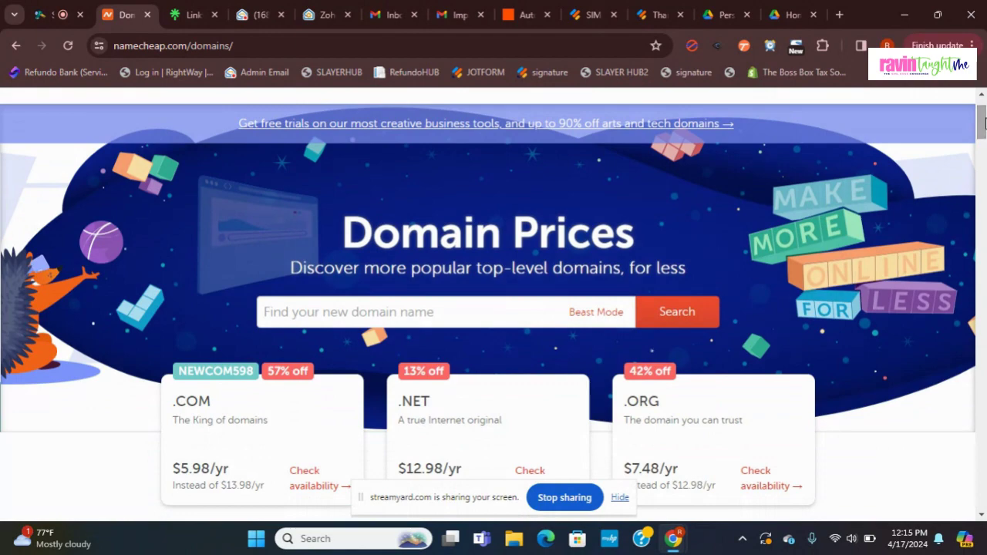
drag(985, 118, 984, 129)
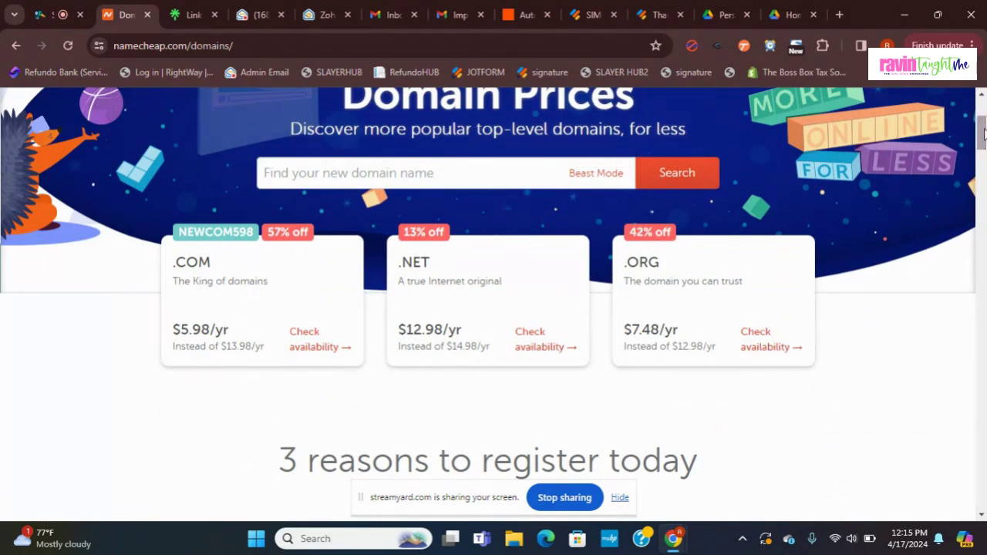
drag(984, 133, 982, 118)
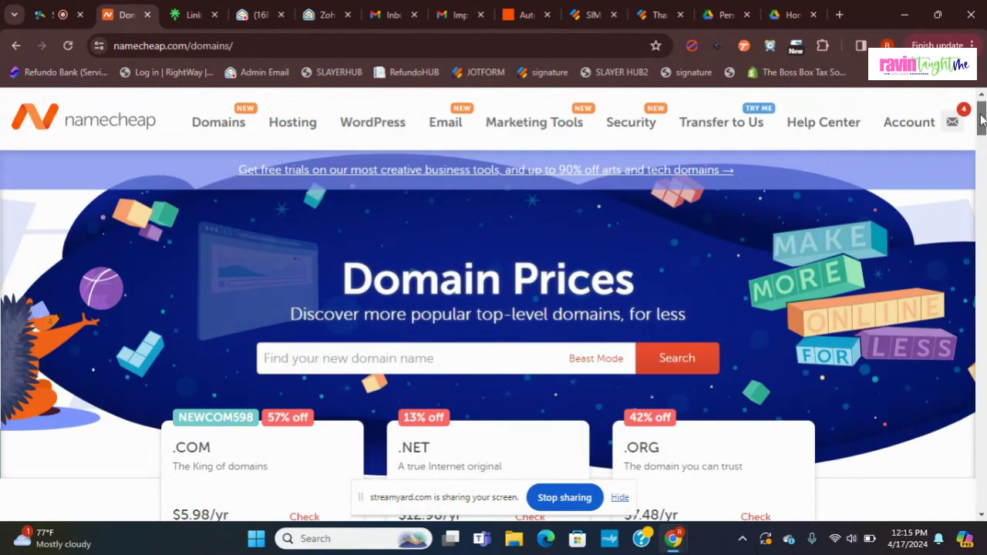
Step: Return to the account Domain List from the Account menu and scroll down to ravintaughtme.com
mouse_move(922, 127)
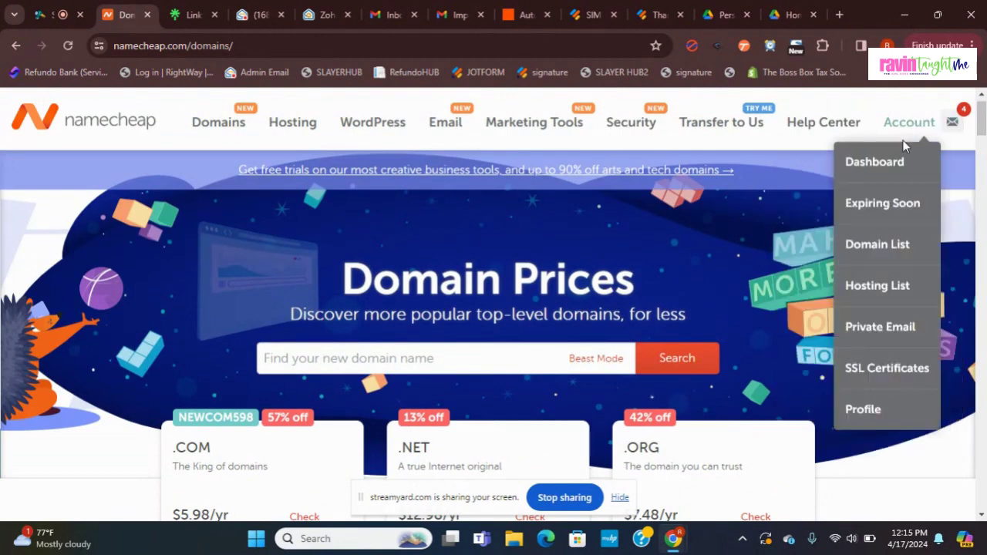
click(886, 247)
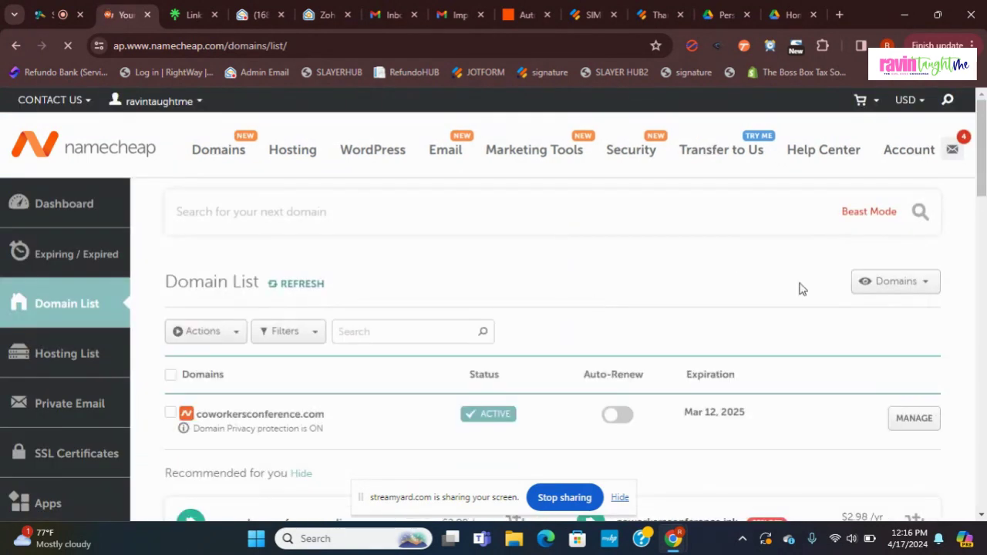
scroll(982, 224, down, 3)
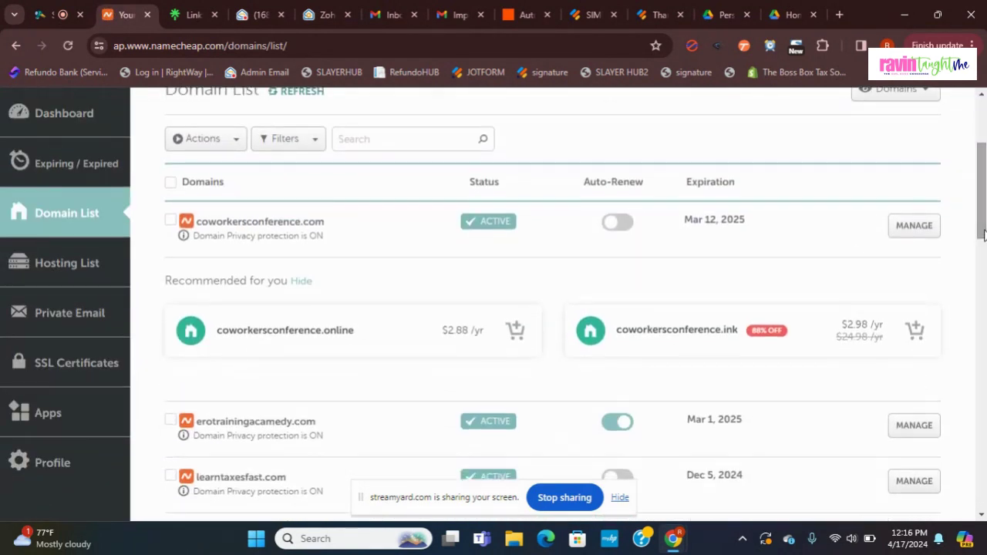
scroll(983, 254, down, 5)
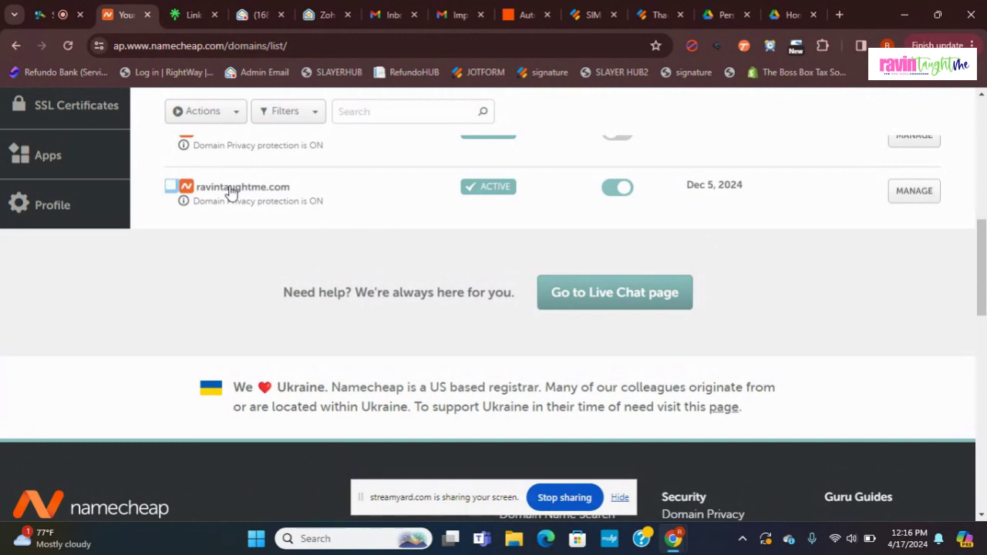
Step: Open ravintaughtme.com's management page on its Sharing & Transfer tab
click(913, 197)
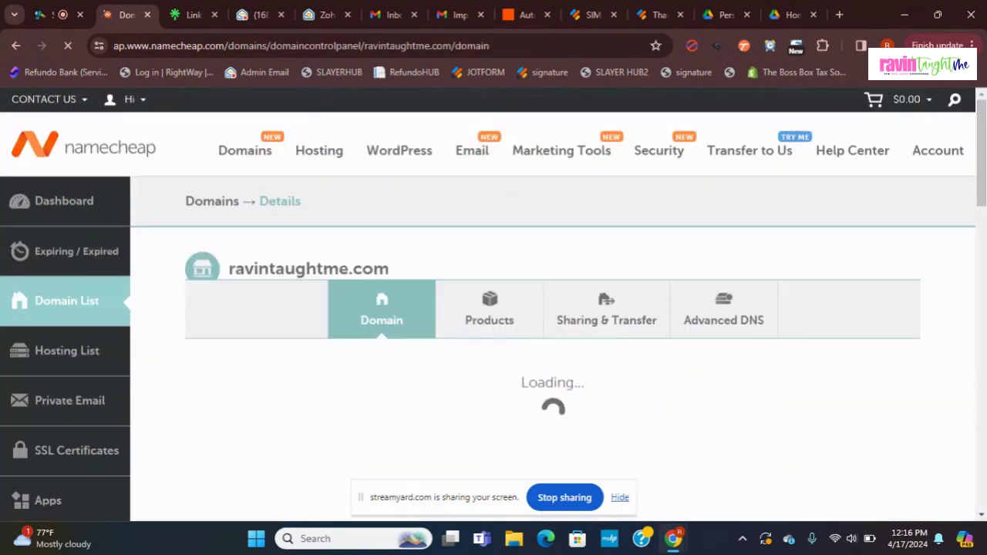
drag(981, 160, 982, 177)
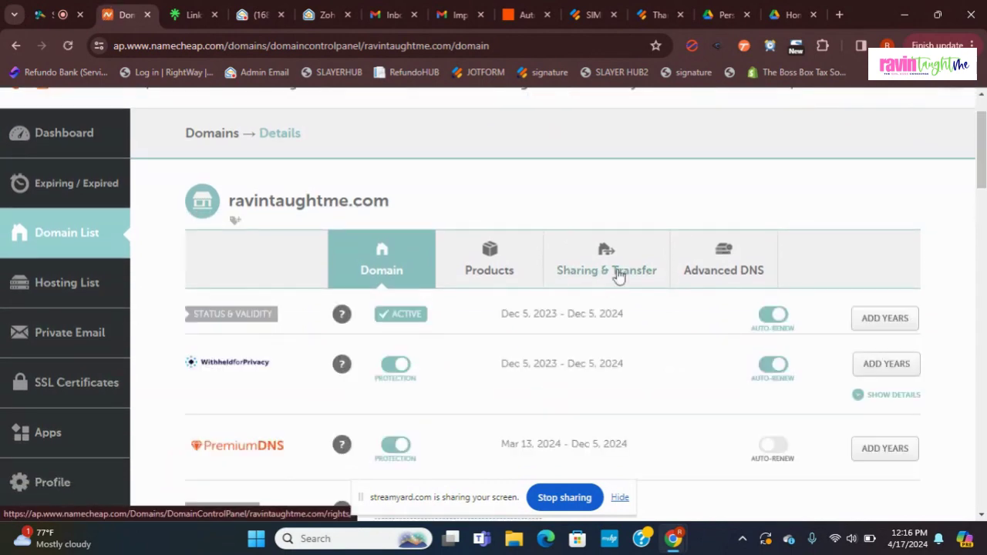
click(619, 275)
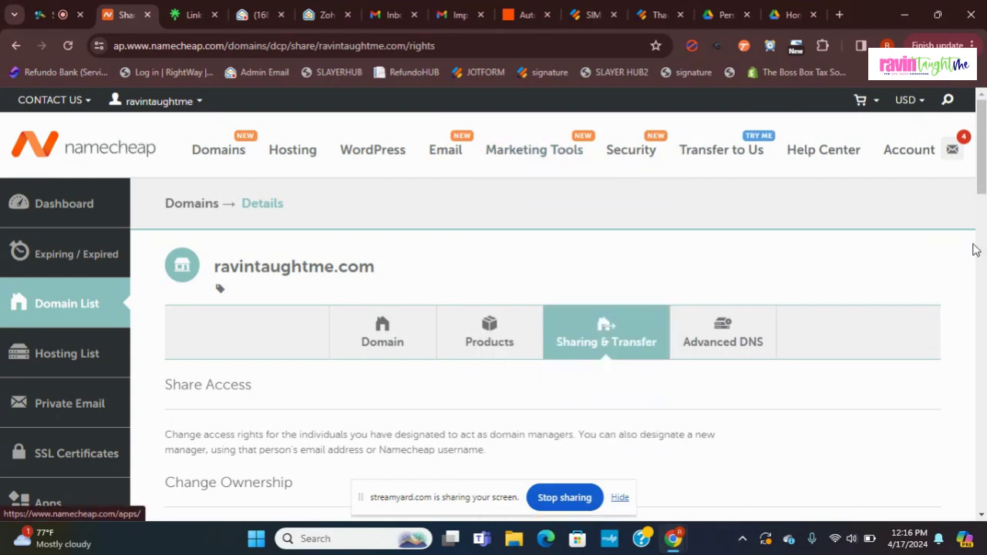
Step: Review ravintaughtme.com's Domain tab with PremiumDNS nameservers, then load its Advanced DNS tab
scroll(975, 249, down, 3)
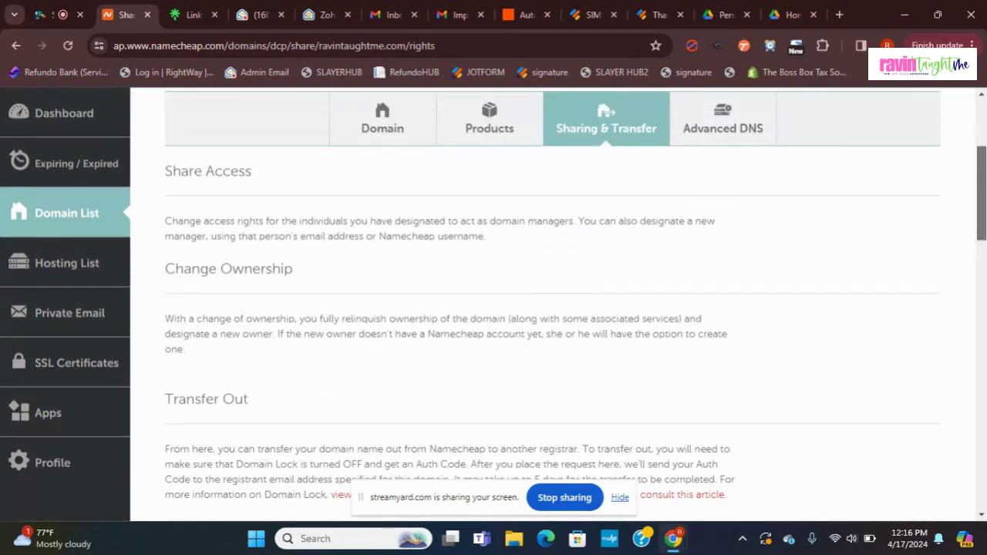
scroll(552, 308, up, 1)
click(388, 194)
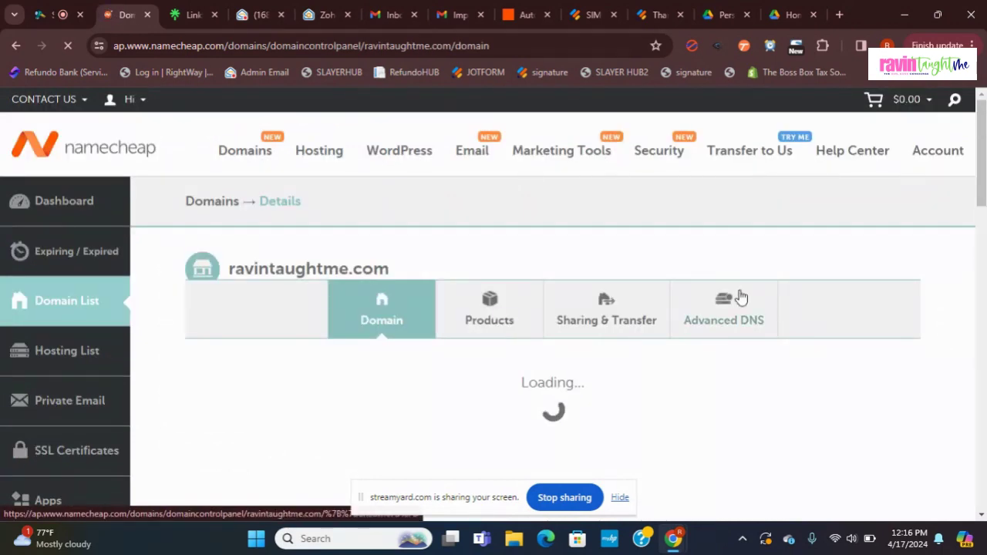
click(739, 301)
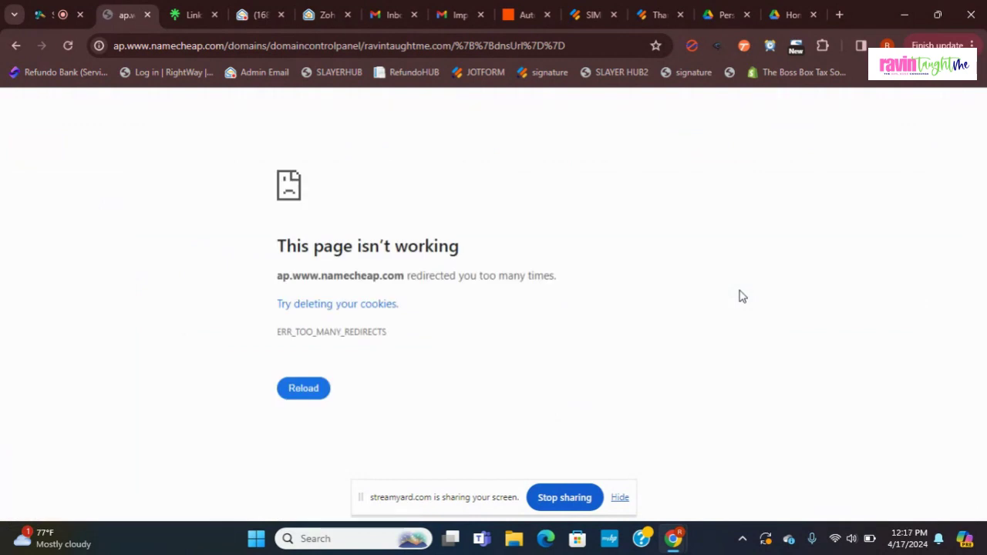
click(17, 49)
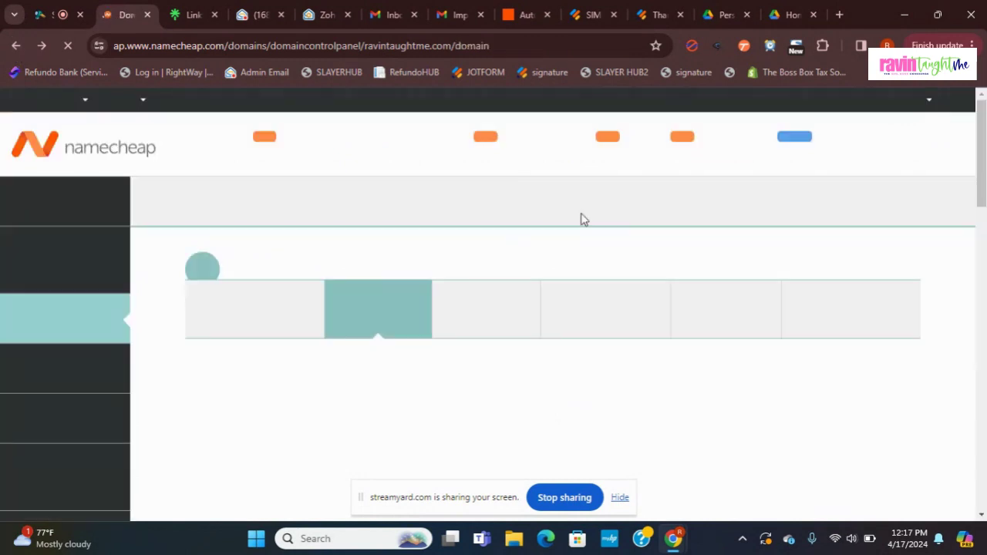
scroll(985, 152, down, 2)
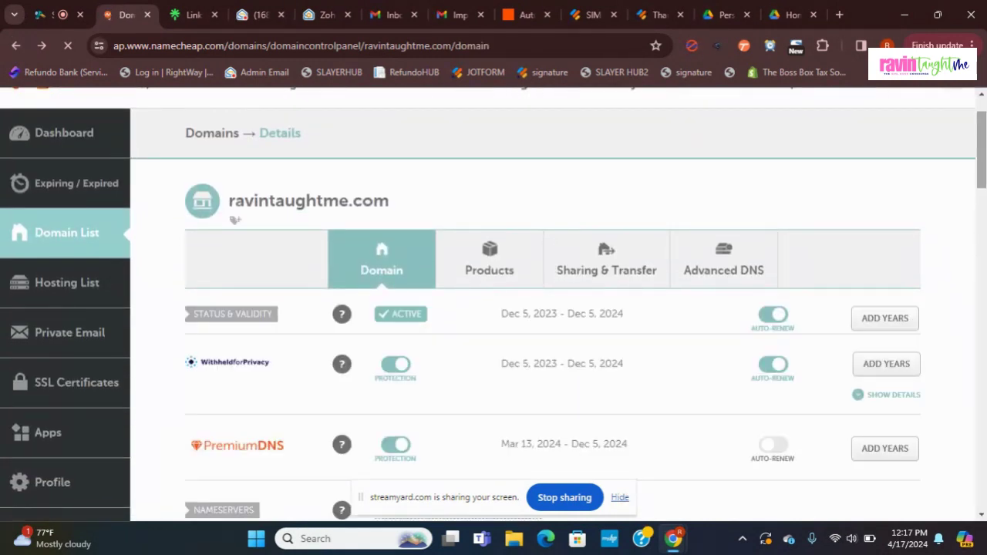
scroll(982, 155, down, 5)
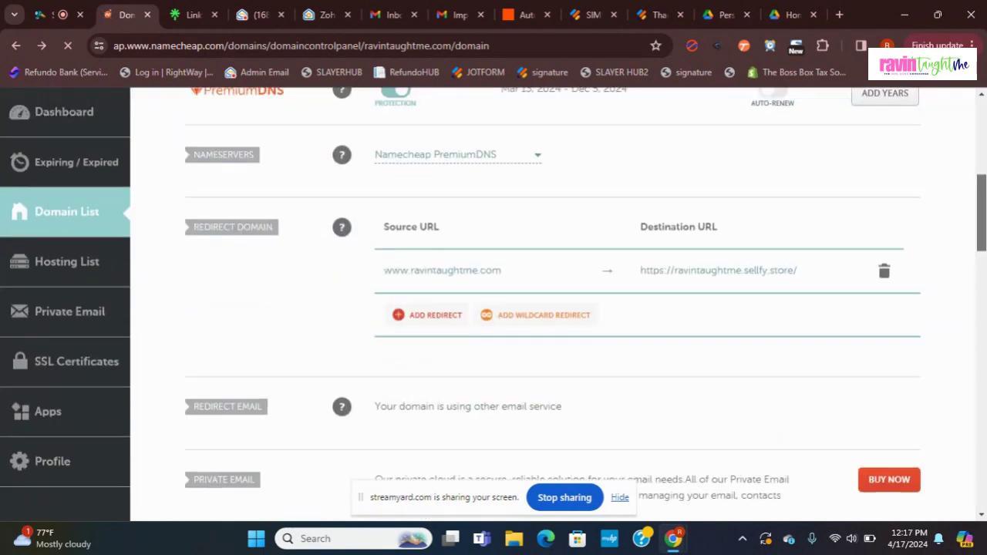
scroll(974, 179, down, 4)
scroll(974, 179, up, 9)
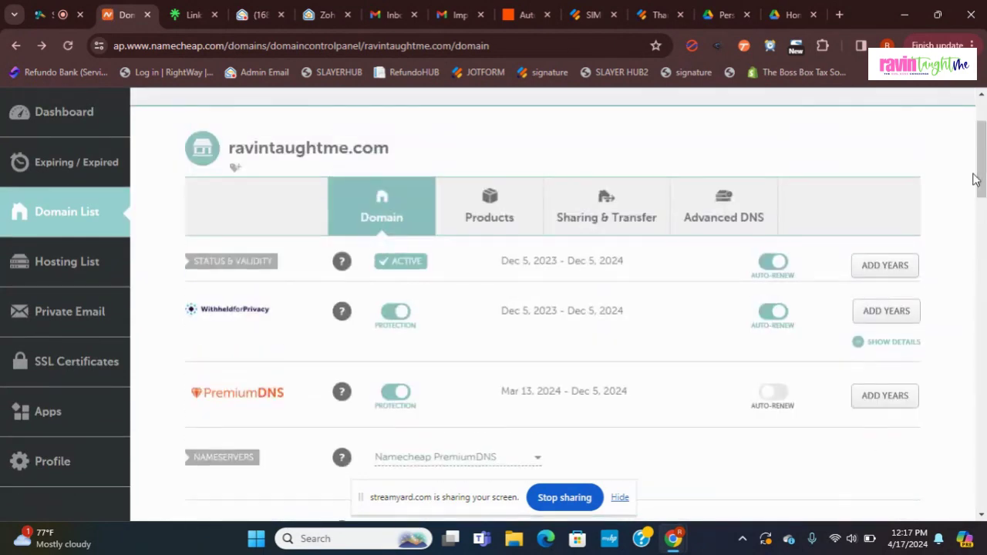
click(712, 224)
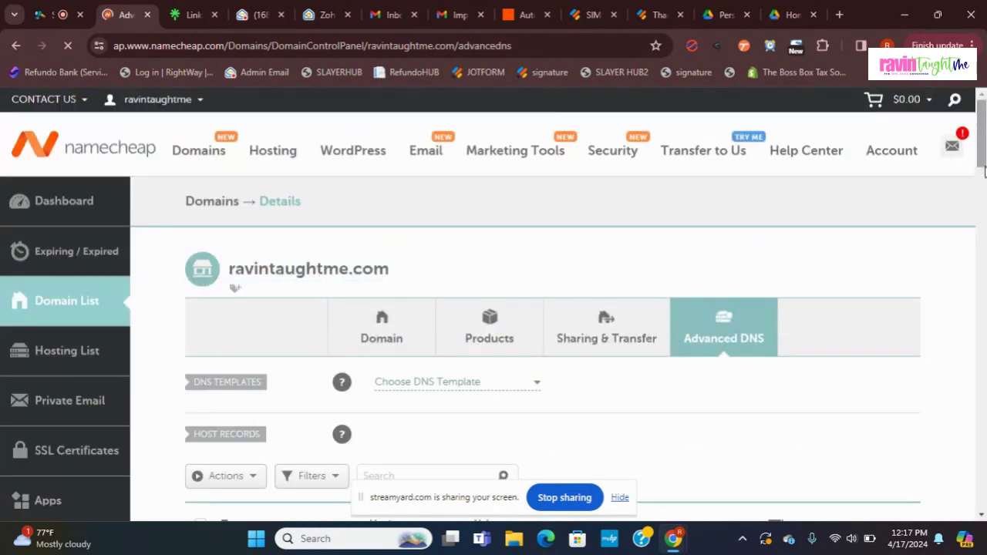
Step: Check the Zoho CNAME and TXT records and custom MX entries mx, mx2, mx3.zoho.com (10, 20, 50)
scroll(984, 171, down, 3)
scroll(586, 309, down, 1)
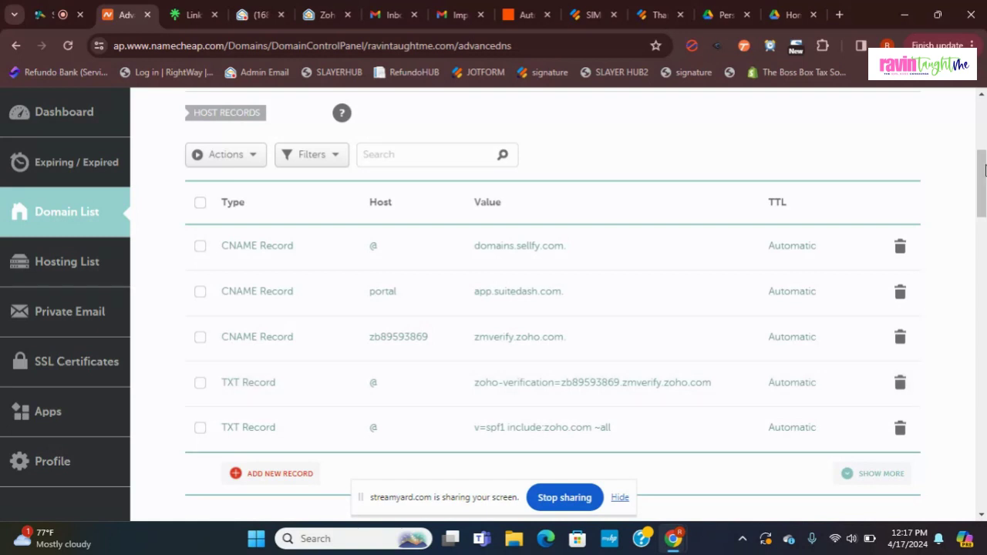
drag(983, 168, 983, 235)
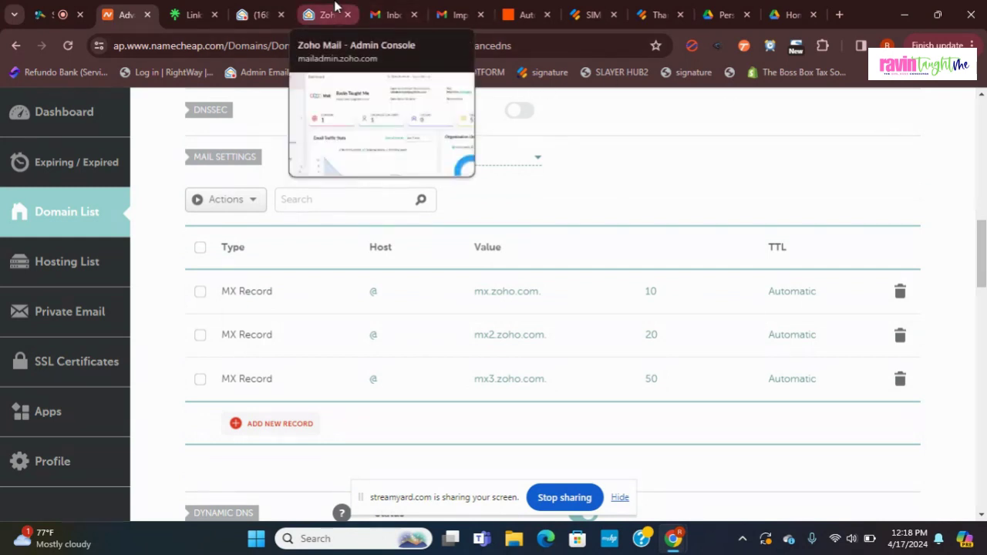
click(214, 7)
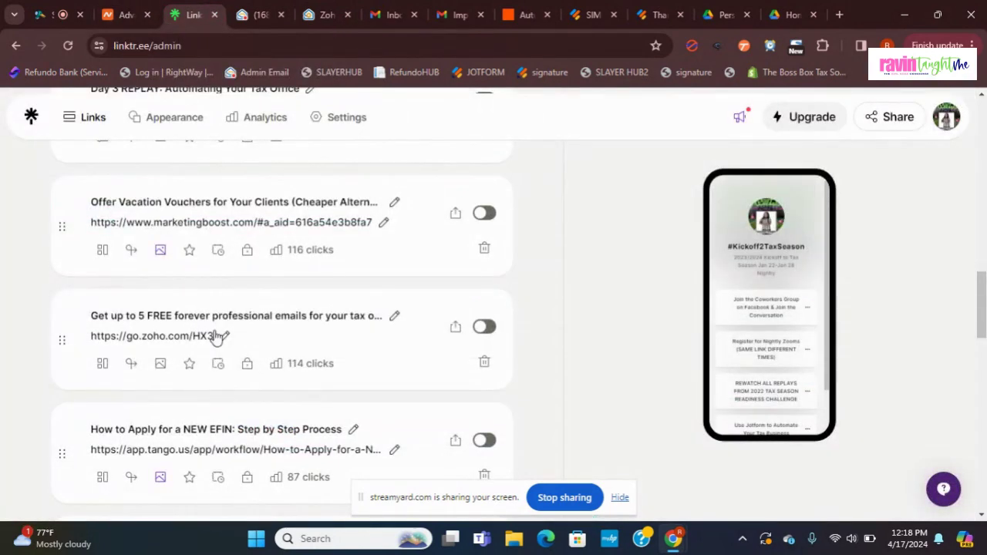
click(224, 336)
key(ctrl+c)
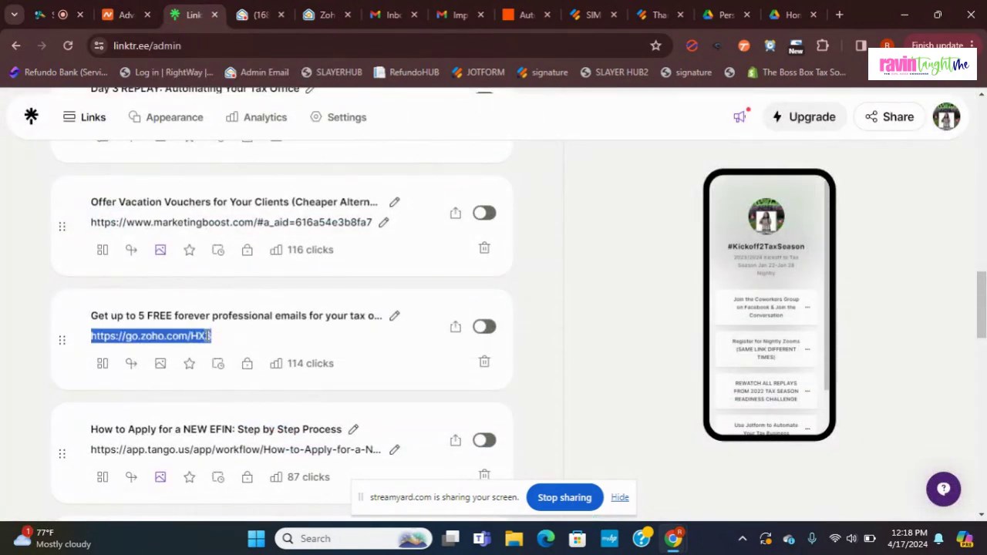
click(73, 7)
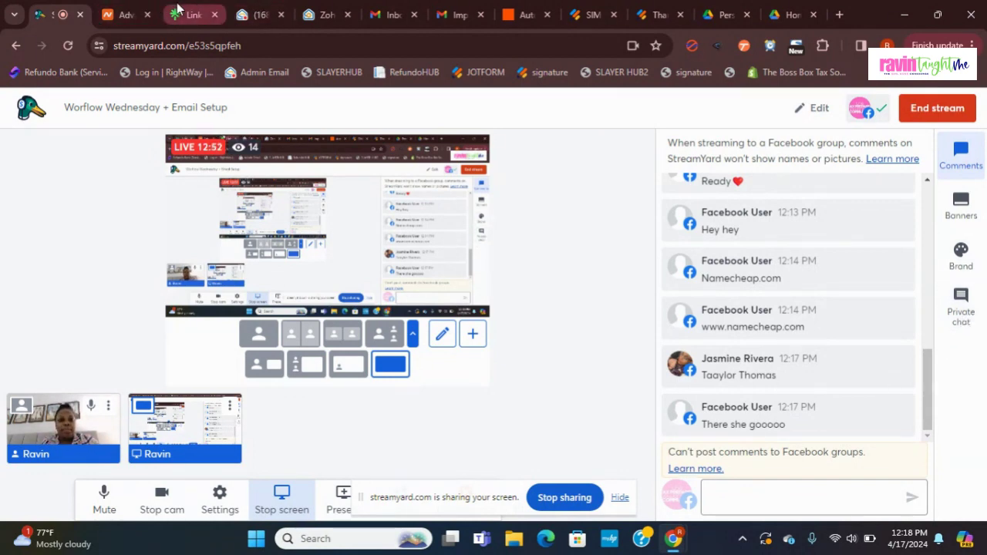
click(310, 11)
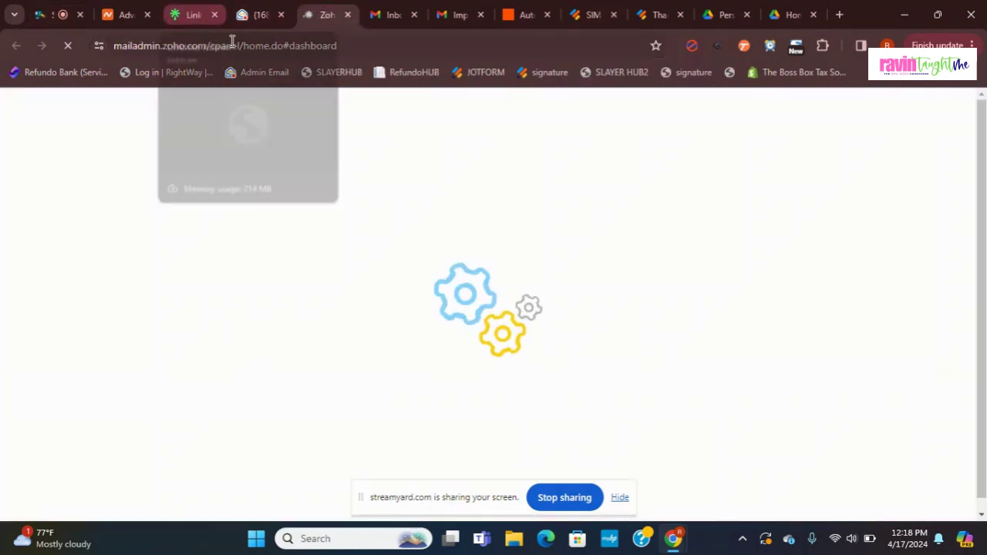
click(233, 44)
key(ctrl+v)
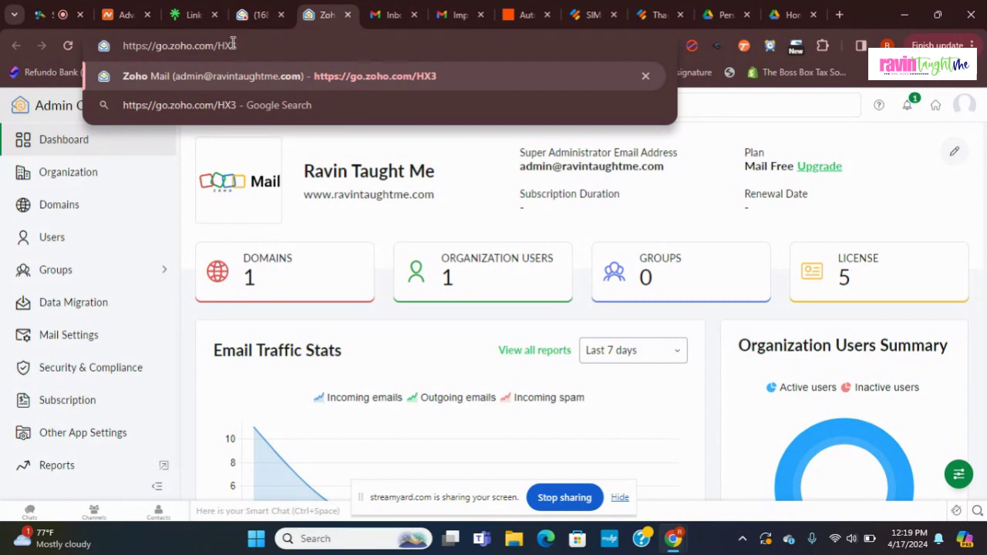
Step: Review this week's 40 emails (30 incoming, 10 outgoing) and go to the Domains list
click(756, 126)
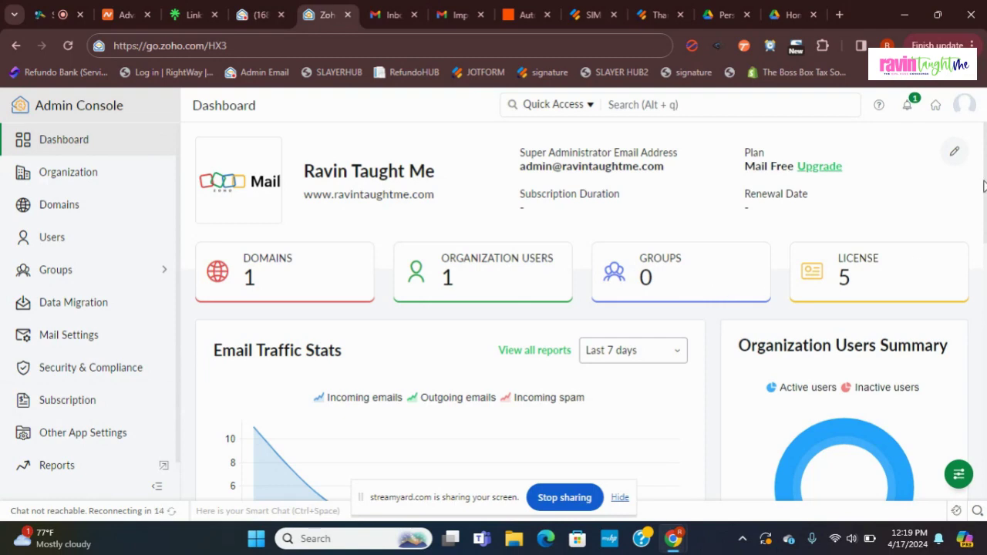
scroll(985, 185, down, 4)
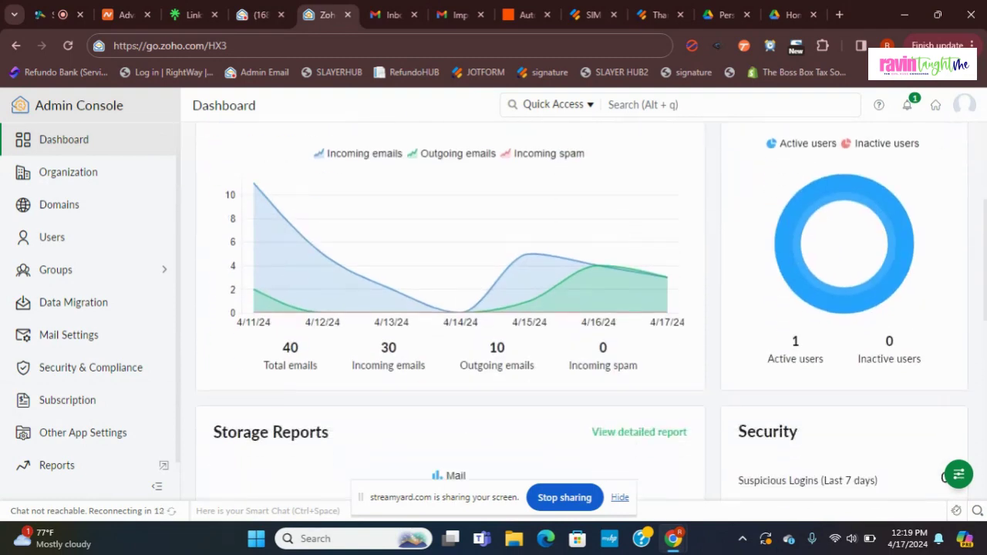
scroll(985, 185, up, 4)
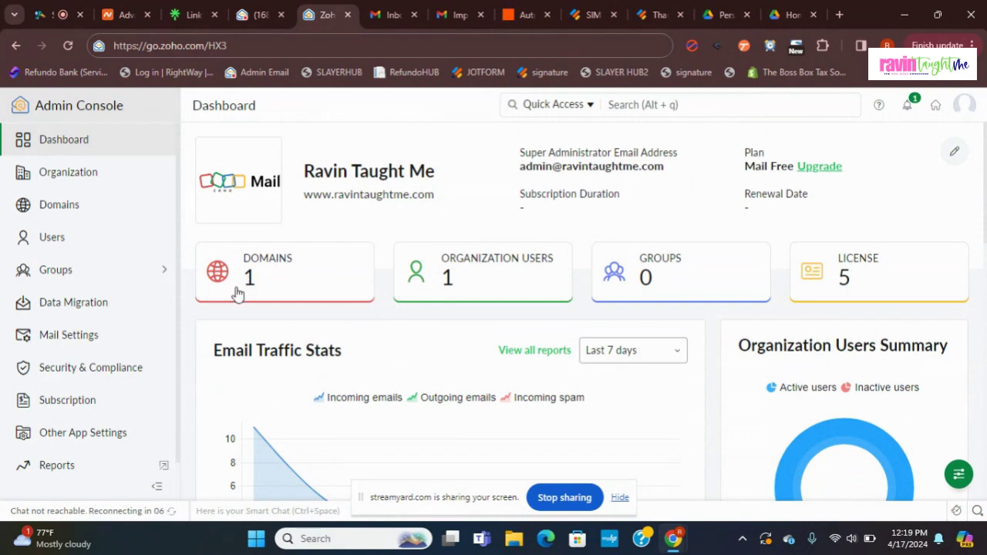
click(243, 288)
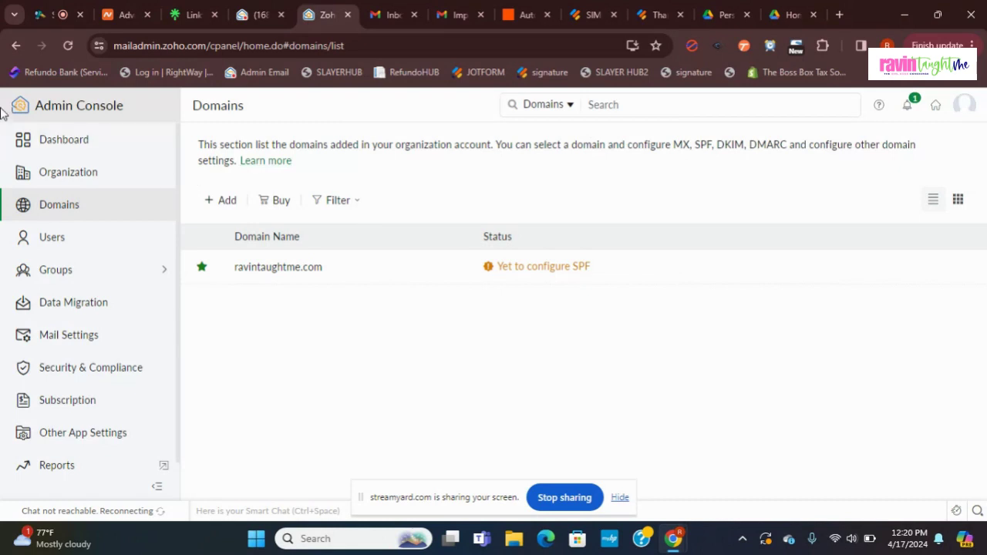
Step: Return to the Zoho Mail admin Dashboard after seeing ravintaughtme.com awaiting SPF configuration
click(104, 140)
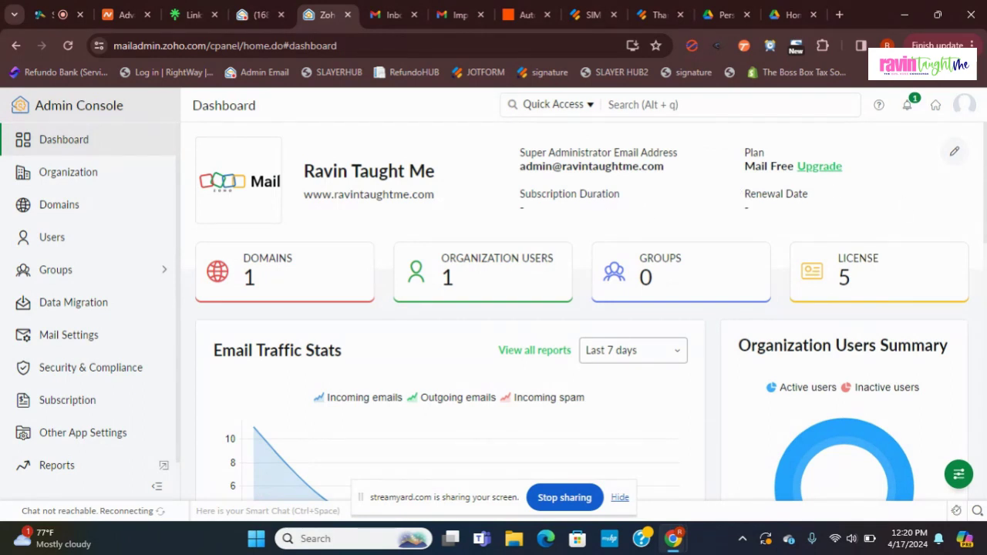
scroll(582, 308, down, 4)
scroll(582, 308, up, 3)
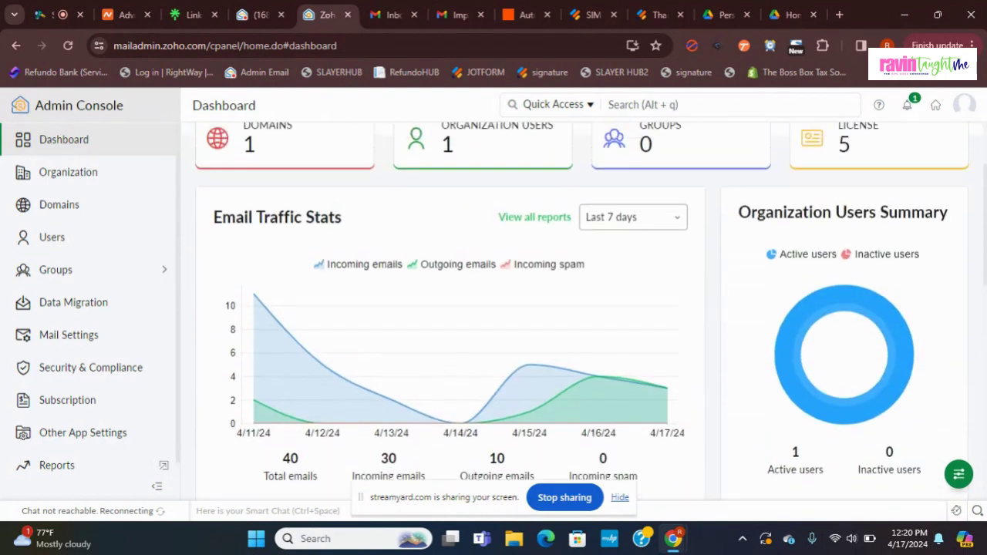
scroll(985, 191, up, 1)
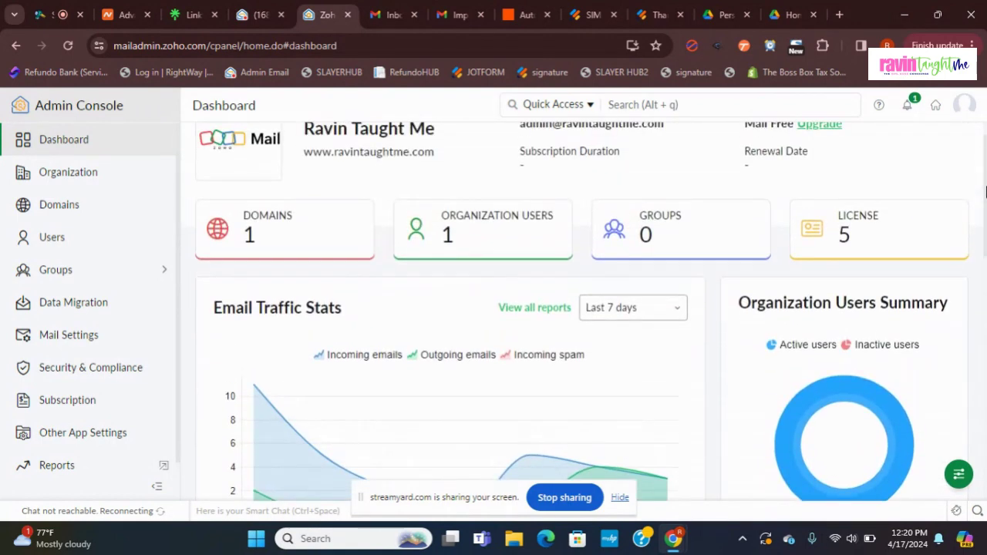
scroll(985, 191, down, 1)
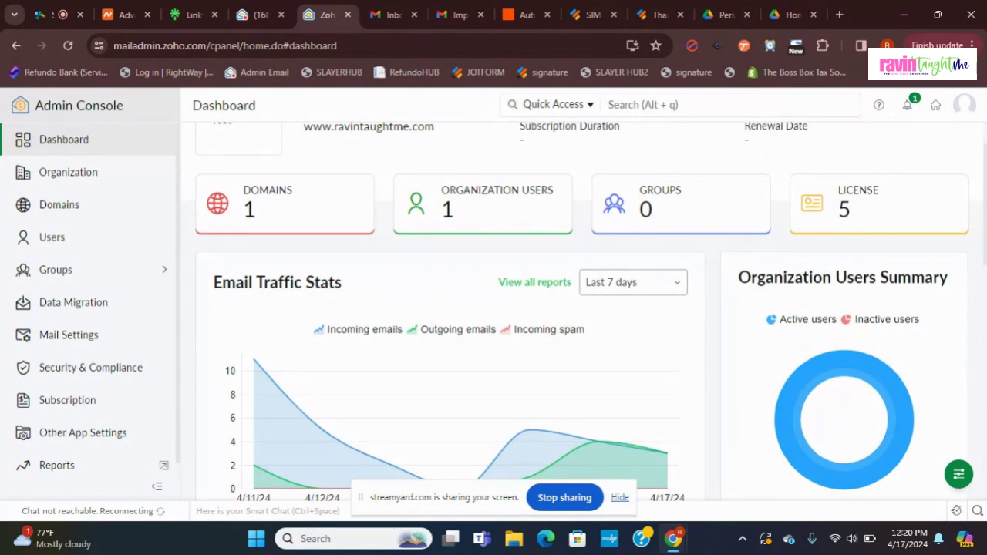
click(285, 6)
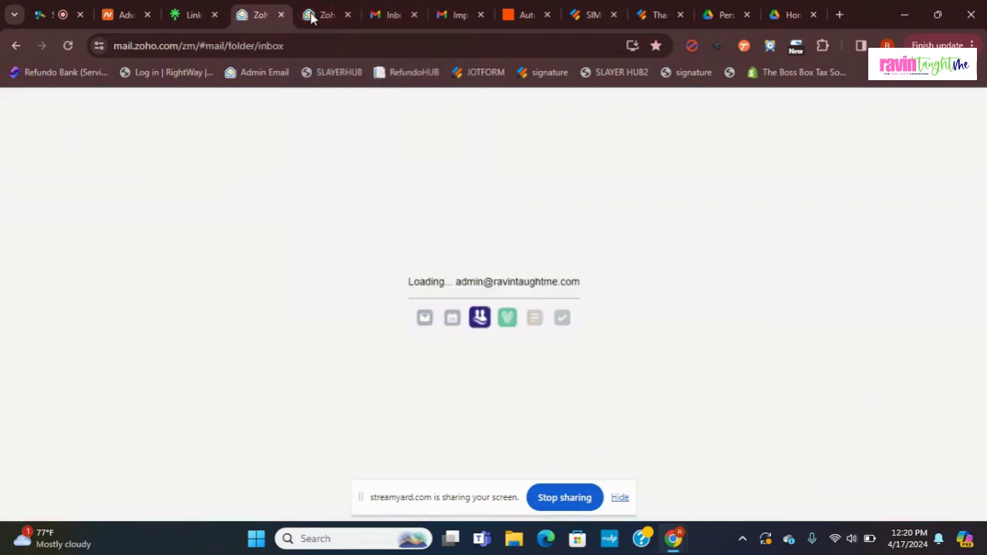
click(313, 16)
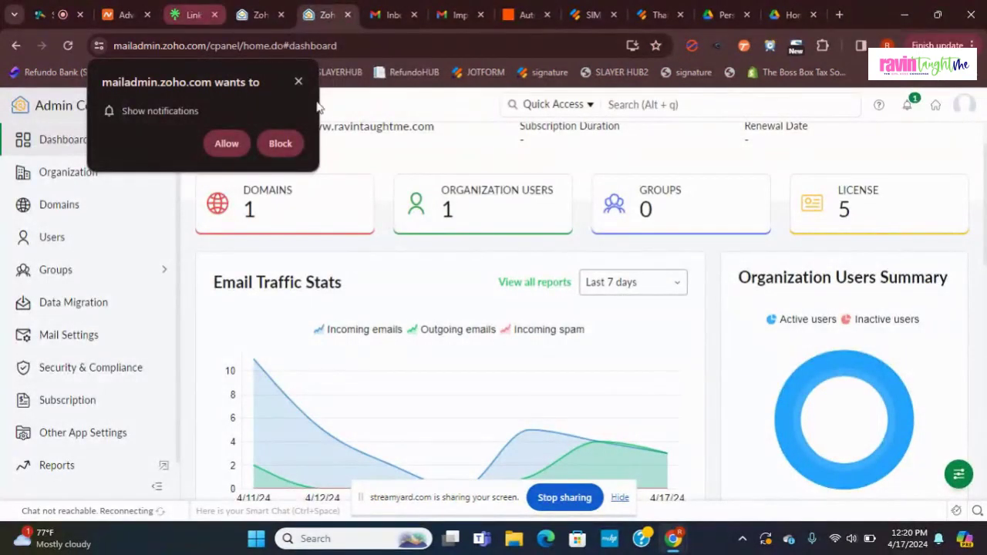
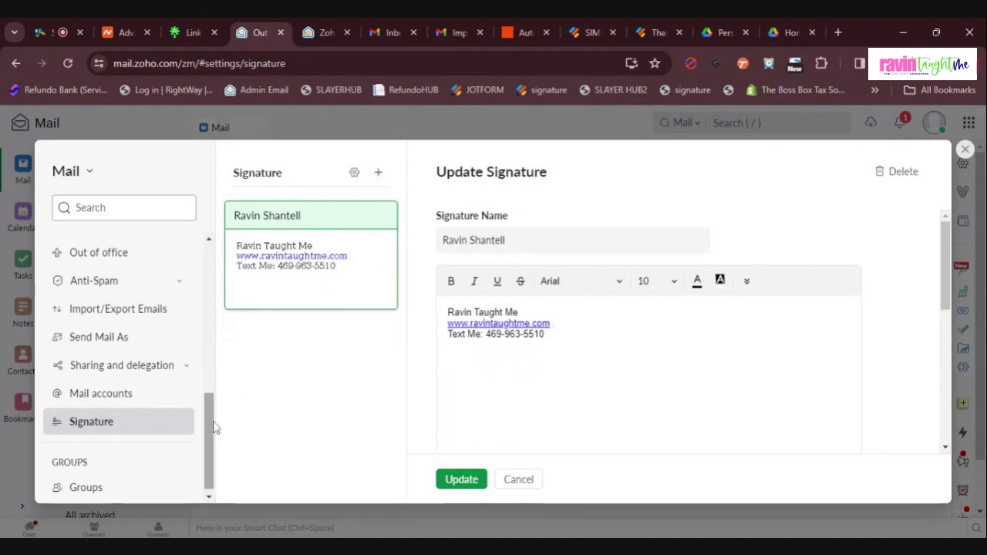
Step: Open Out of office in Settings, showing the 'Email Received' auto-response from 04/16/2024 to 11/21/2029
drag(215, 428, 212, 375)
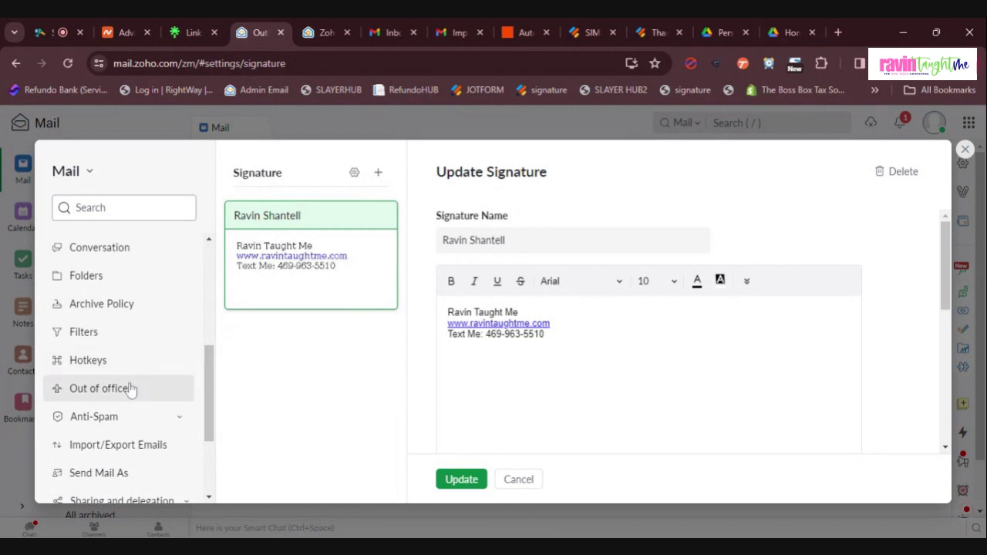
click(99, 389)
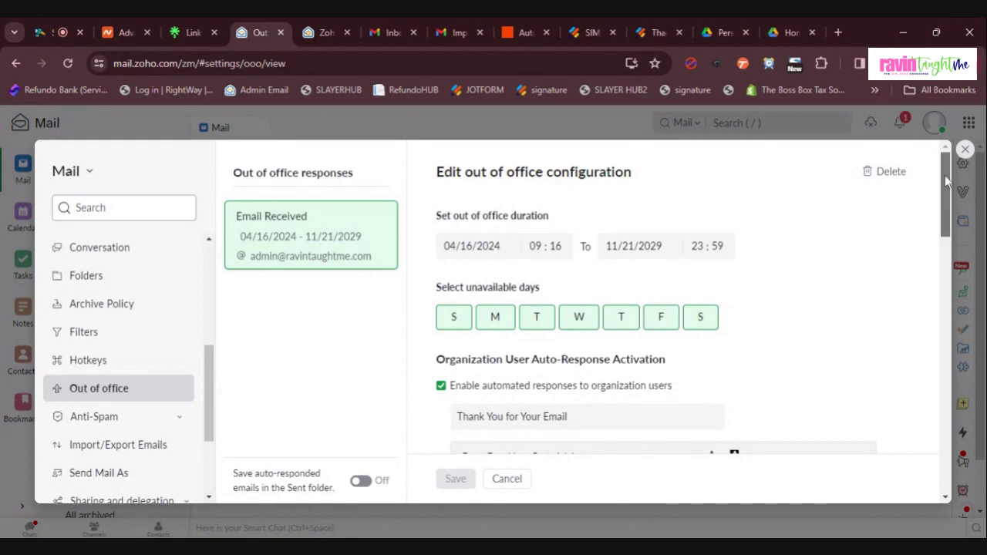
drag(945, 177, 954, 228)
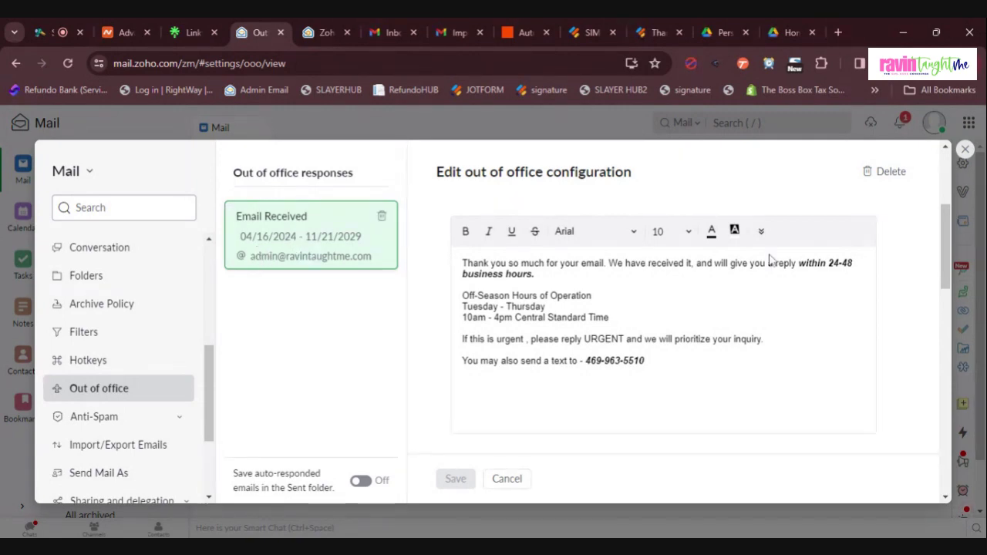
drag(944, 245, 941, 176)
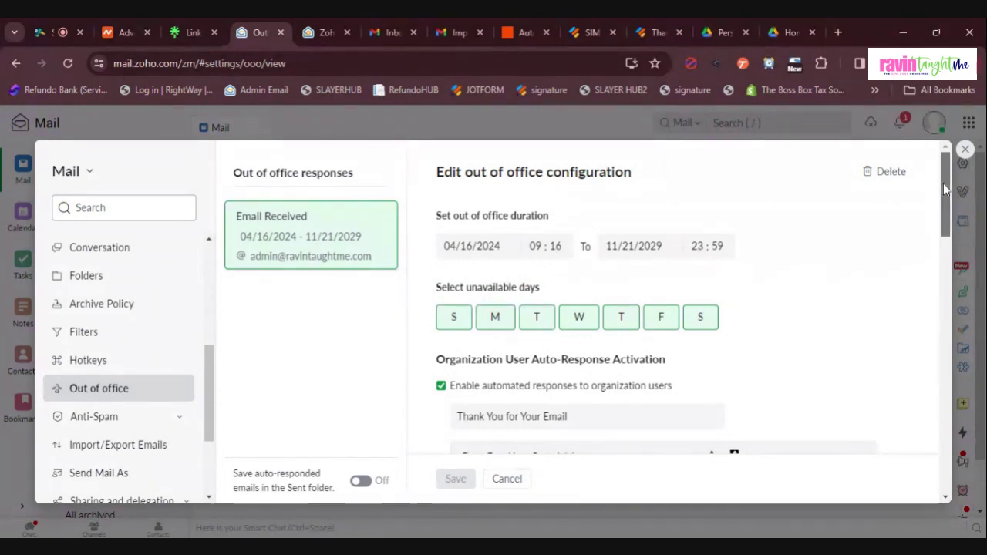
Step: Review the out-of-office options down to Auto Response Interval, then close Settings to the Outbox
scroll(943, 183, down, 1)
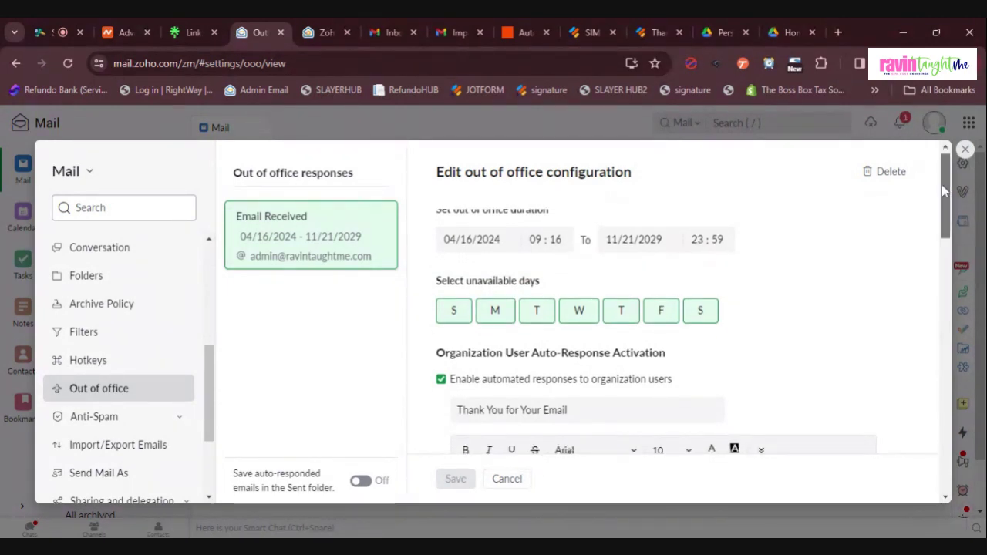
scroll(941, 185, down, 1)
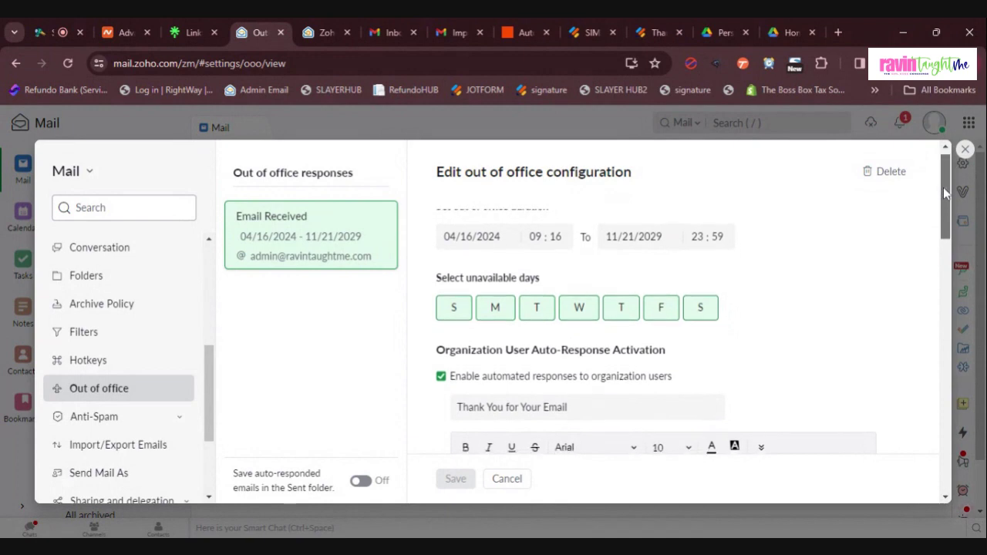
scroll(944, 187, down, 1)
scroll(944, 188, up, 1)
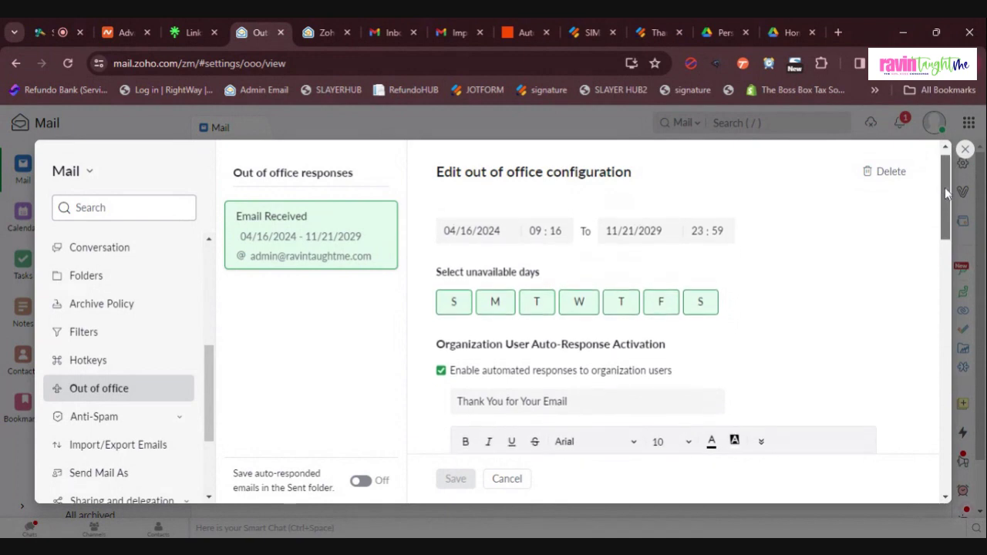
scroll(945, 188, up, 1)
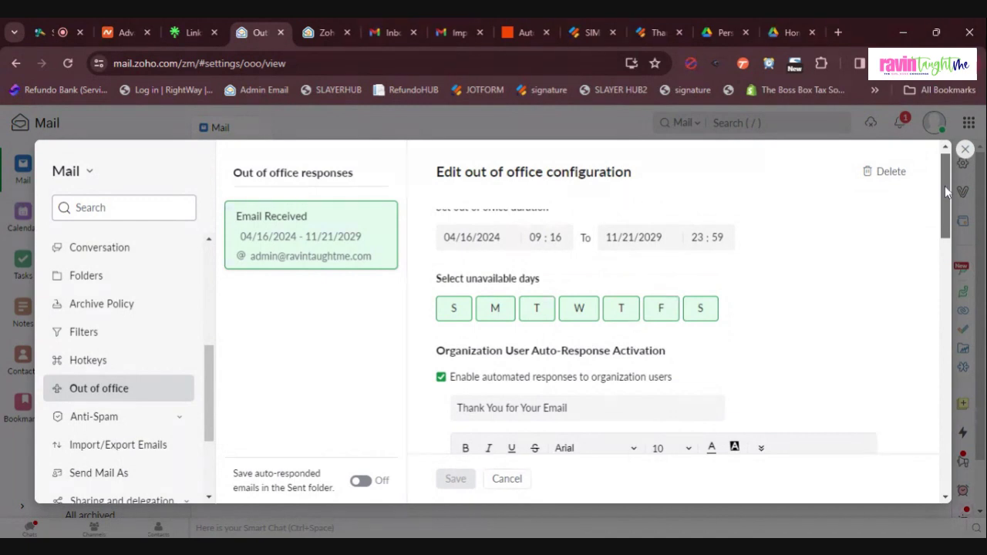
scroll(944, 186, up, 1)
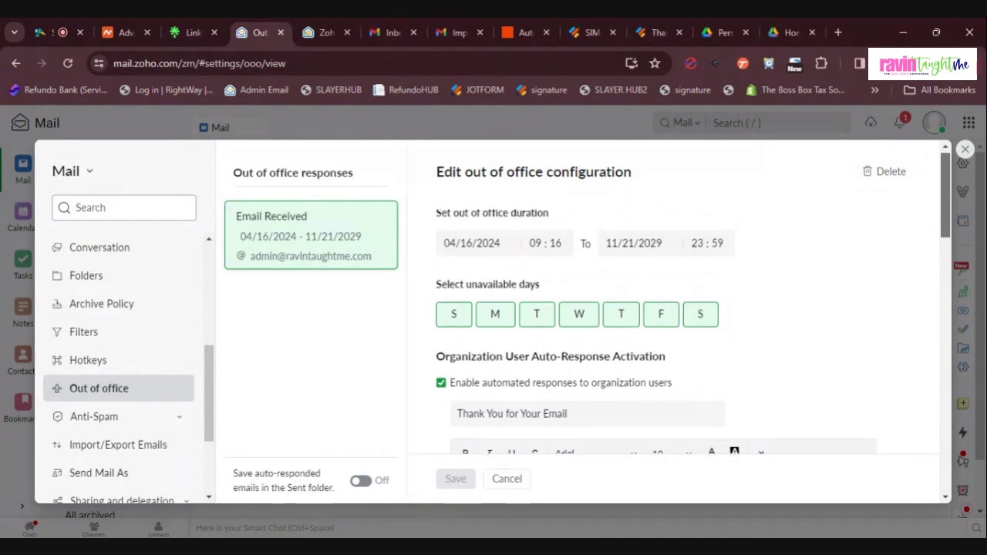
scroll(944, 186, up, 1)
scroll(945, 185, down, 1)
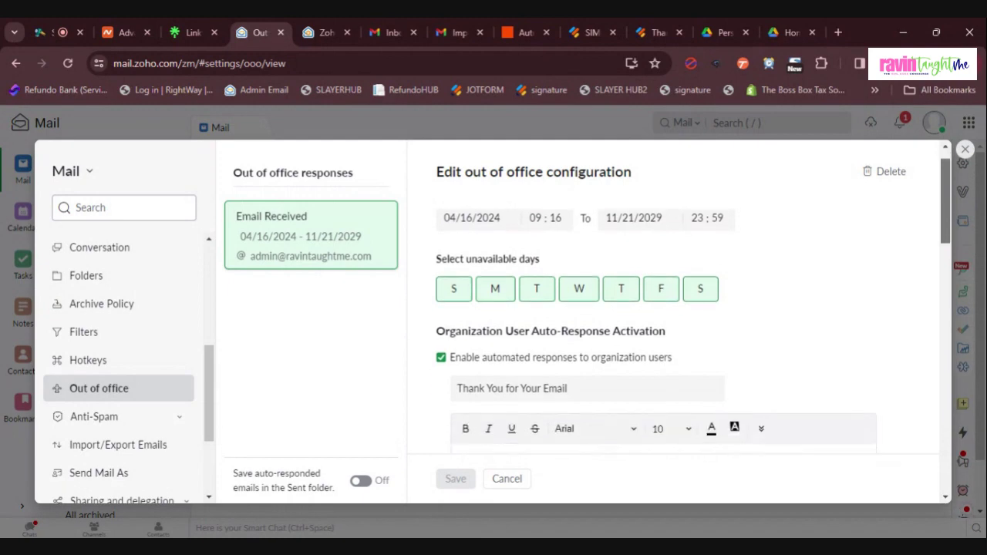
scroll(945, 208, down, 2)
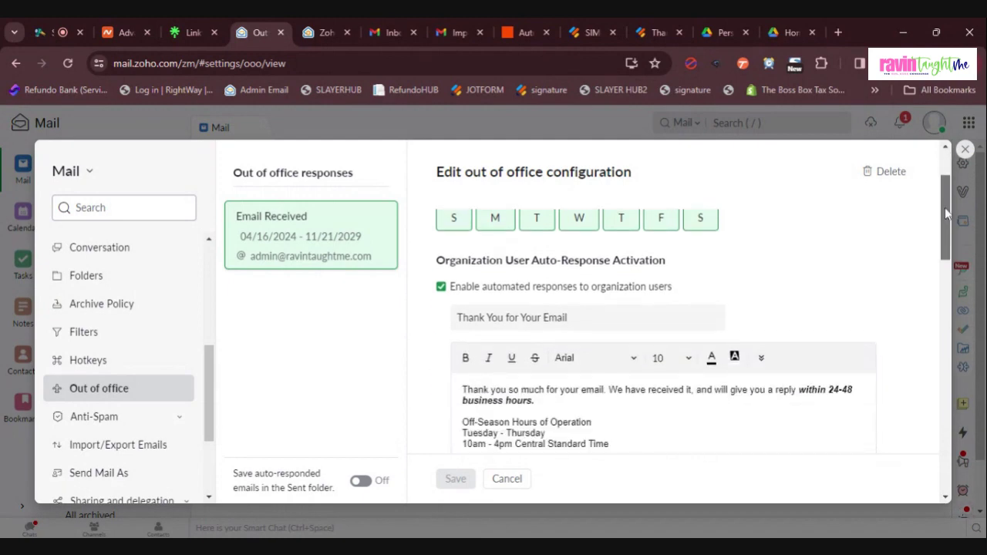
scroll(944, 209, down, 5)
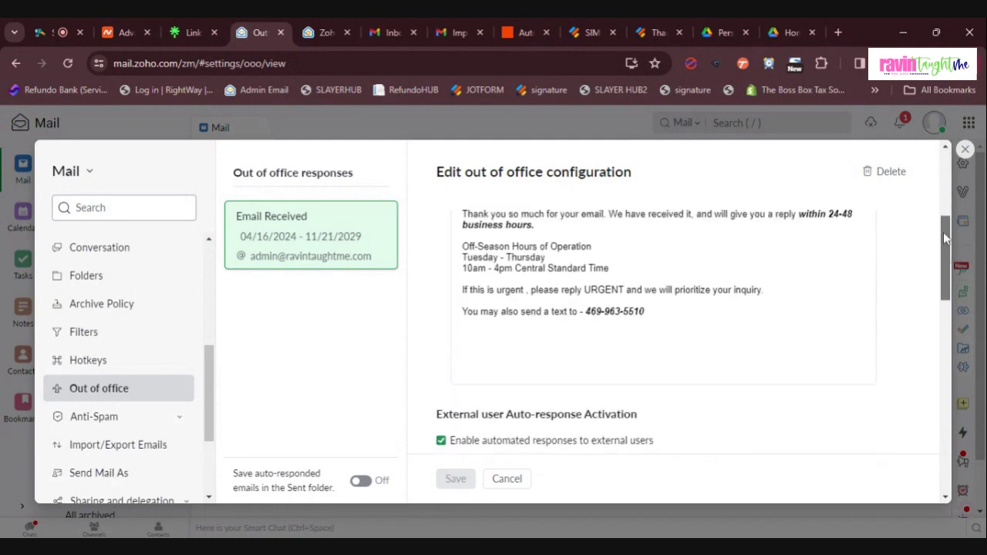
scroll(944, 233, up, 5)
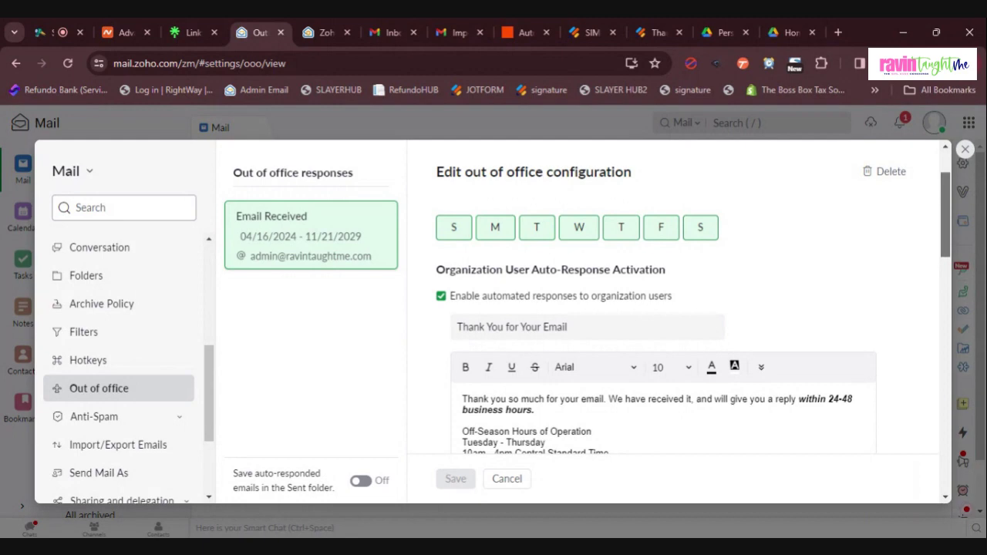
scroll(944, 275, down, 5)
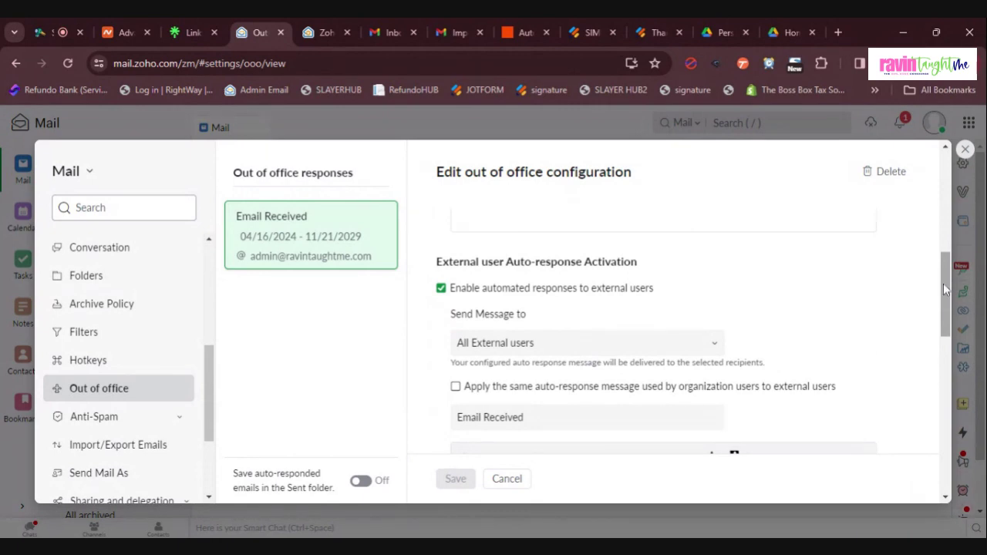
drag(944, 283, 951, 397)
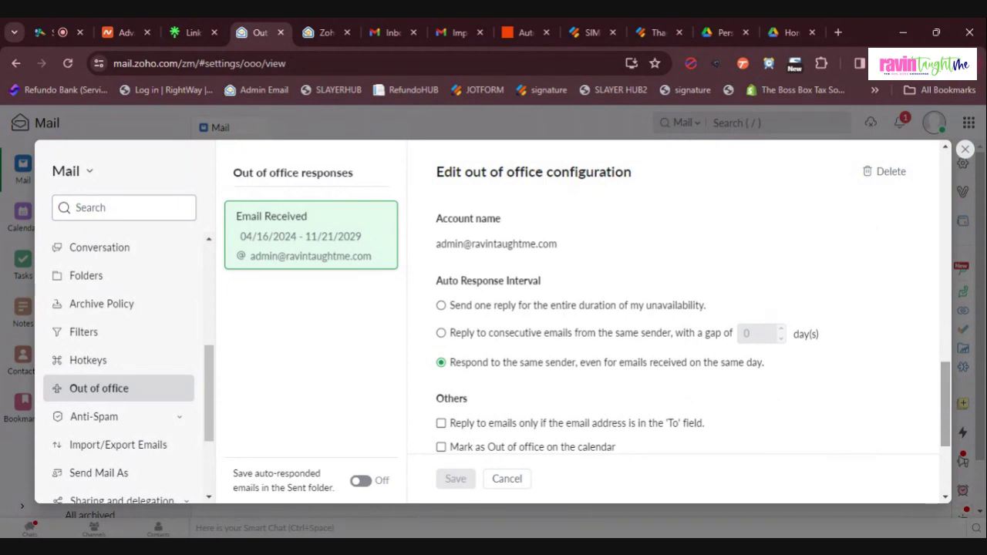
scroll(954, 420, down, 1)
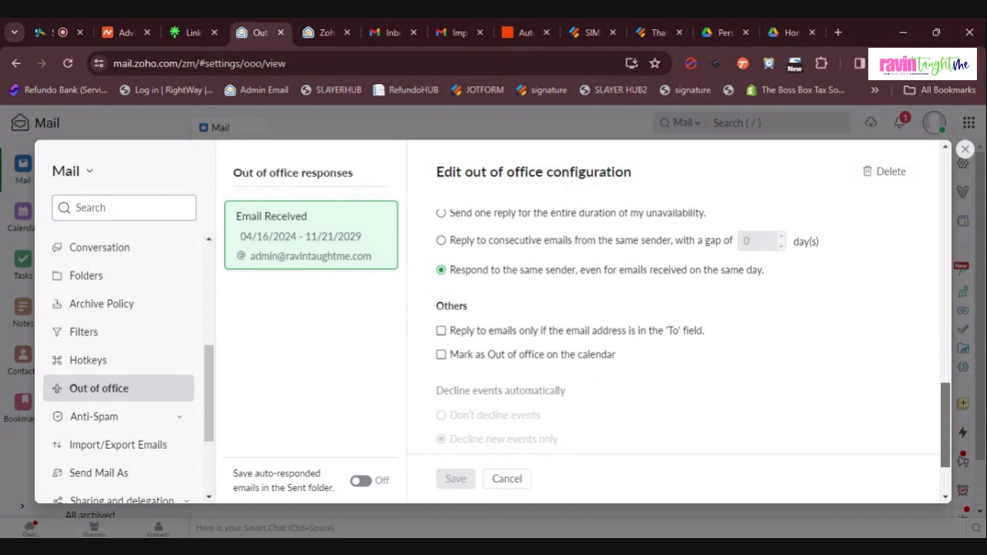
click(965, 150)
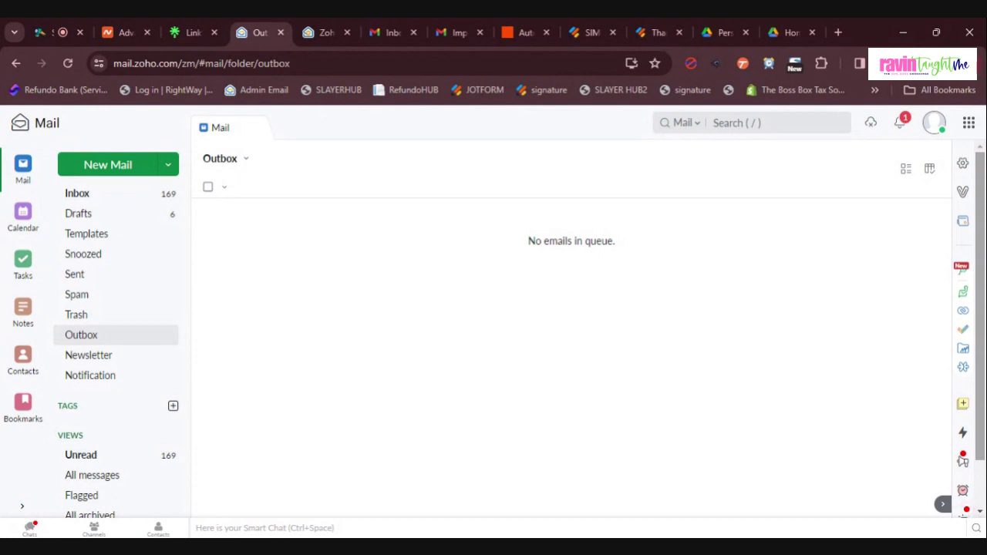
Step: Add a new empty sticky note under My personal notes › General
click(962, 405)
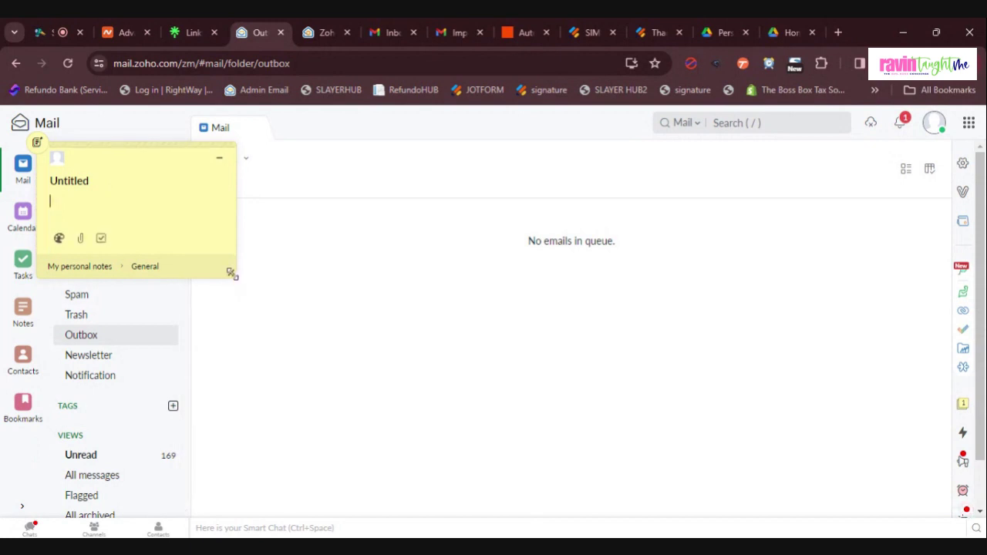
Step: Enlarge the Untitled sticky note and select its default title for replacement
drag(231, 274, 299, 335)
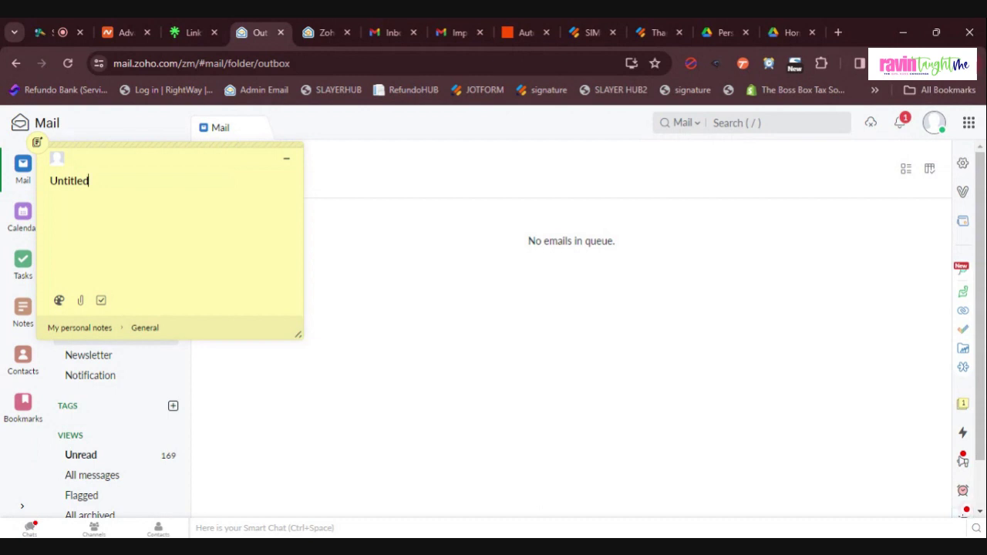
key(ctrl+a)
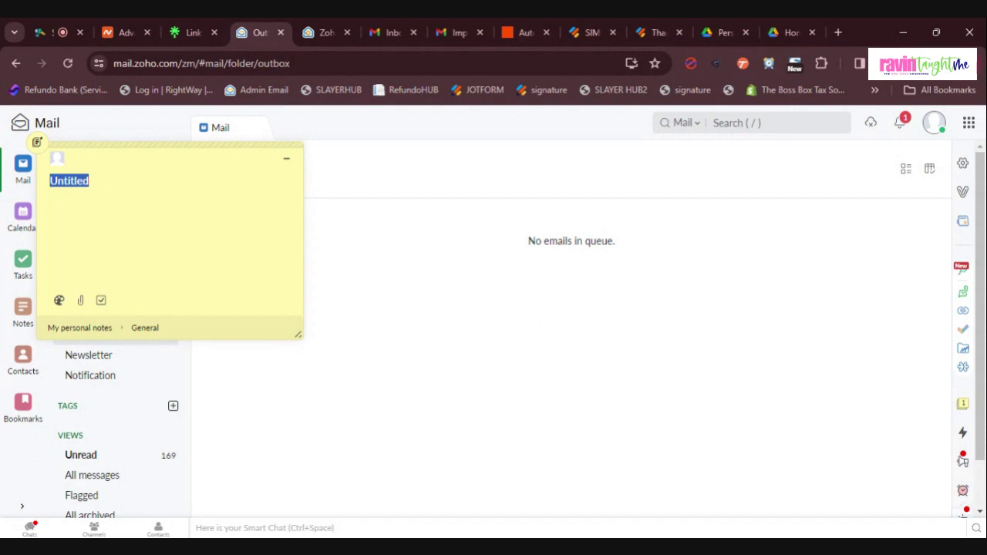
Step: Write 'Your return has been accepted: Return Amount: Fees:' in the sticky note
text(yOUR)
key(ctrl+a)
key(BackSpace)
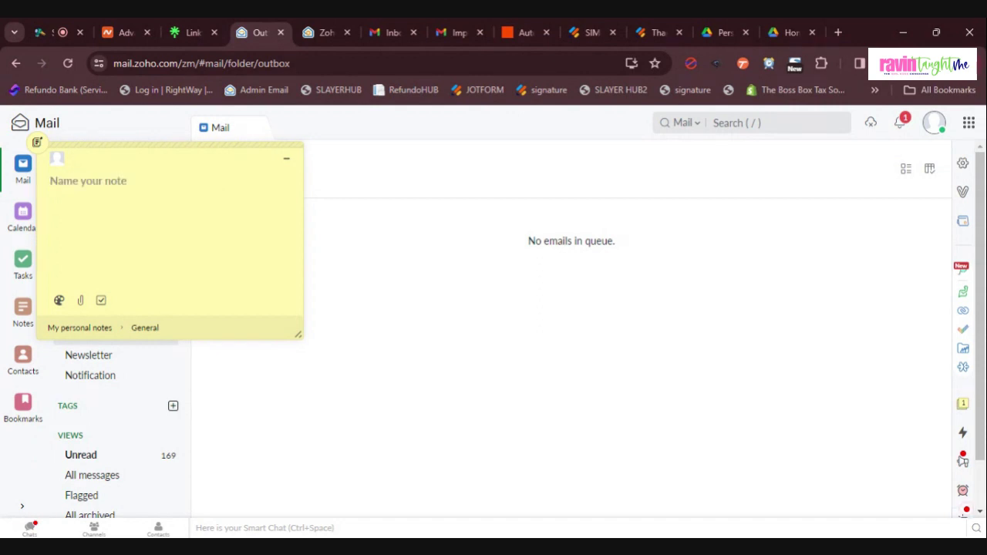
text(Your return has been accepted:)
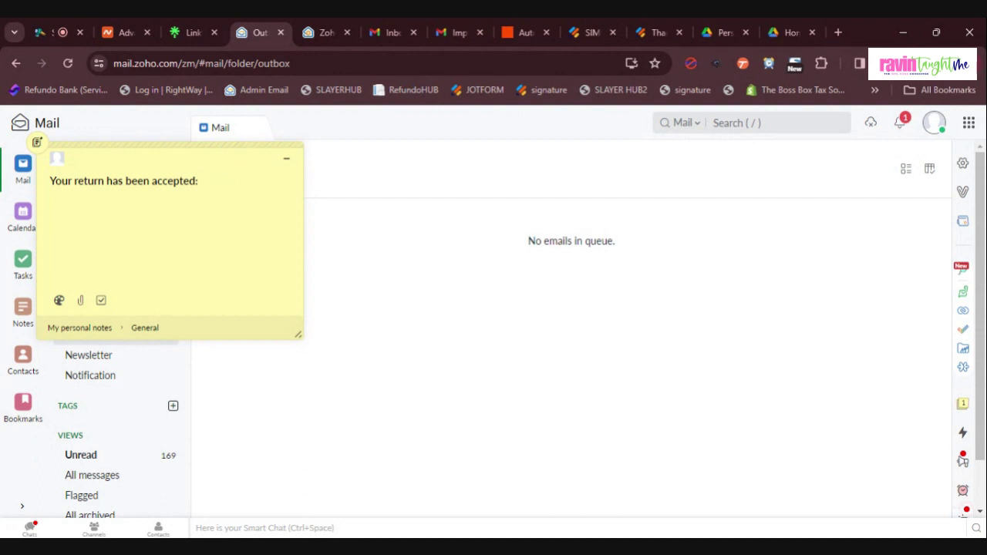
text(Return Amount: Fes)
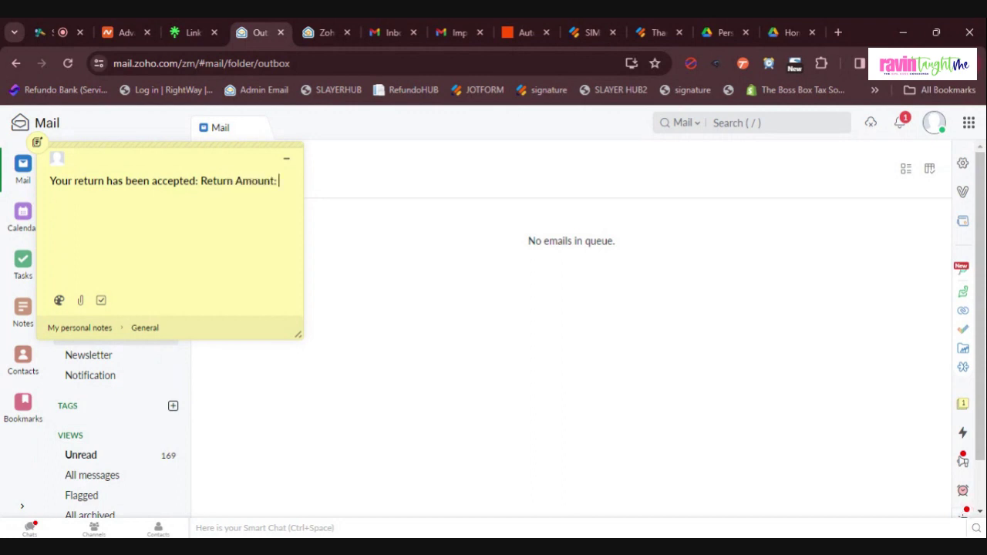
text(s:)
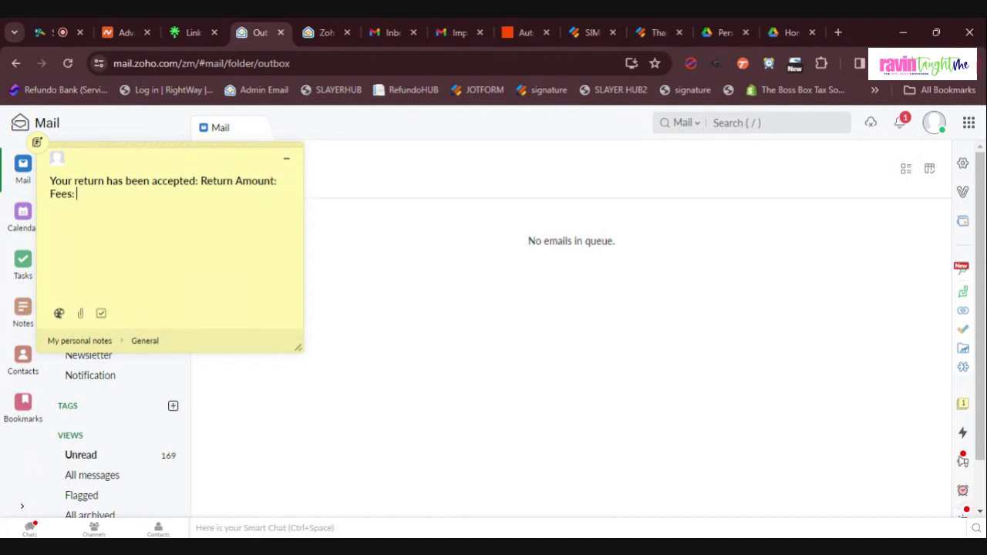
Step: Minimize the sticky note and show the Tasks list with its 8 open tasks
click(286, 158)
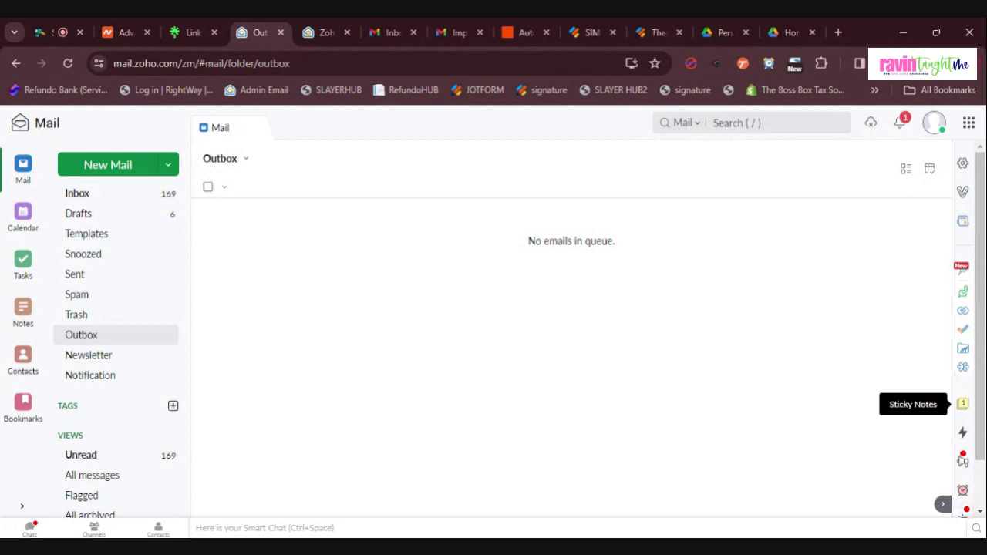
click(23, 263)
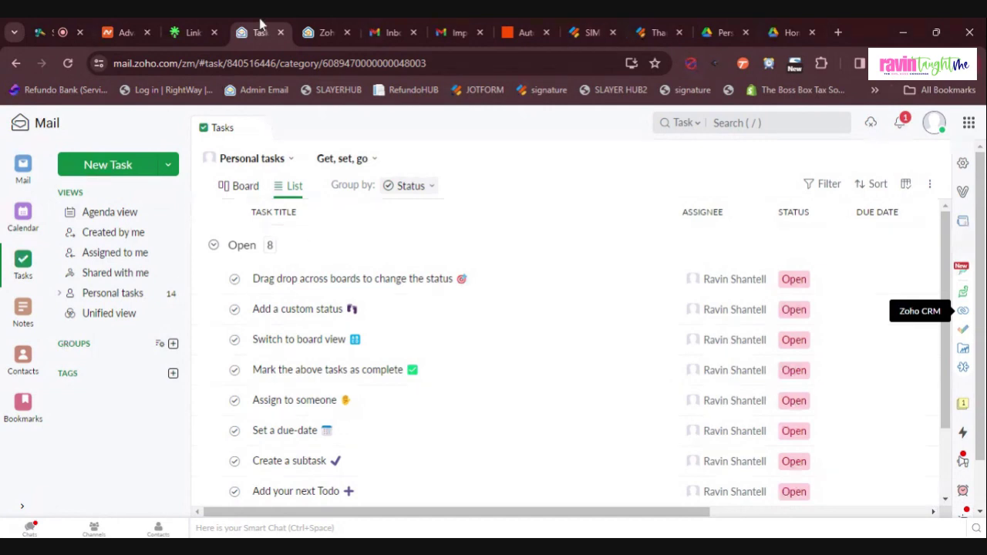
Step: Switch to the Zoho Admin Console tab
click(316, 31)
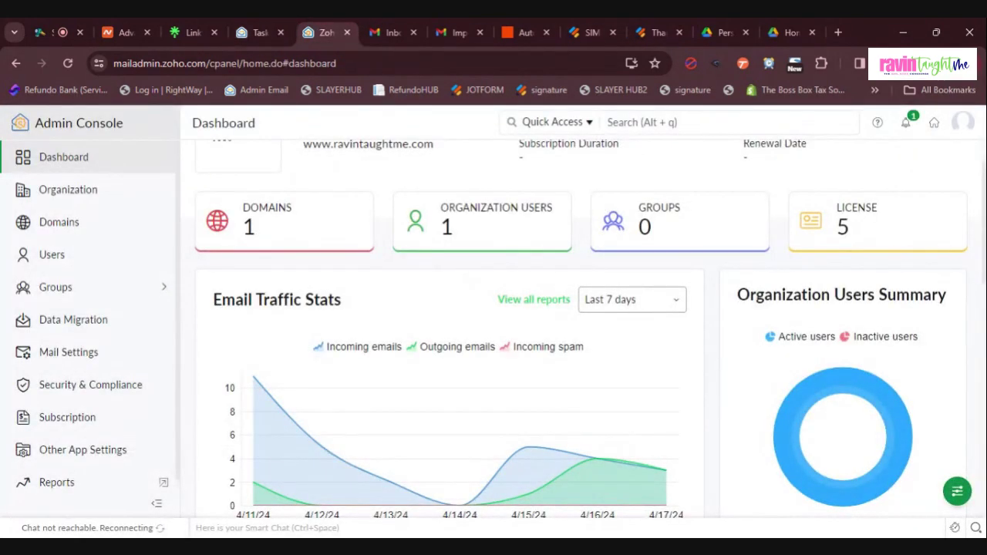
Step: Highlight the Admin Console license count of 5, then go back to the Tasks tab
double_click(844, 227)
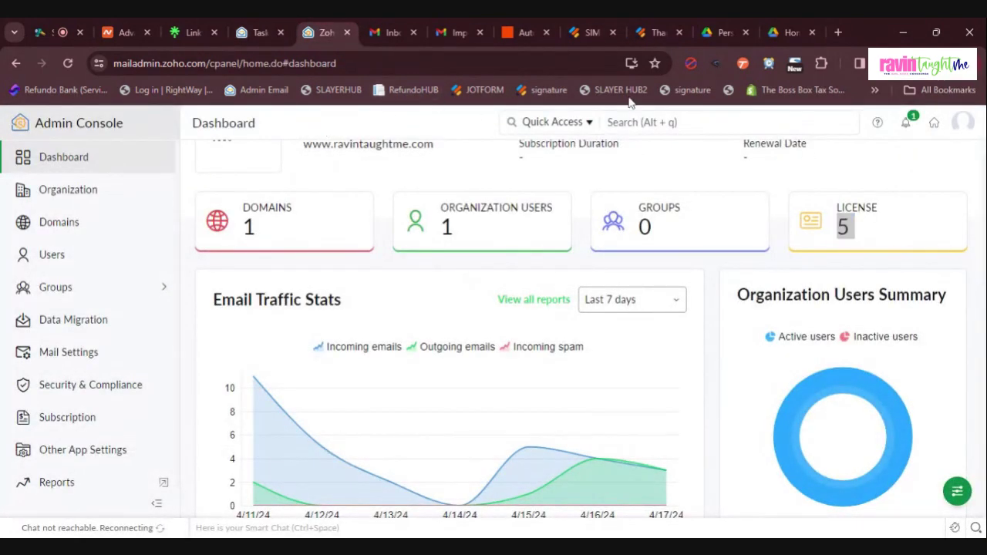
scroll(322, 129, up, 1)
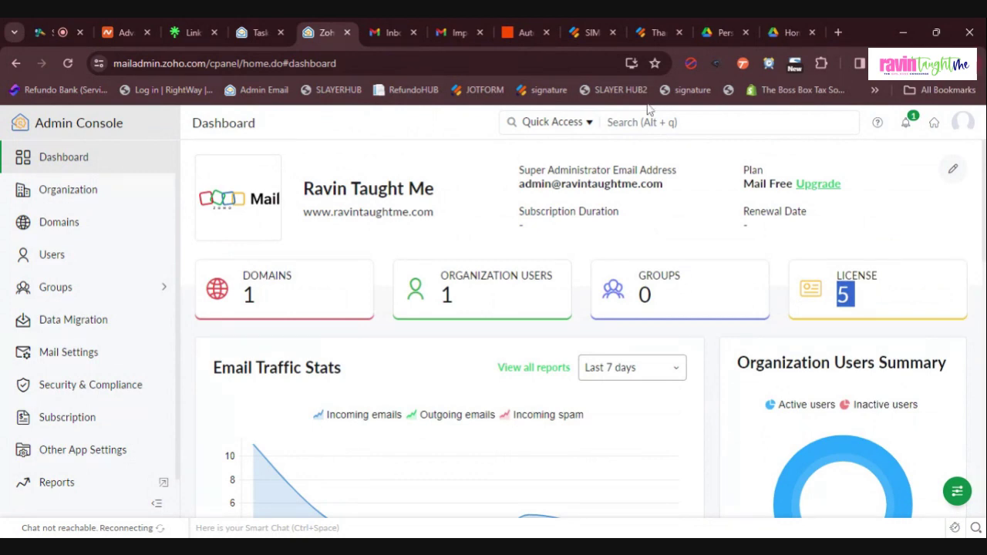
click(280, 22)
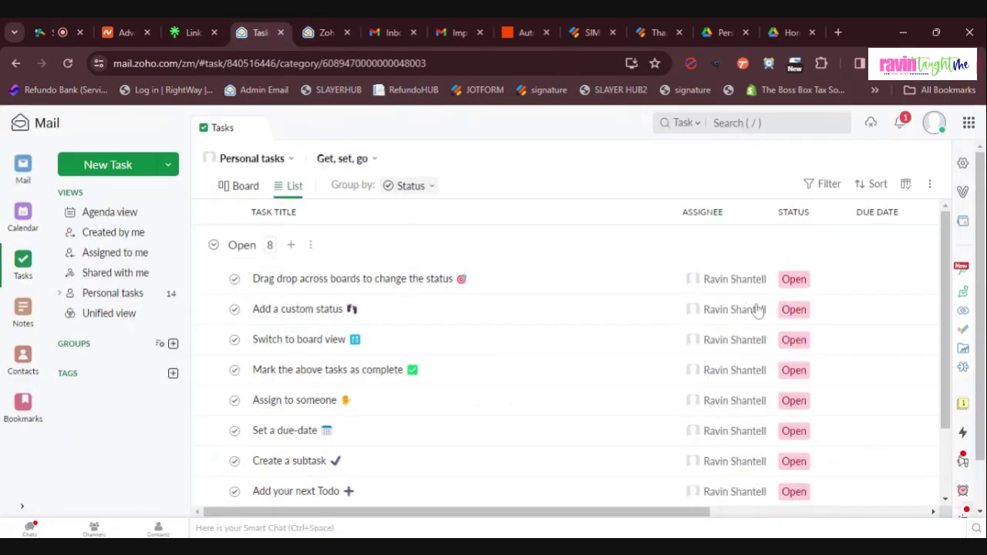
Step: Switch tasks to Board view and drag 'Drag drop across boards' into the Closed column
click(235, 192)
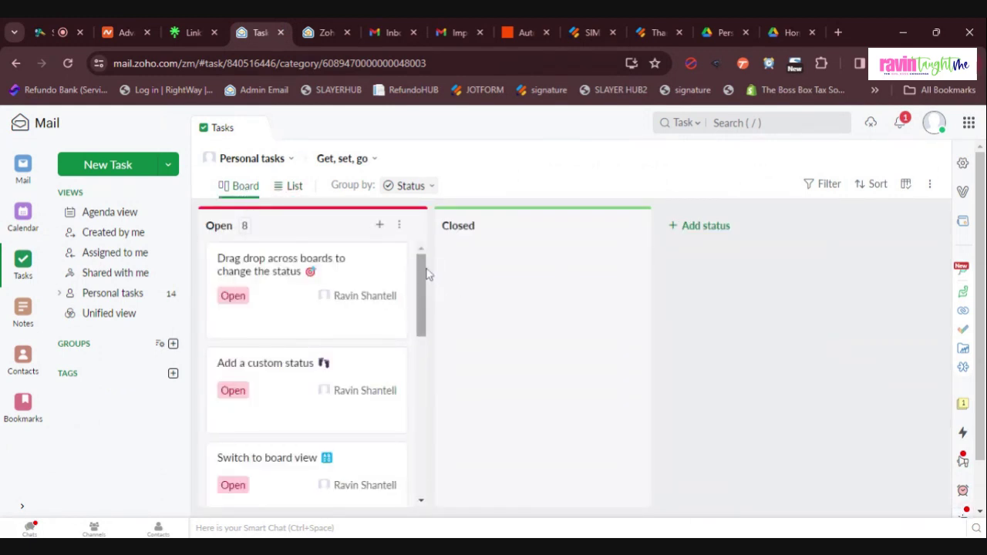
drag(331, 280, 589, 253)
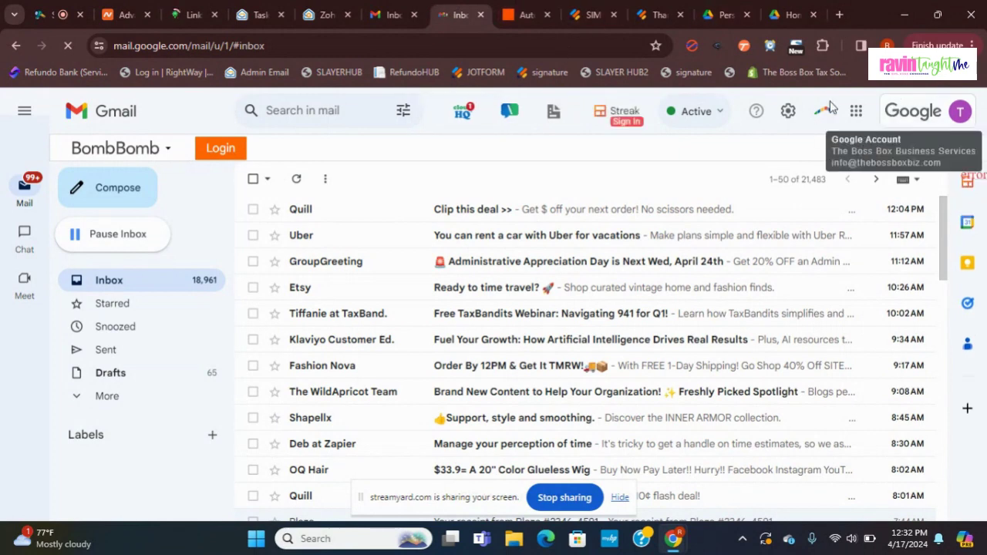
Step: Open the Streak panel, then Gmail's quick settings, and choose See all settings
click(828, 106)
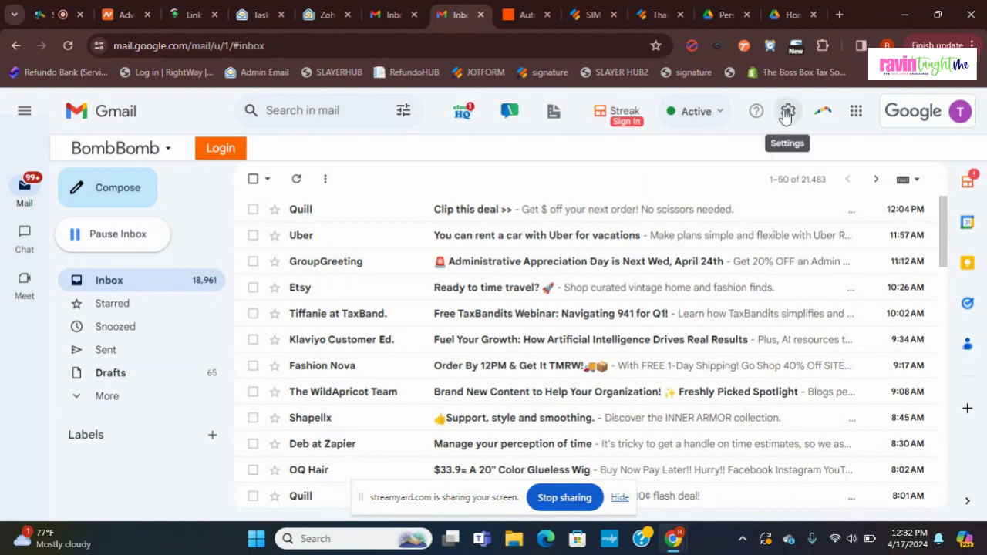
click(786, 114)
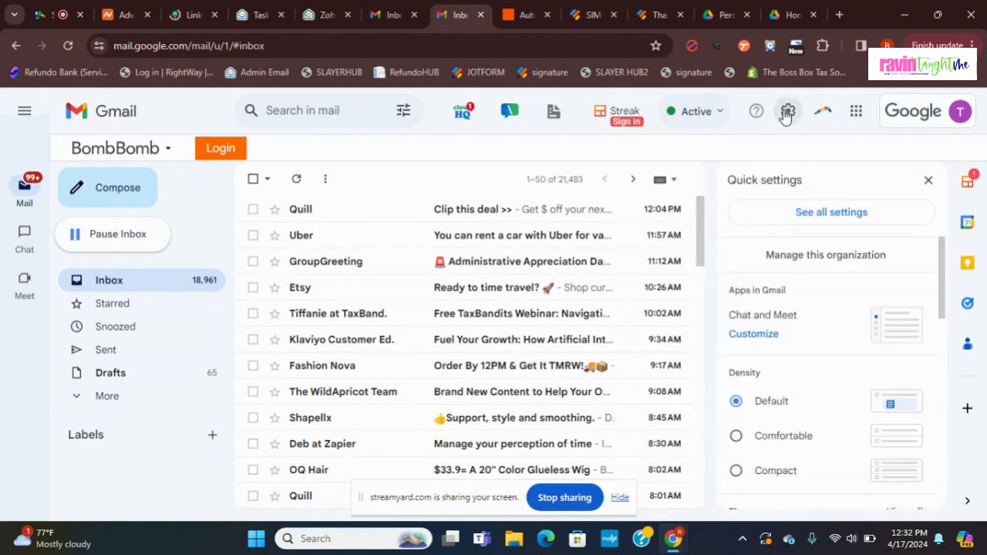
click(861, 214)
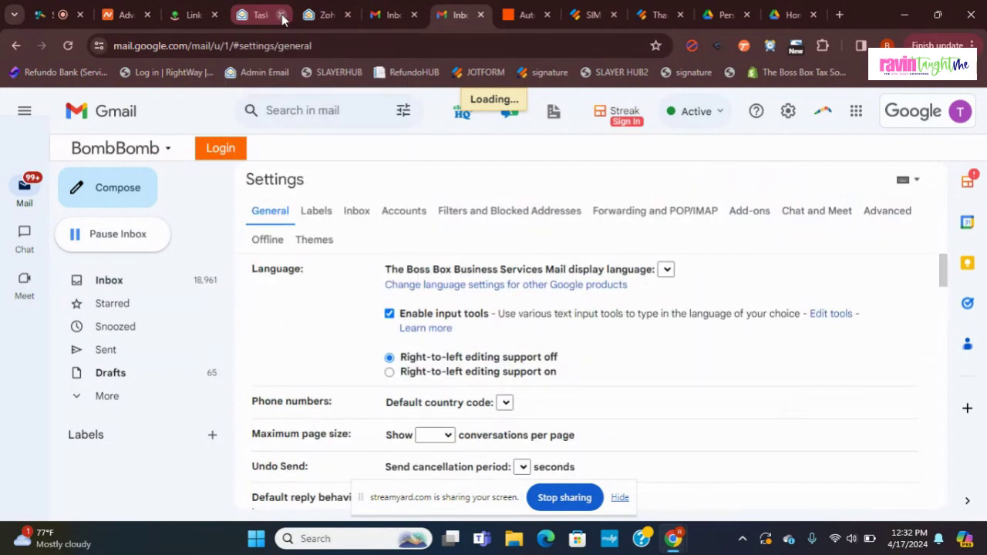
Step: Close the Zoho Mail Tasks tab and scroll Gmail's General settings down to the empty Signature section
click(281, 14)
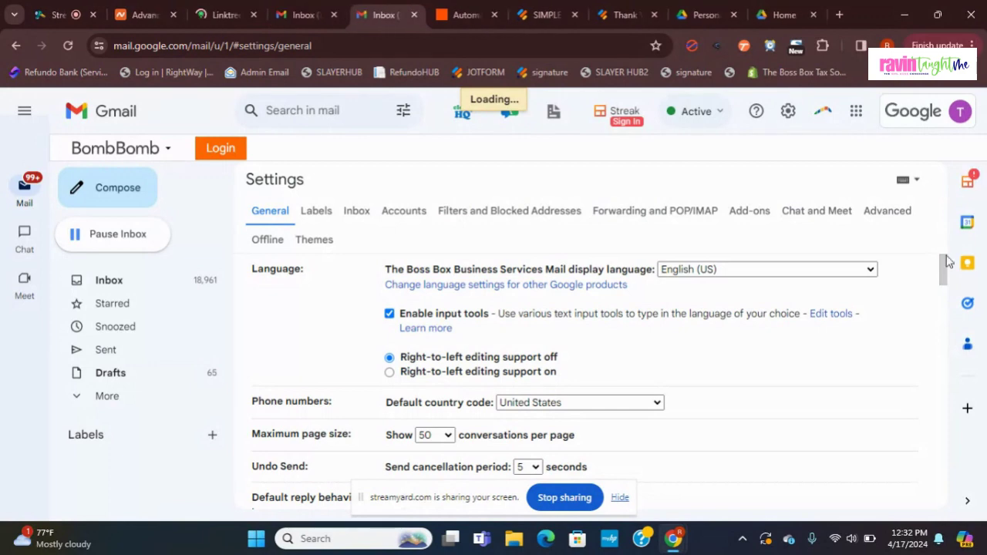
drag(946, 262, 944, 277)
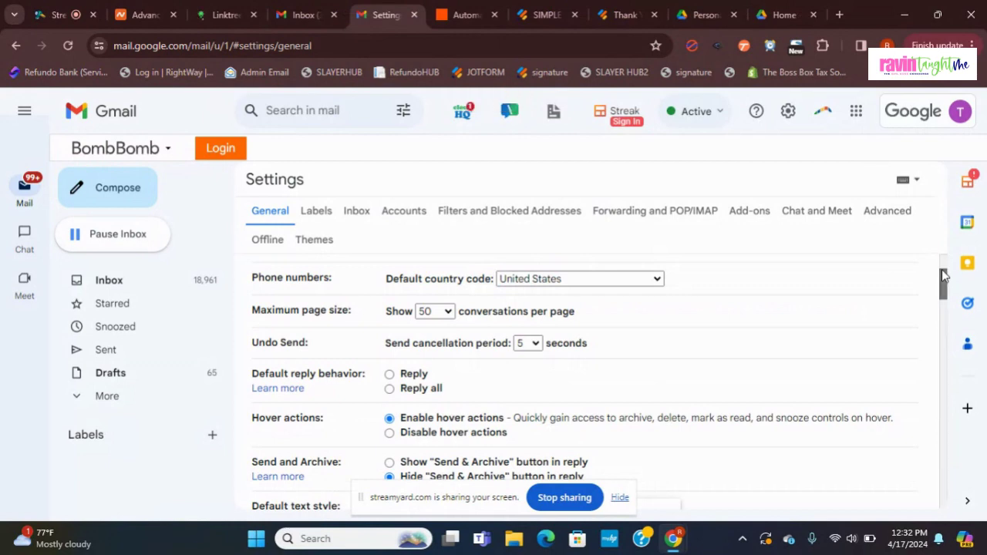
drag(944, 276, 947, 390)
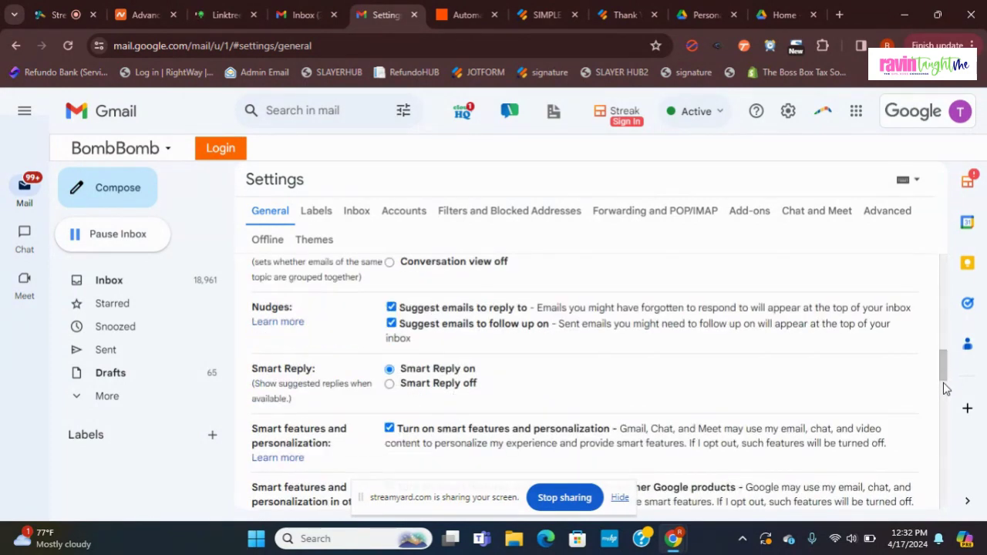
drag(947, 389, 945, 452)
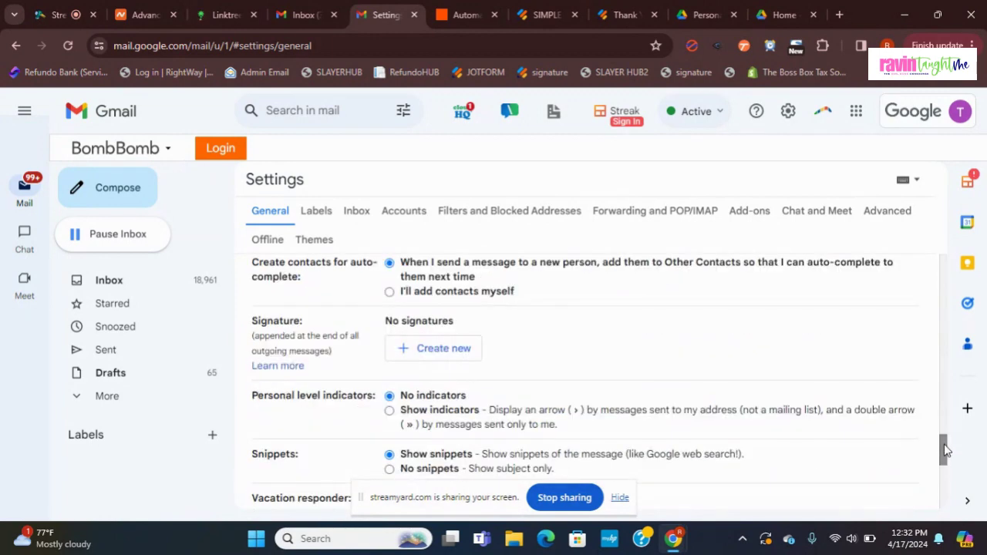
Step: Create a new Gmail signature named 'Signature'
click(455, 351)
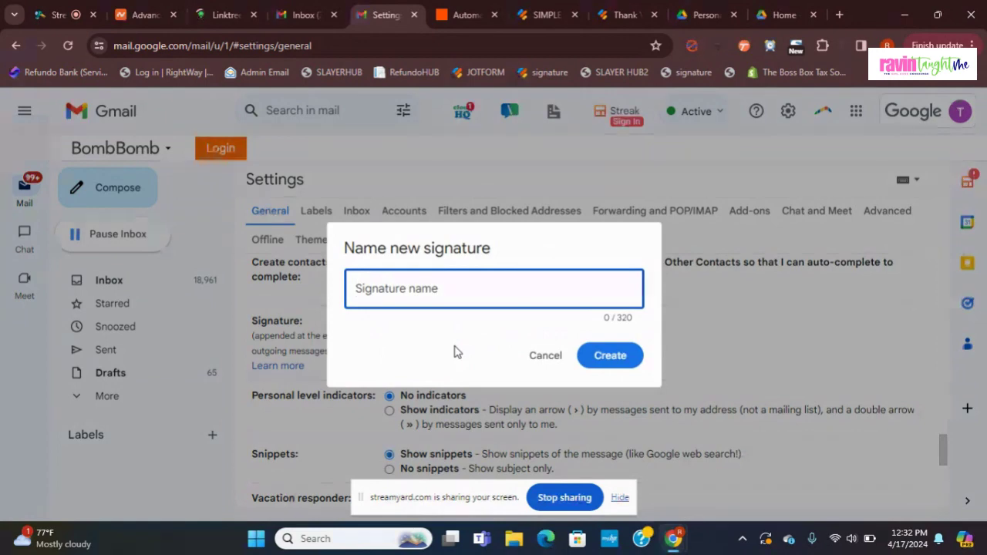
text(S)
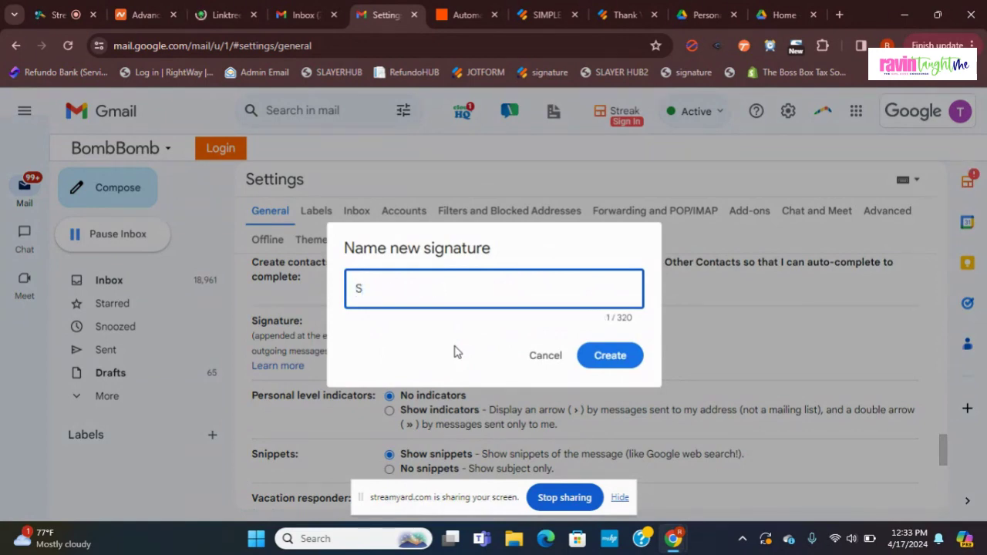
text(igna)
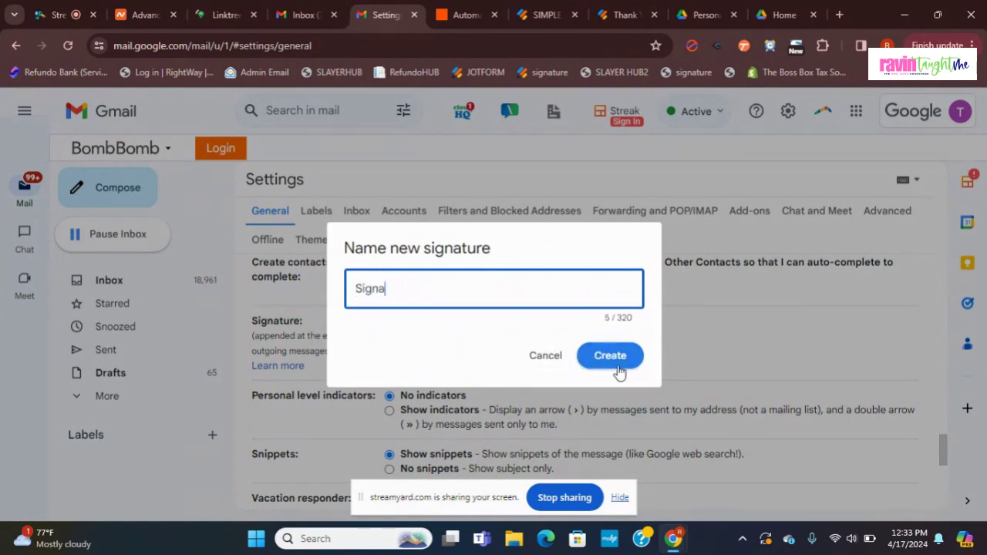
text(ture)
click(617, 359)
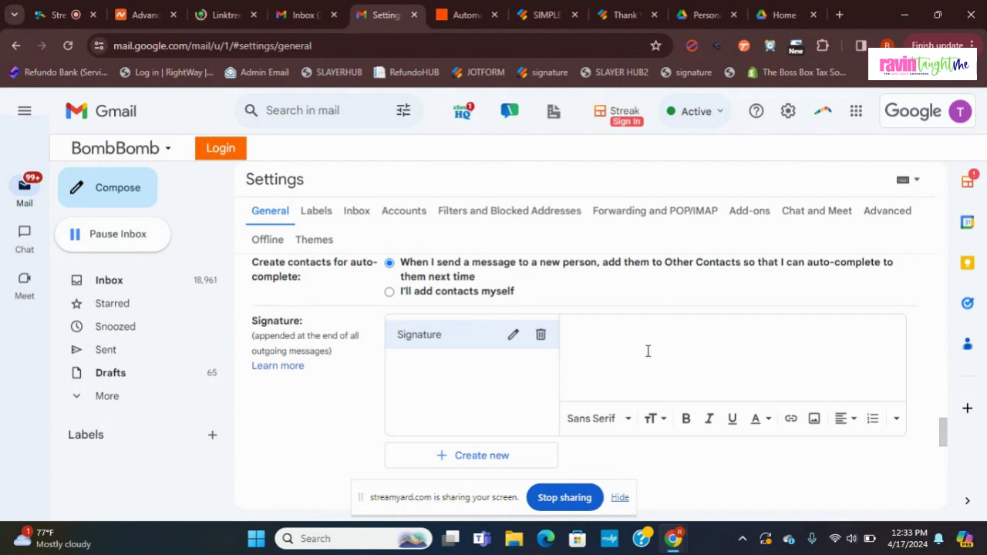
Step: Write the signature as a first name on one line and the business website address beneath it
click(647, 351)
text(Ravi)
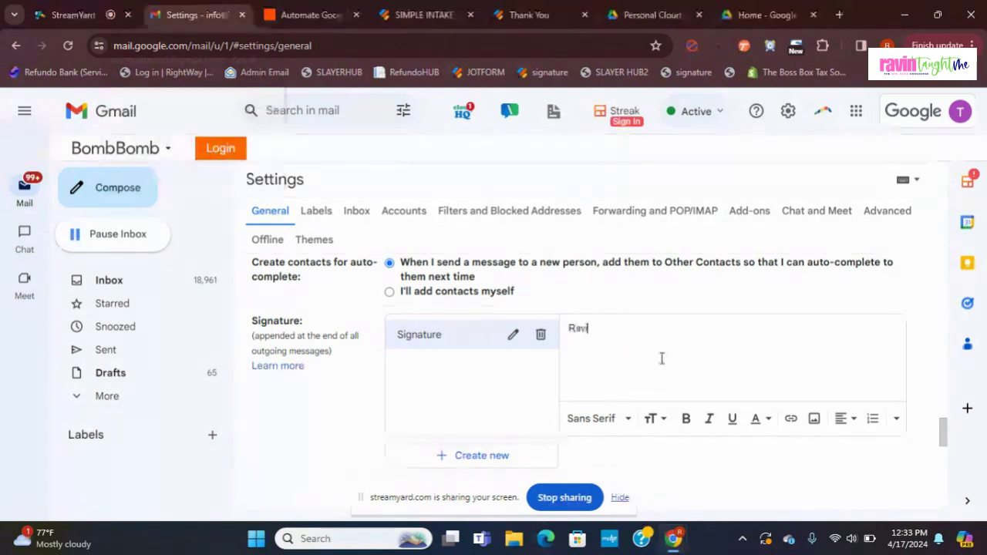
text(n)
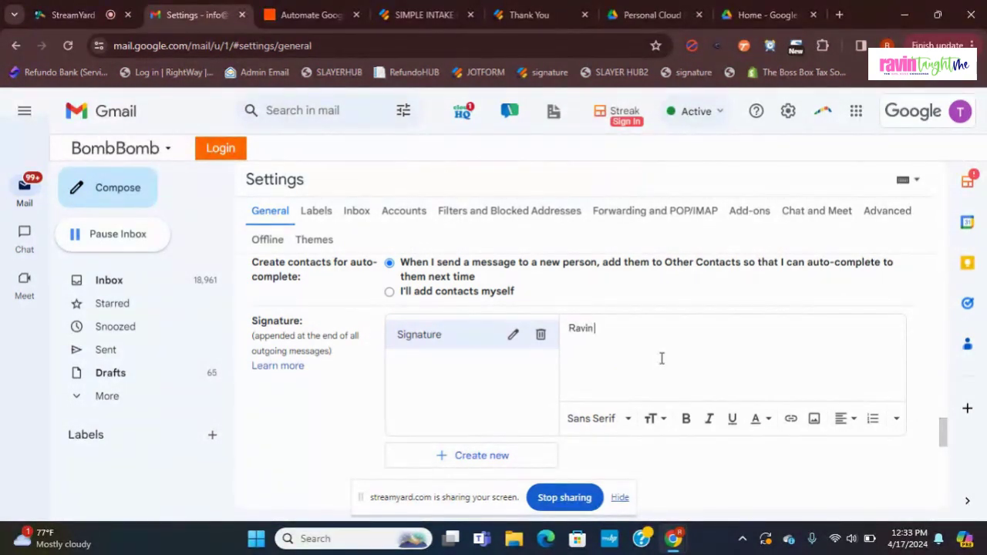
key(Return)
text(ww.ravintaughtme.com)
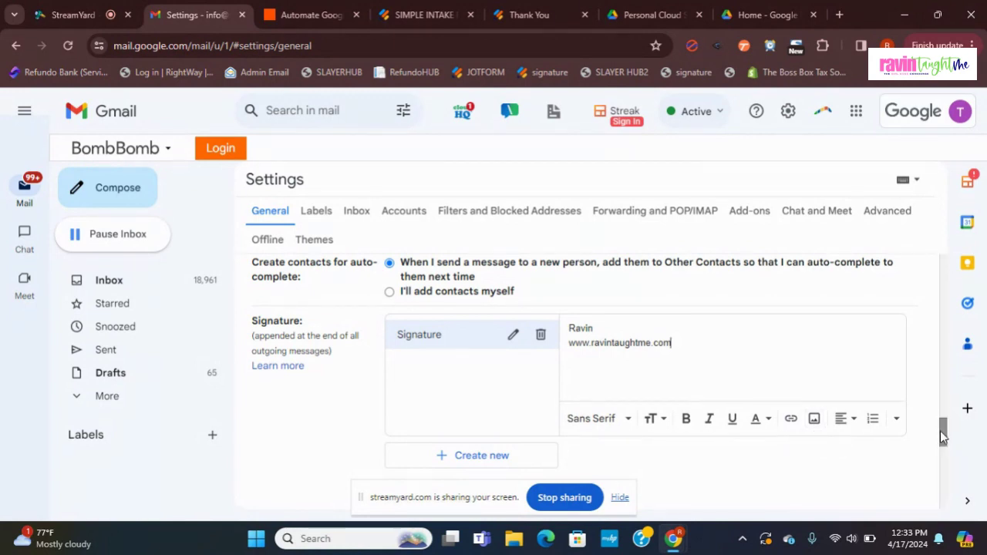
mouse_move(942, 437)
mouse_down()
mouse_move(945, 487)
mouse_move(948, 480)
mouse_up()
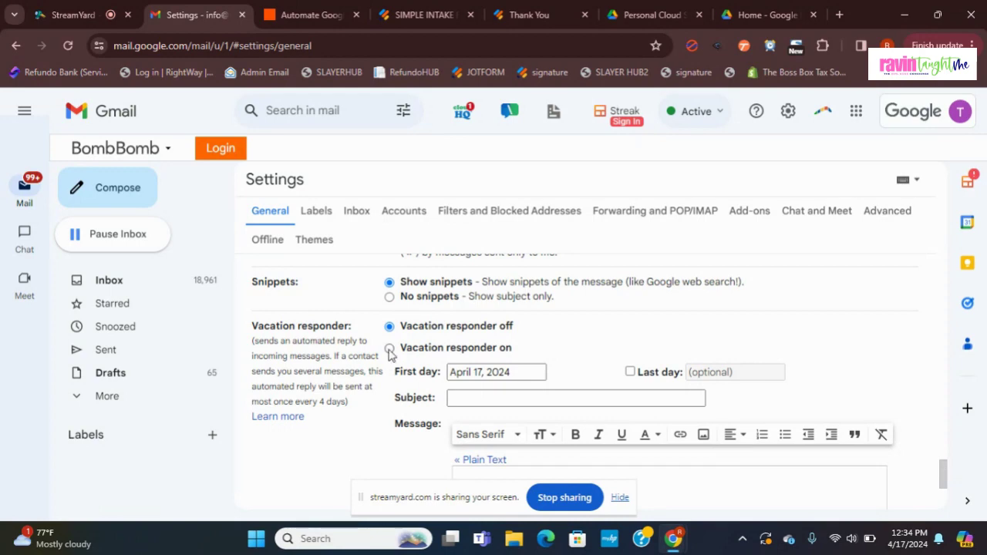
click(390, 348)
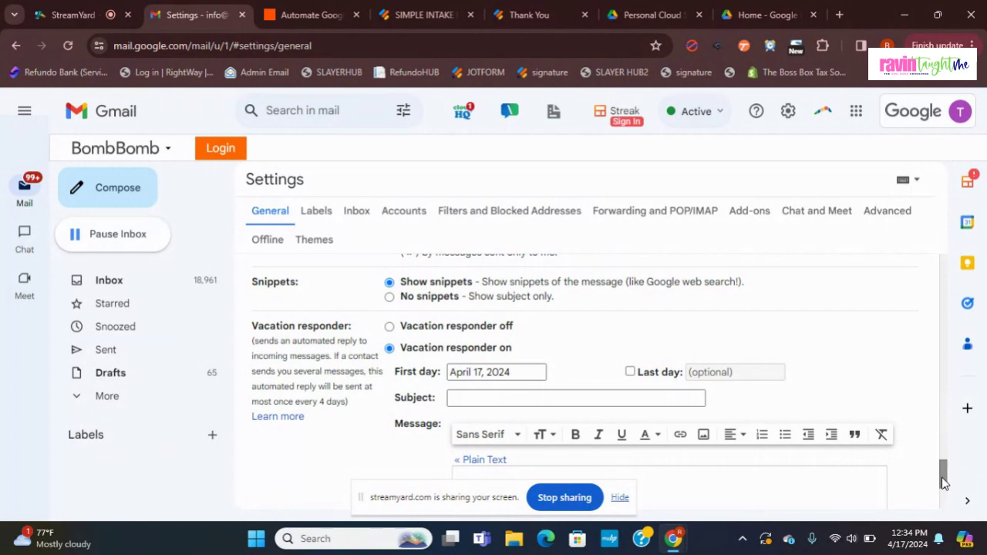
drag(944, 482, 944, 488)
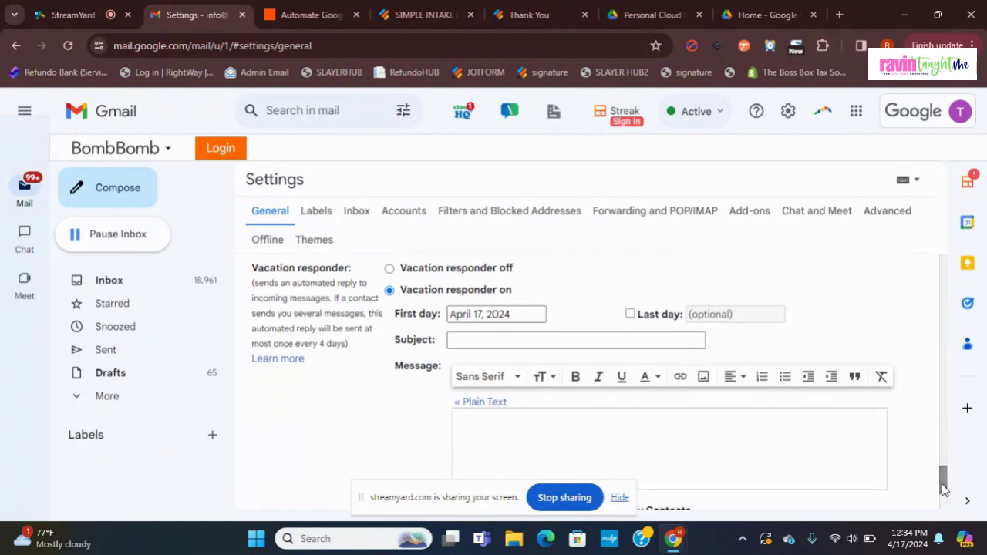
scroll(946, 486, down, 1)
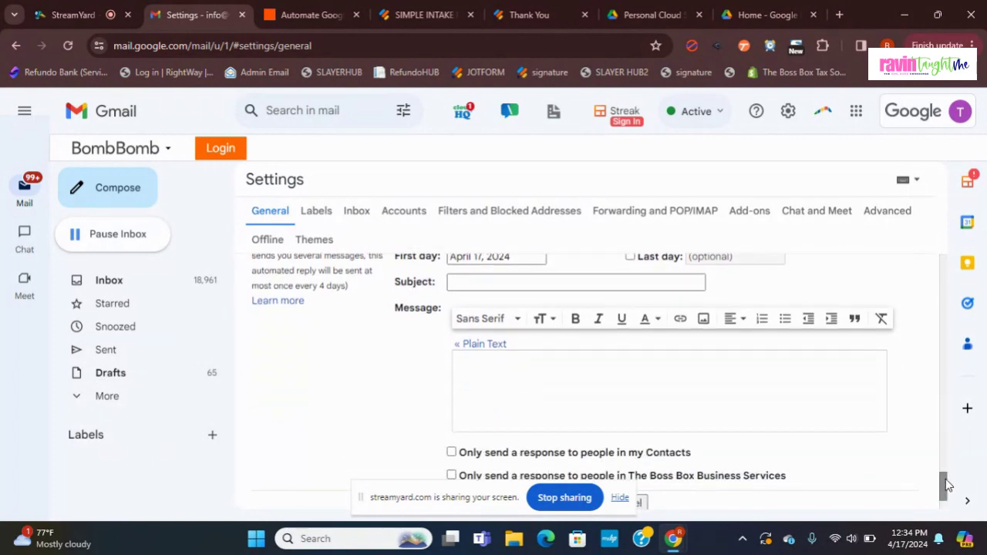
scroll(947, 484, up, 1)
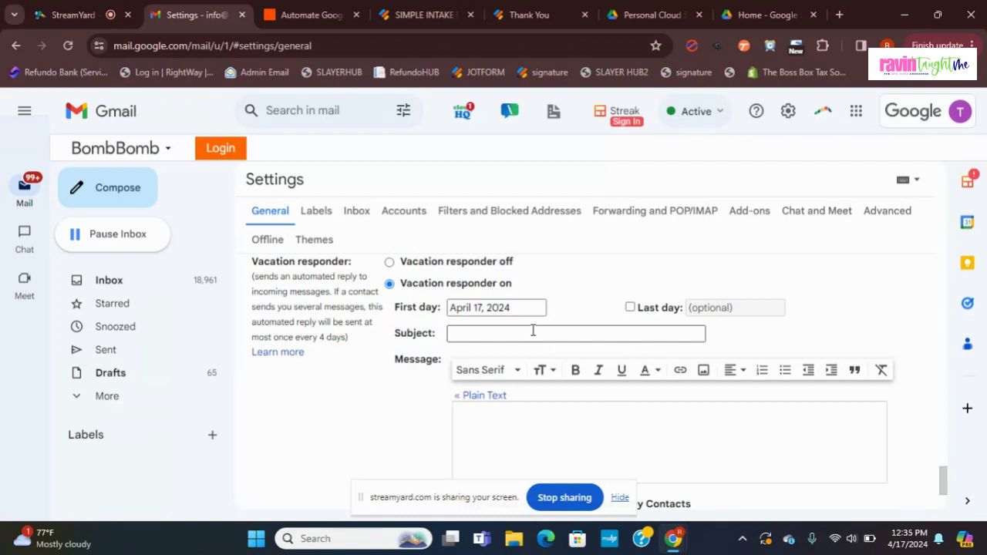
scroll(949, 492, down, 1)
scroll(949, 491, down, 3)
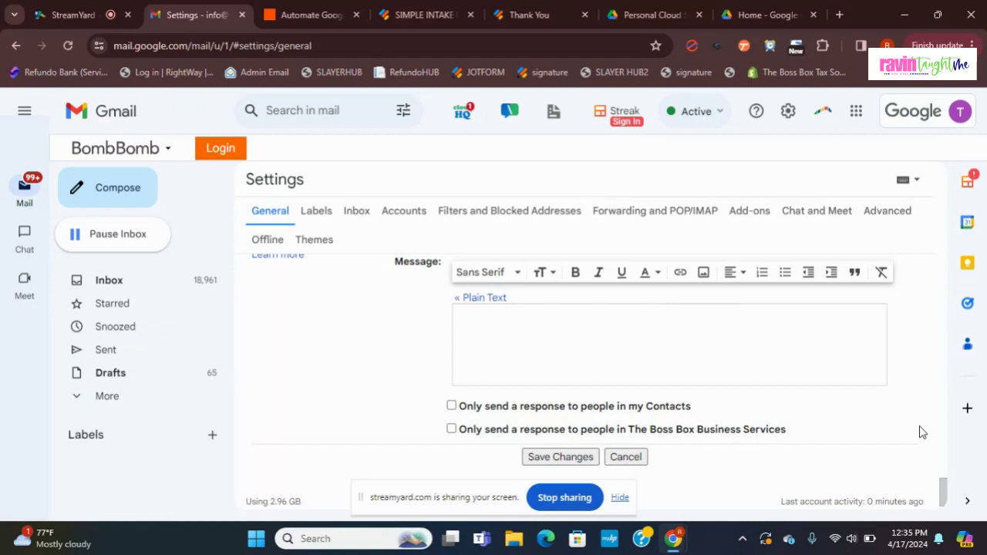
drag(943, 492, 942, 241)
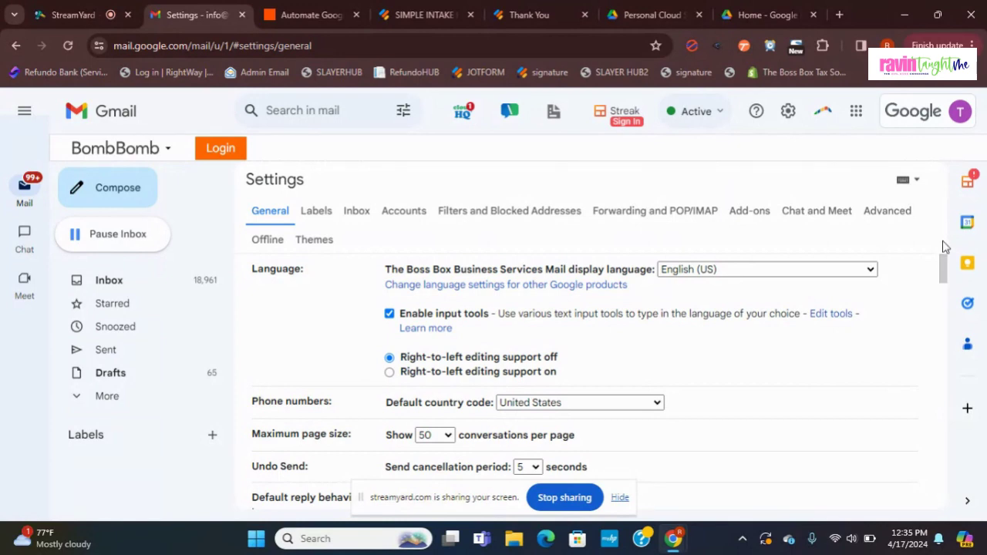
Step: Show the cloudHQ apps panel listing Email Templates, Gmail Snippets and News
click(466, 114)
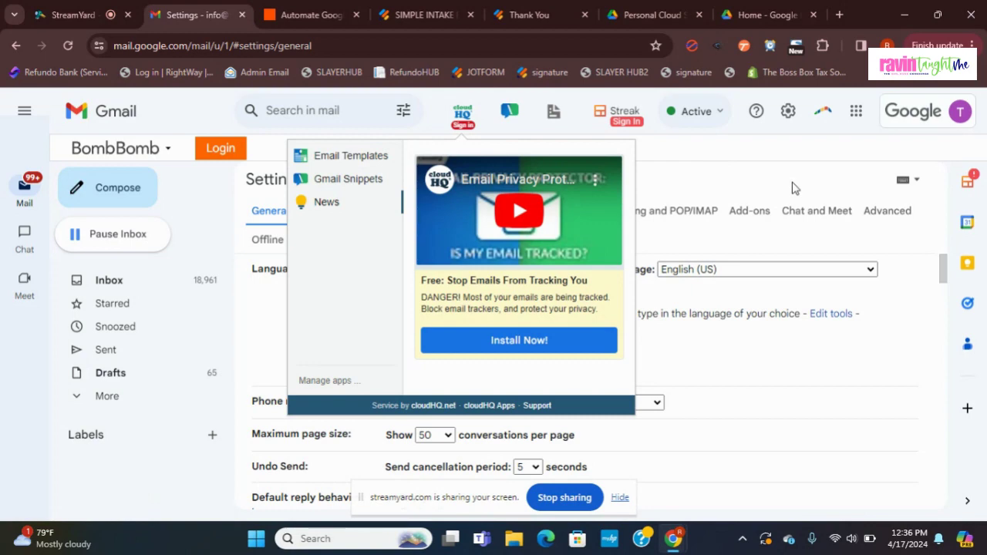
Step: Open the cloudHQ dashboard in a new tab from the Email Templates options
click(361, 157)
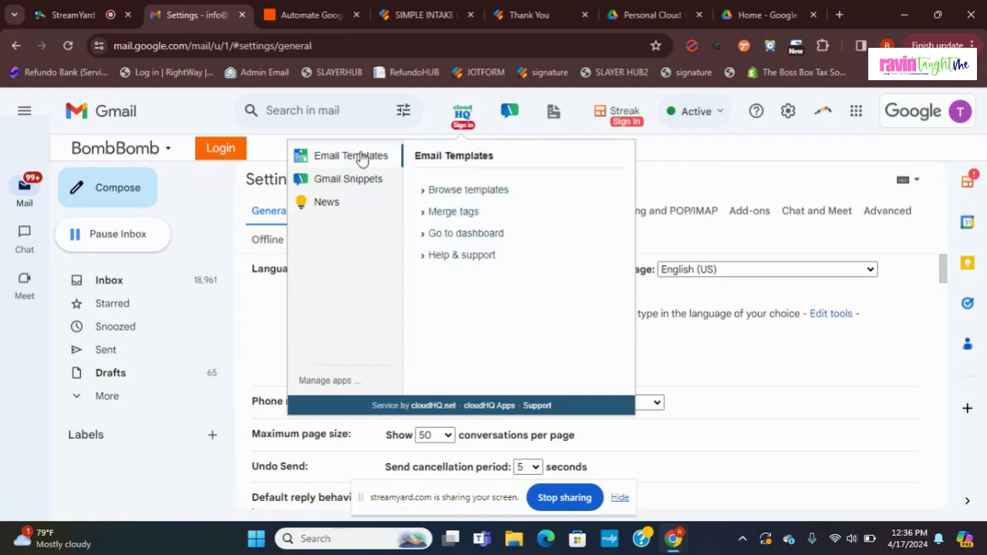
click(454, 234)
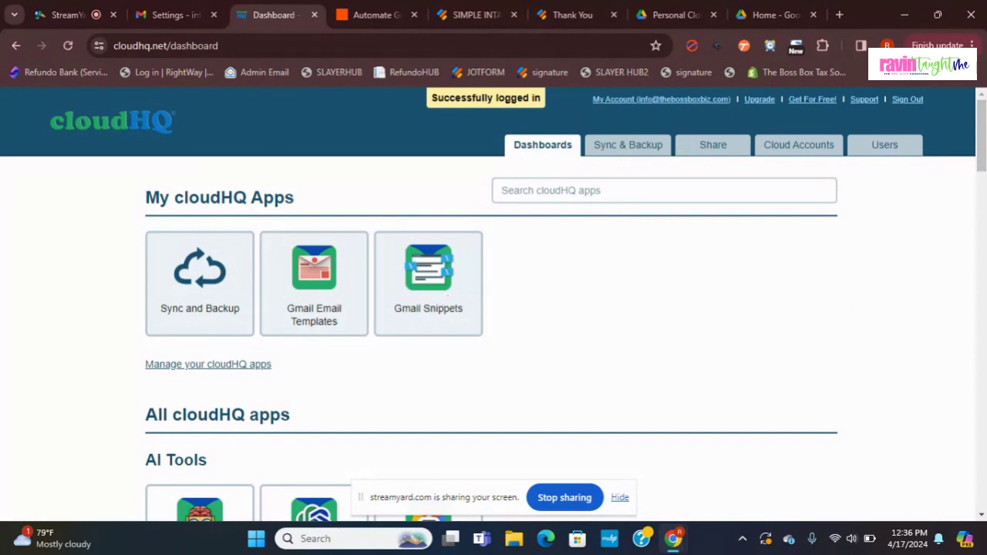
scroll(493, 305, down, 3)
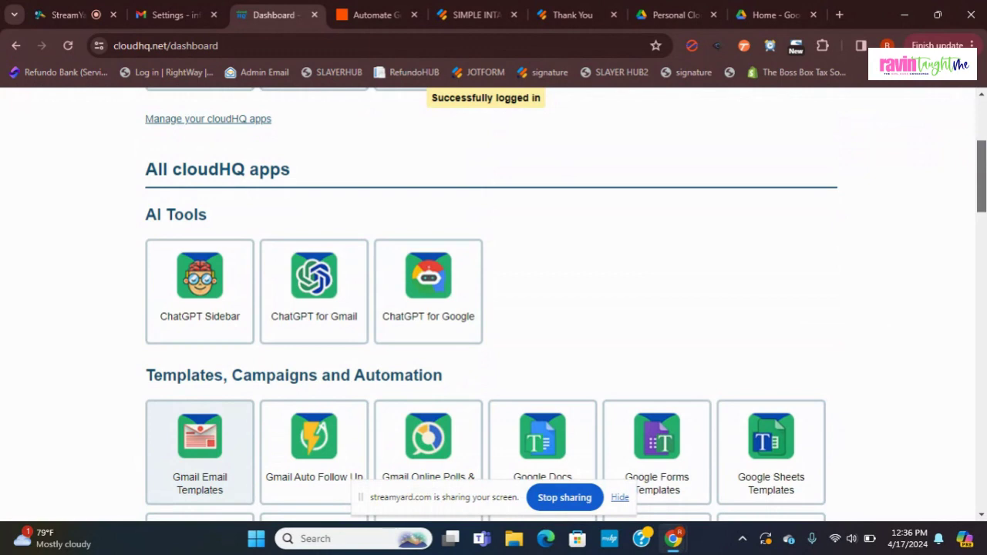
scroll(493, 305, down, 1)
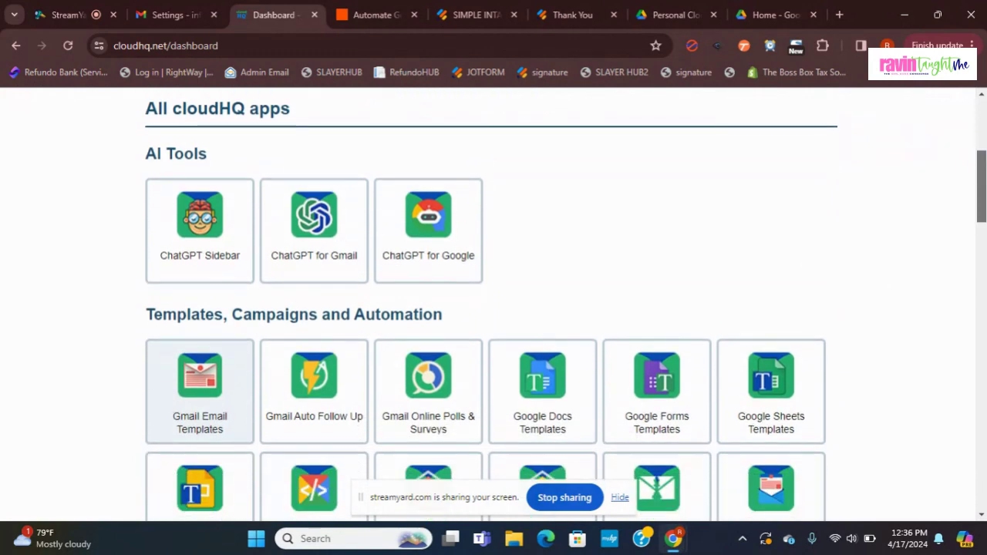
scroll(494, 305, down, 1)
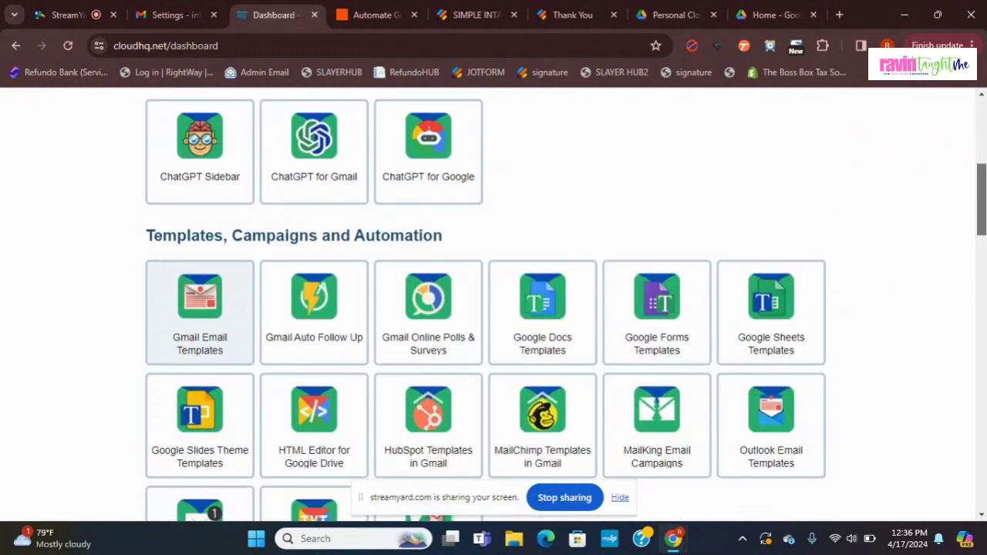
scroll(984, 172, up, 2)
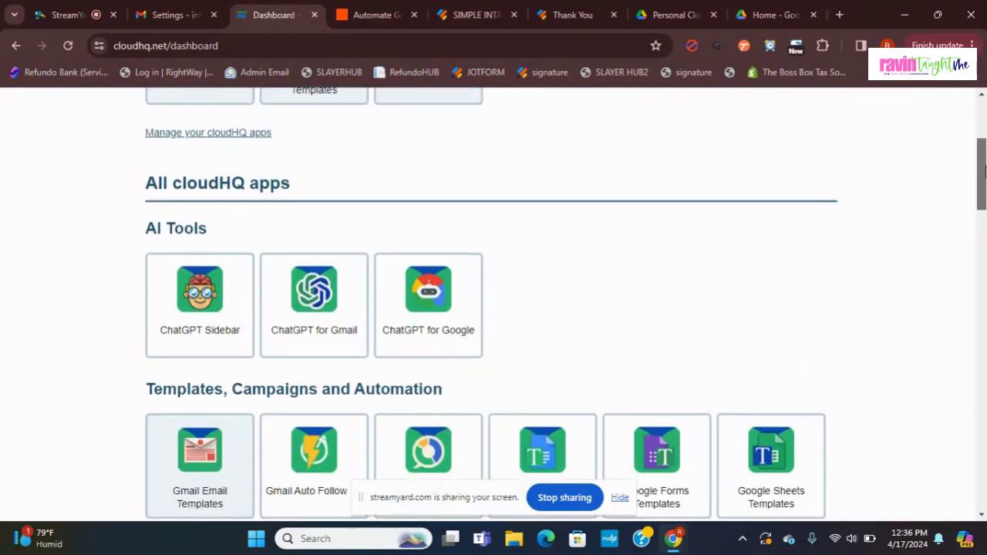
scroll(985, 171, down, 2)
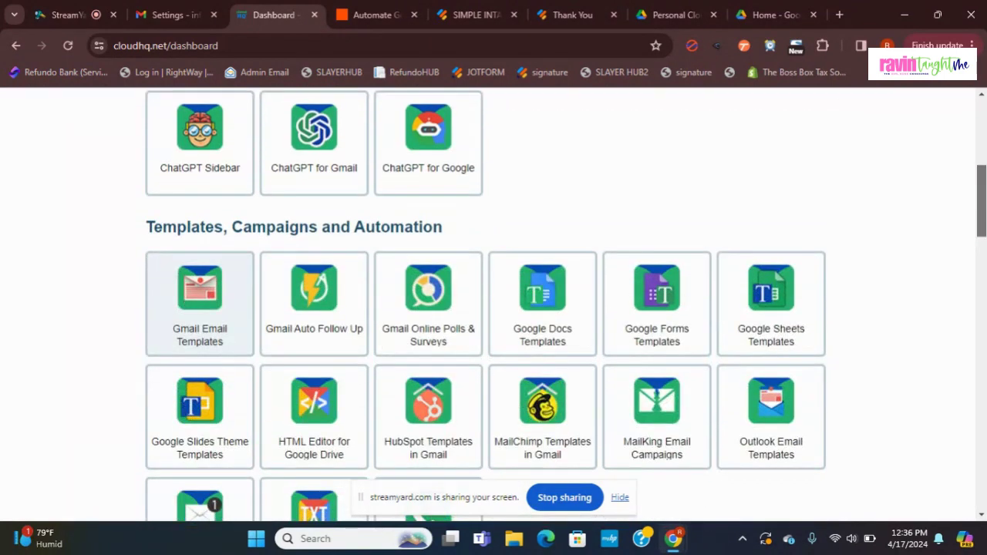
scroll(566, 304, down, 1)
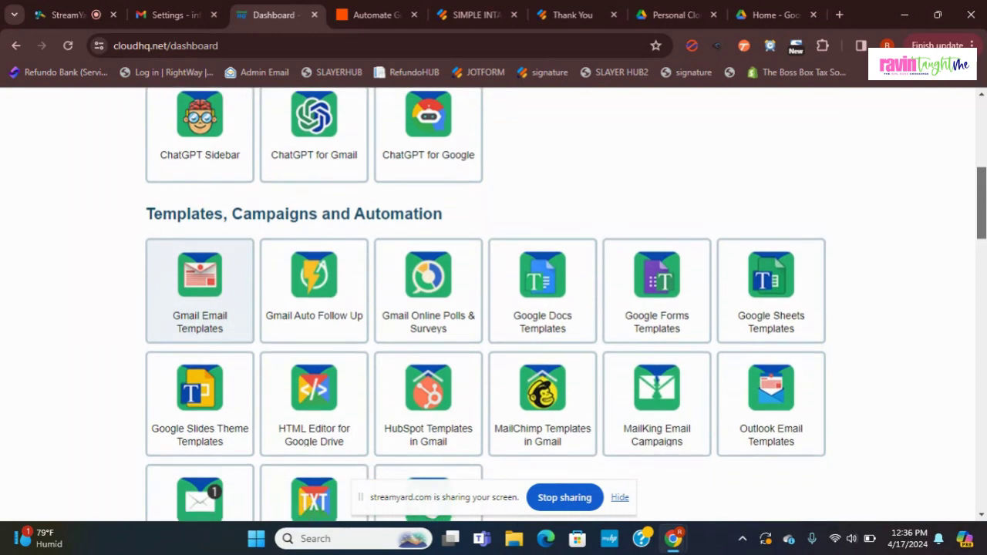
scroll(985, 186, up, 1)
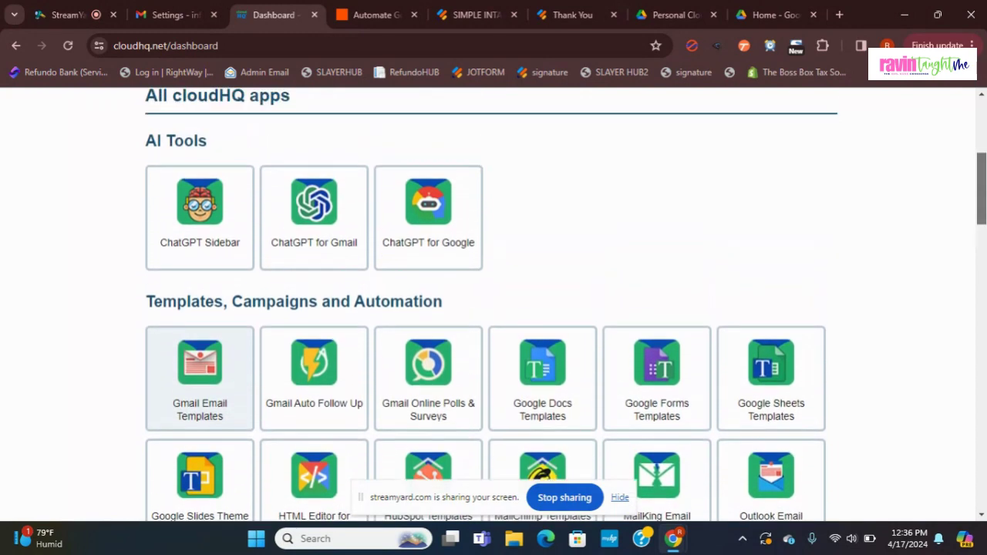
drag(984, 186, 984, 197)
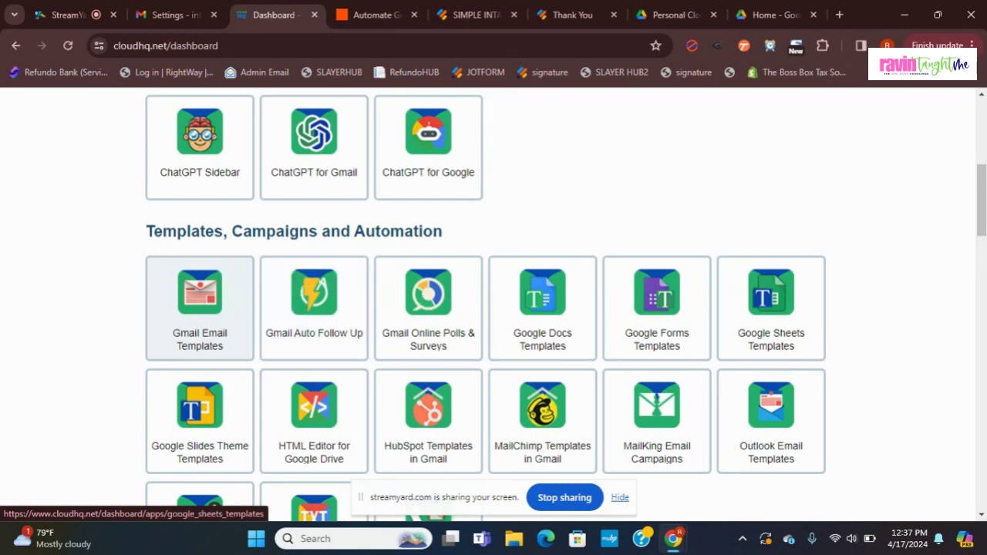
scroll(493, 308, up, 3)
scroll(983, 158, up, 2)
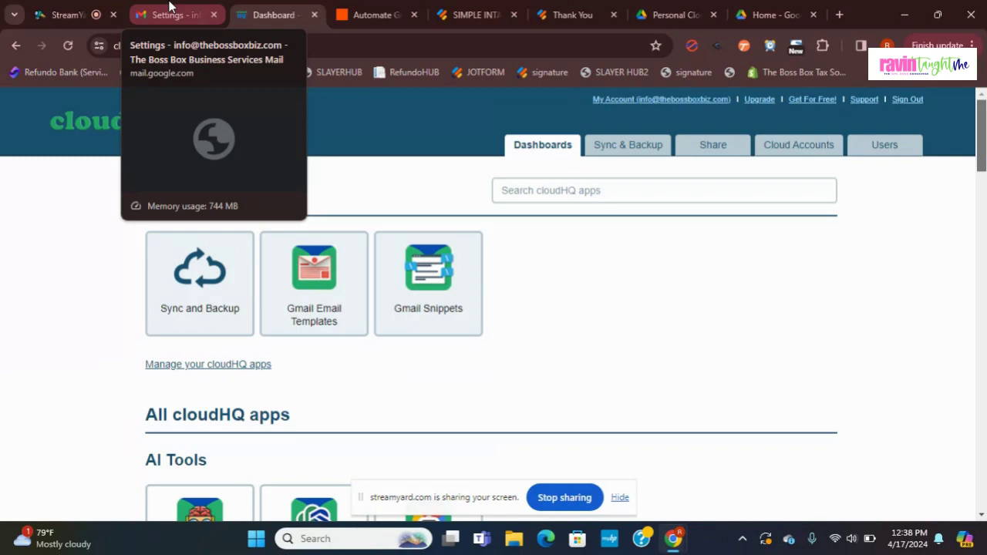
click(170, 9)
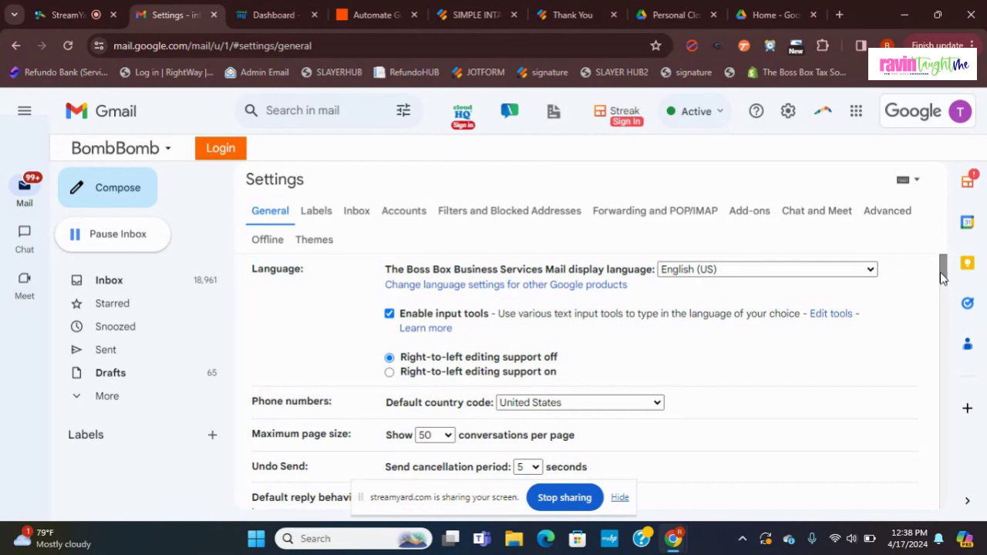
scroll(943, 293, down, 6)
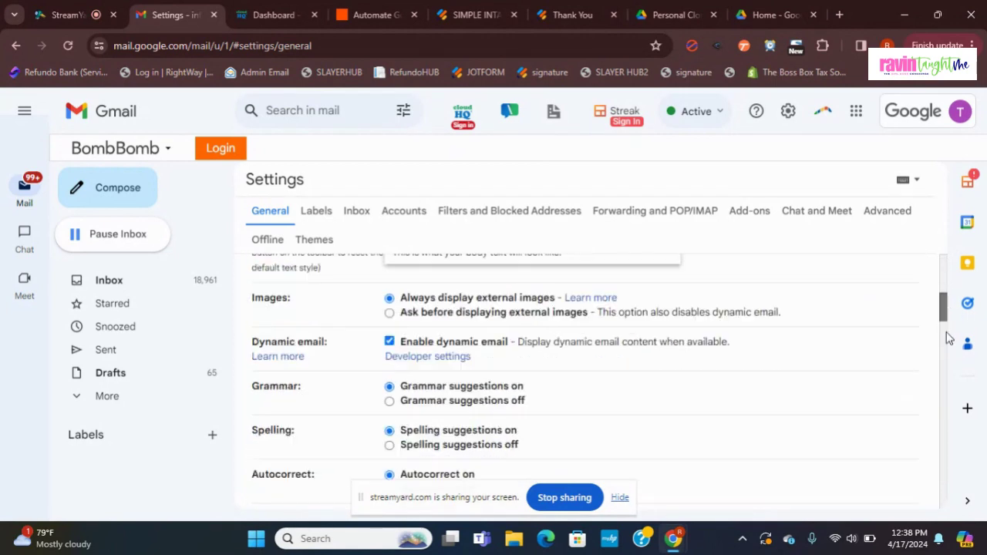
scroll(949, 340, down, 2)
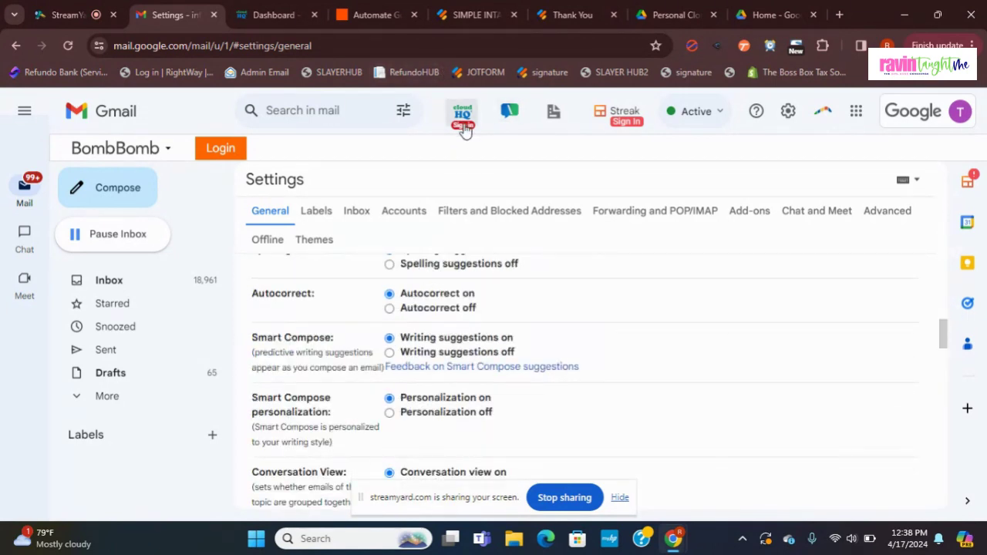
click(254, 15)
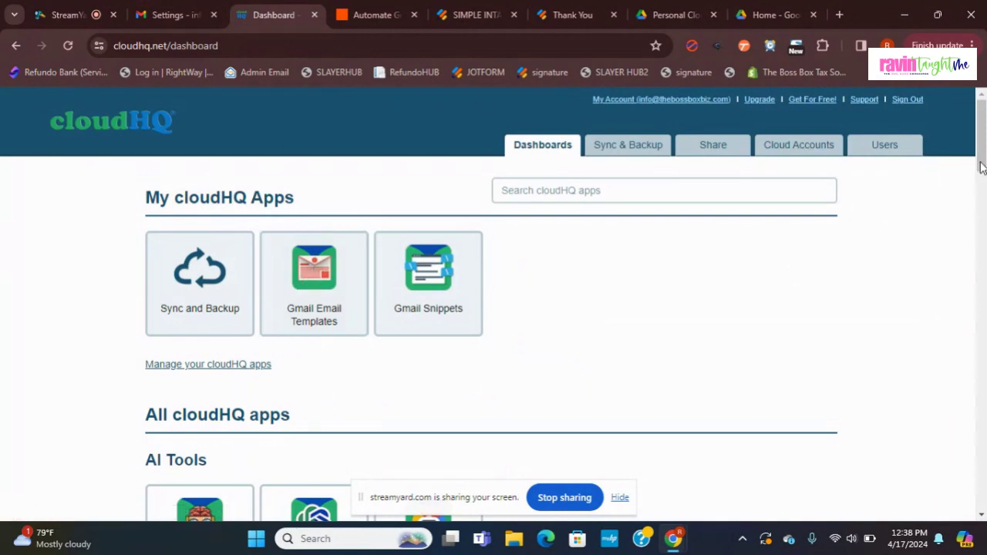
drag(981, 169, 981, 178)
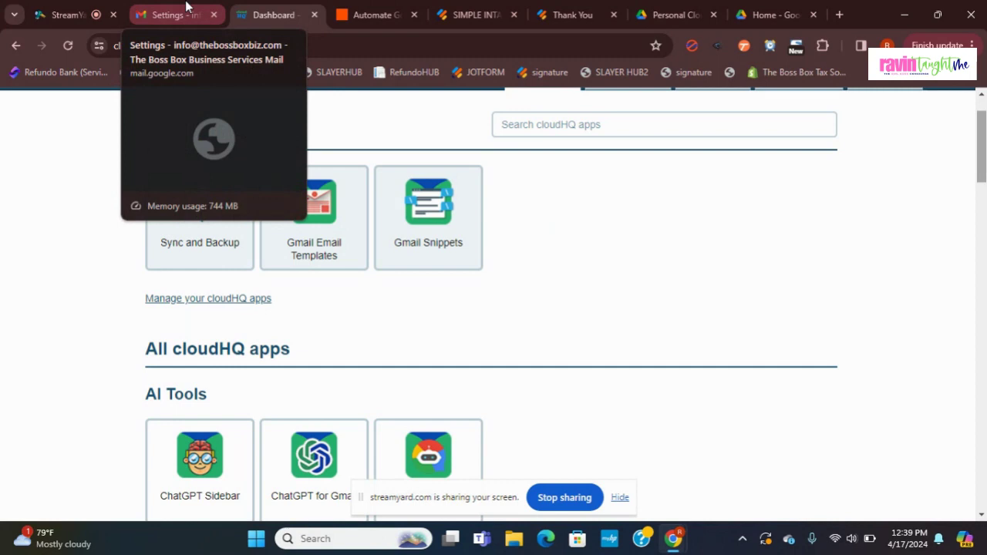
Step: Return to the Gmail Settings tab and start a blank New Message window
click(186, 6)
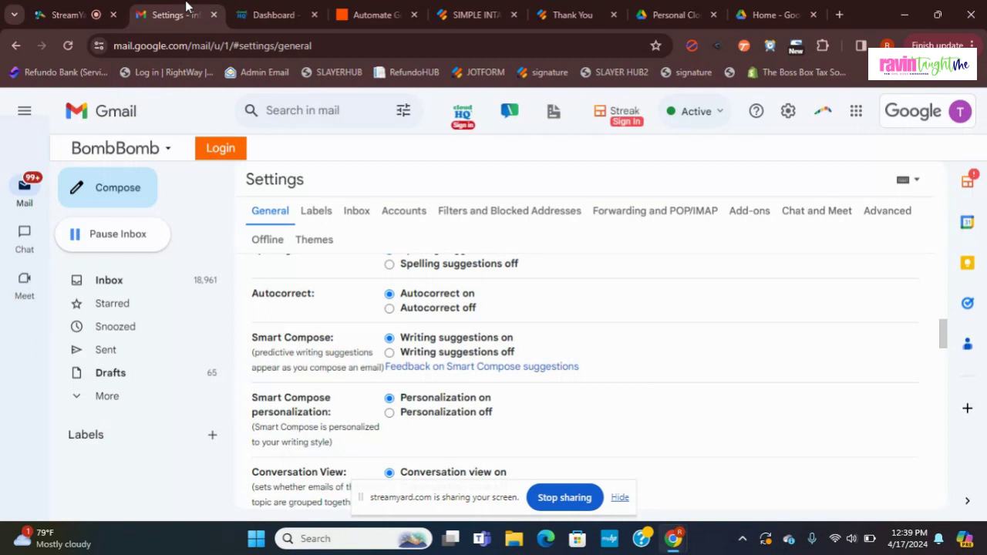
click(102, 190)
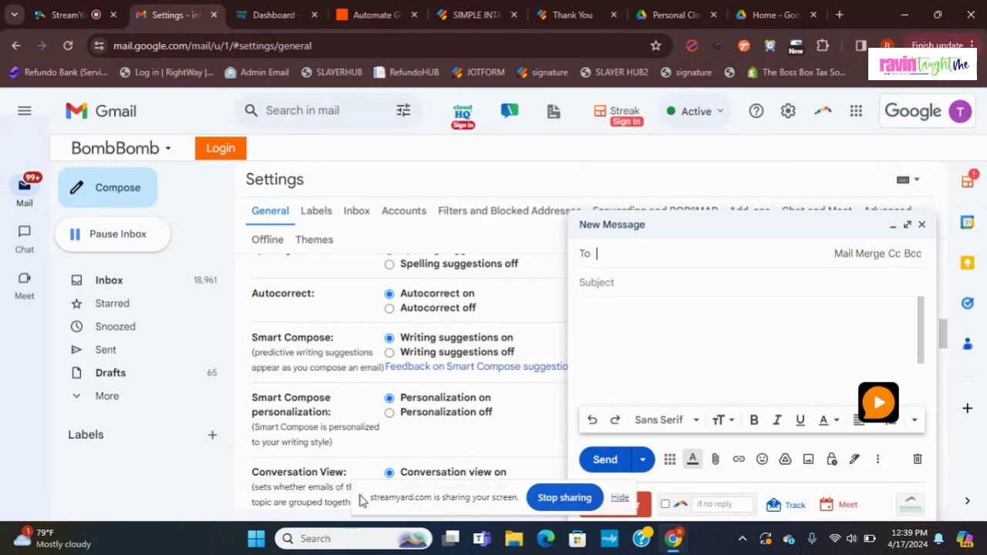
drag(360, 499, 154, 462)
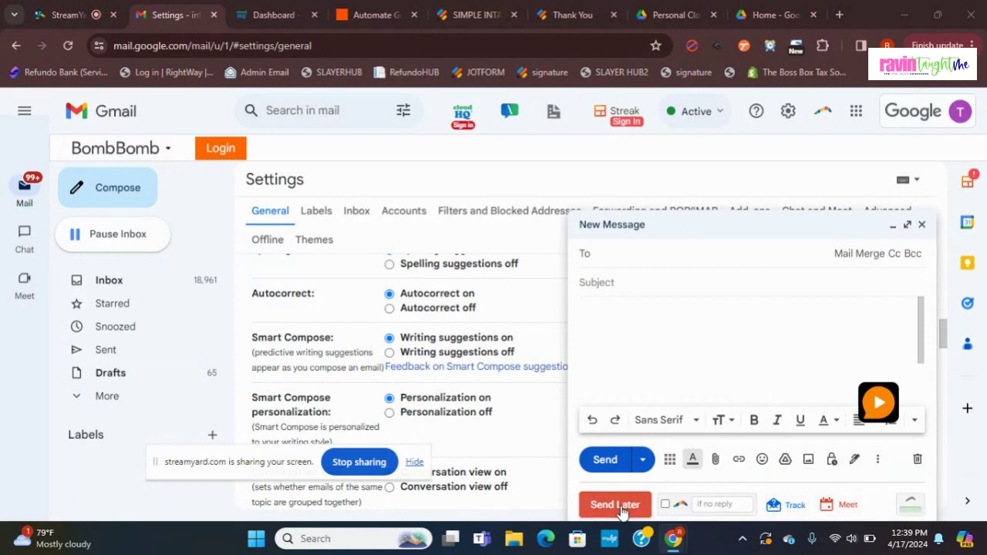
Step: Enlarge the new message and show its saved templates list, including 'Updated Report' and 'Awards Chosen'
click(907, 224)
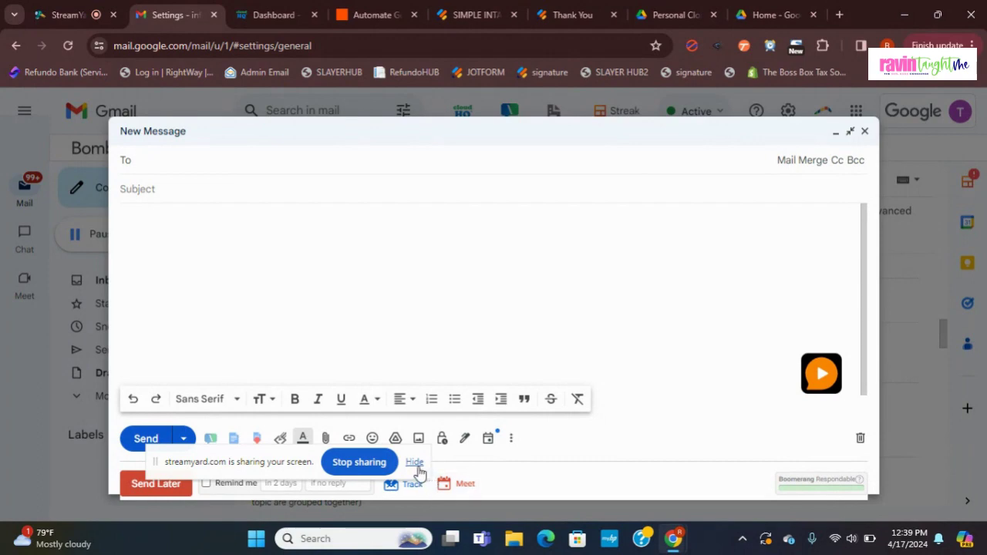
drag(157, 462, 702, 324)
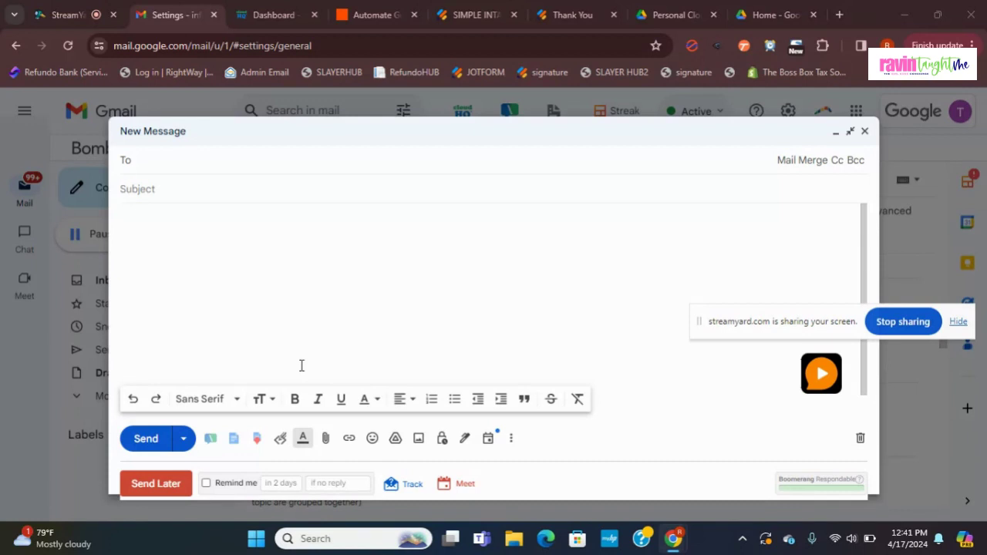
click(267, 257)
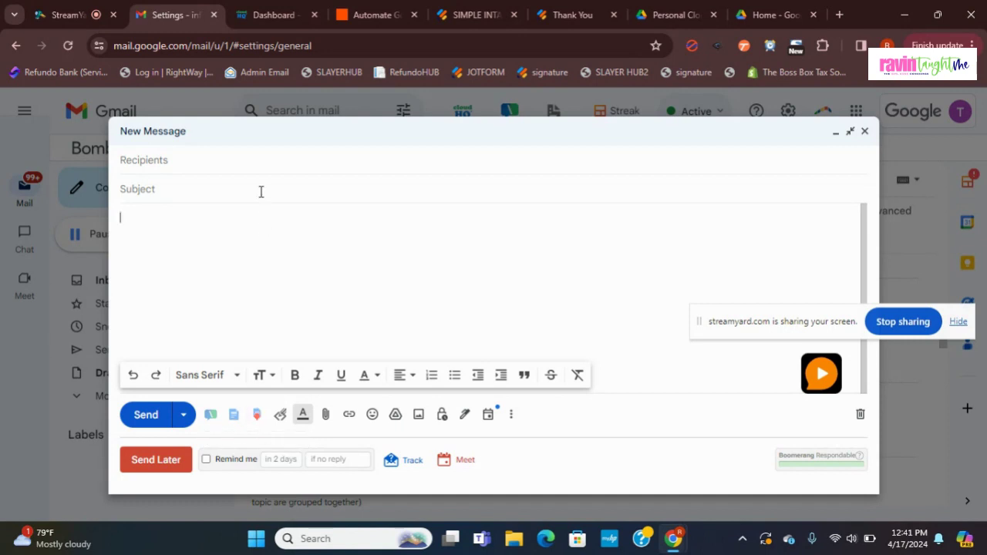
click(249, 166)
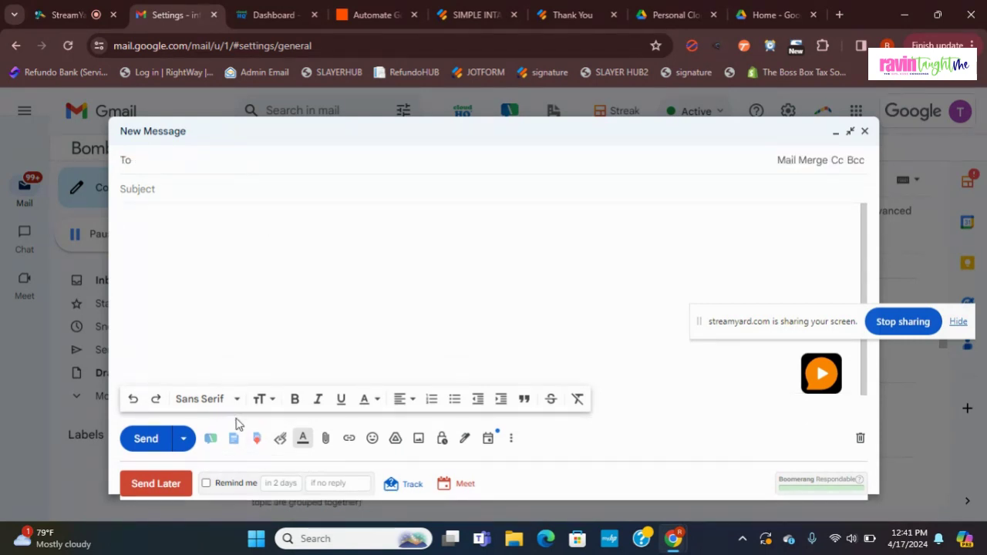
click(234, 440)
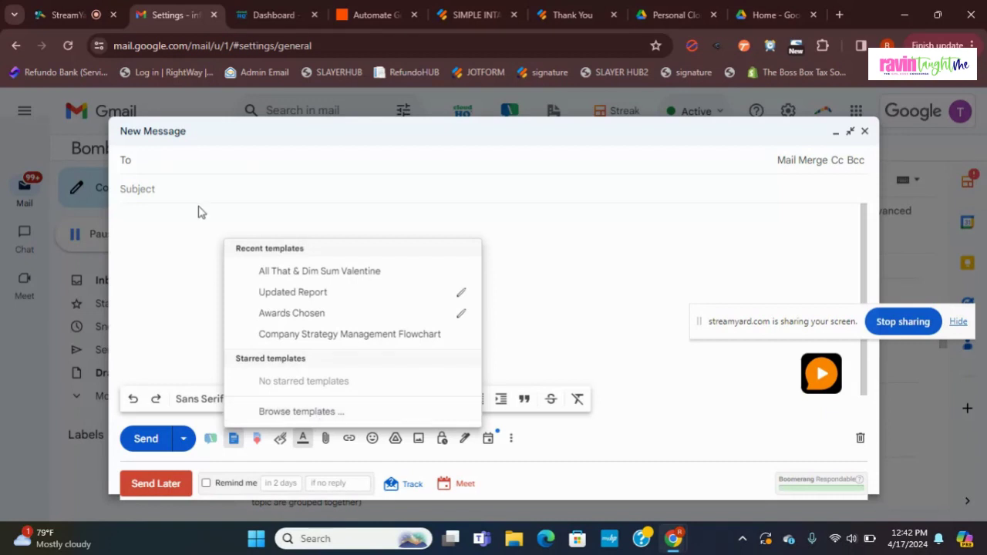
Step: Dismiss the templates list and discard the empty new message
click(196, 211)
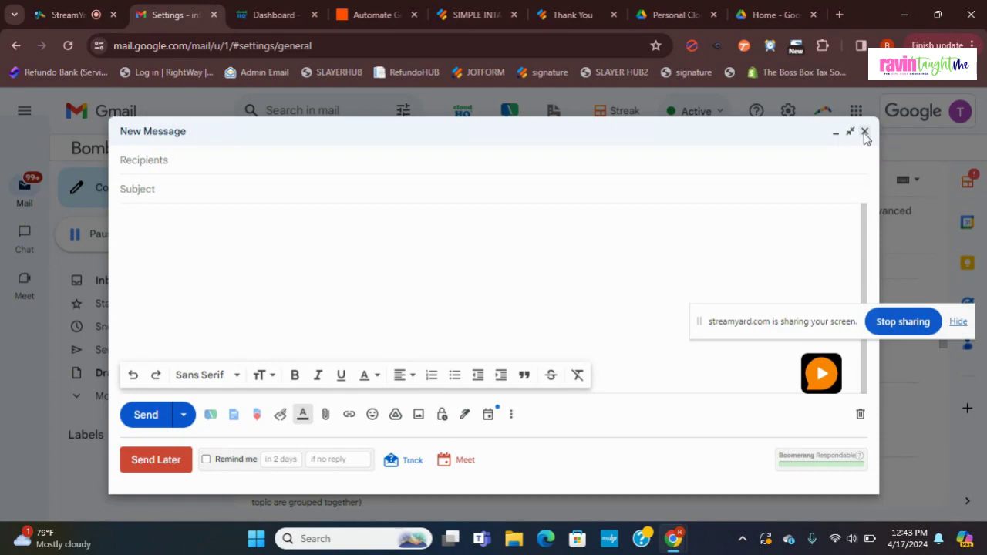
click(865, 132)
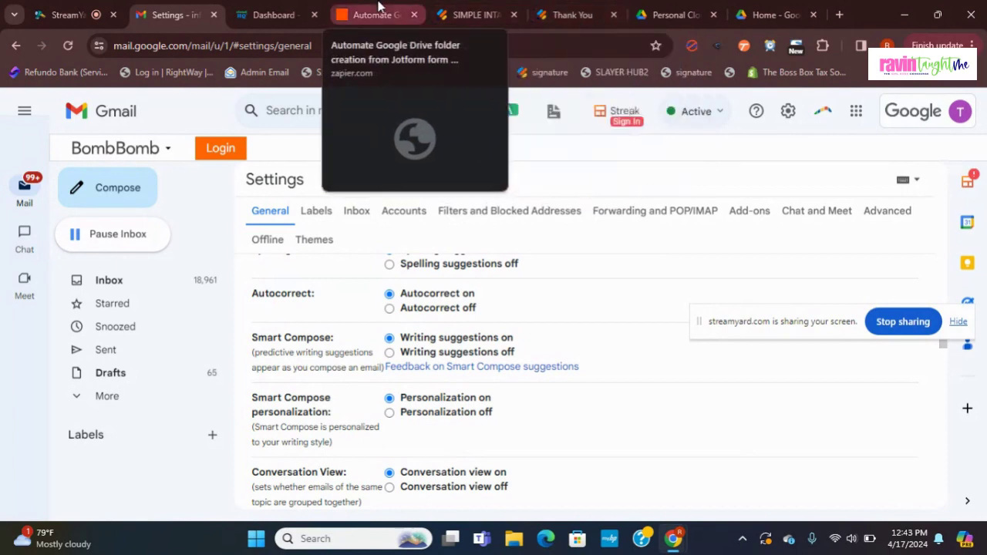
Step: Close the cloudHQ dashboard tab and move through the Zapier and form tabs to the live SIMPLE INTAKE FORM page
click(314, 15)
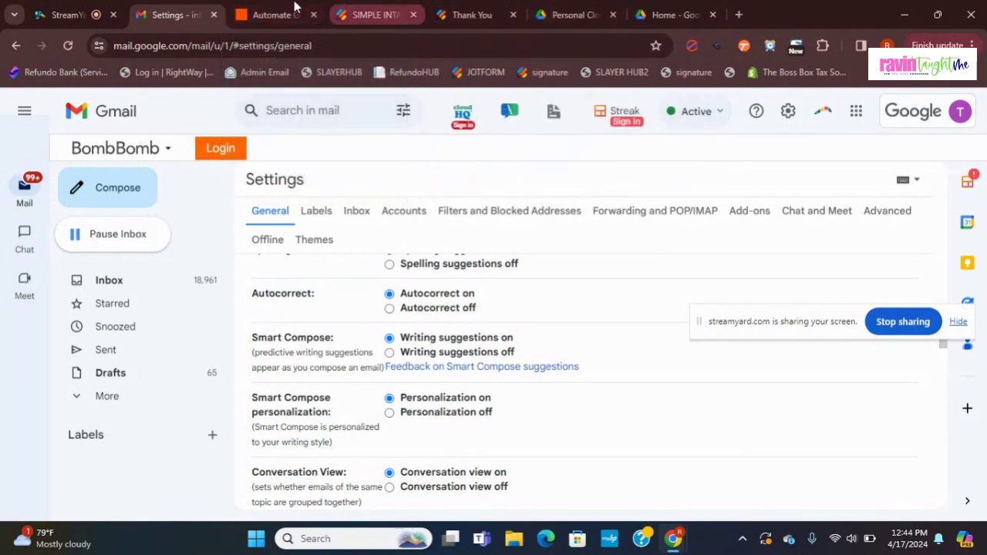
click(294, 7)
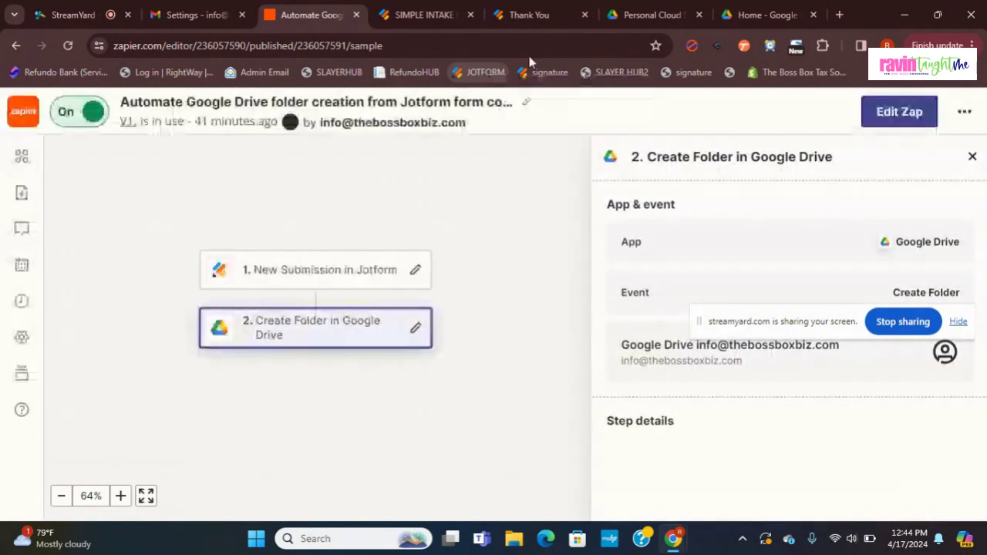
click(433, 7)
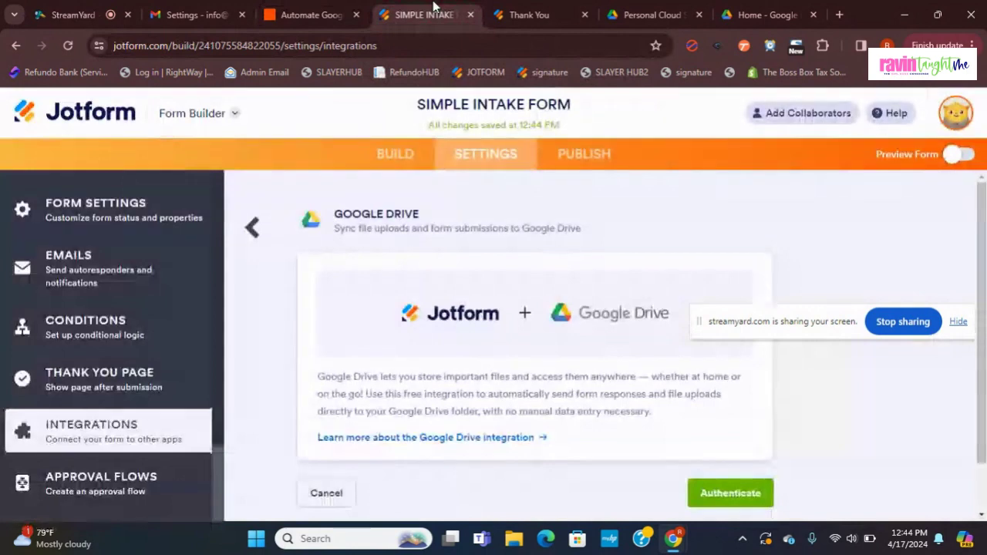
click(526, 9)
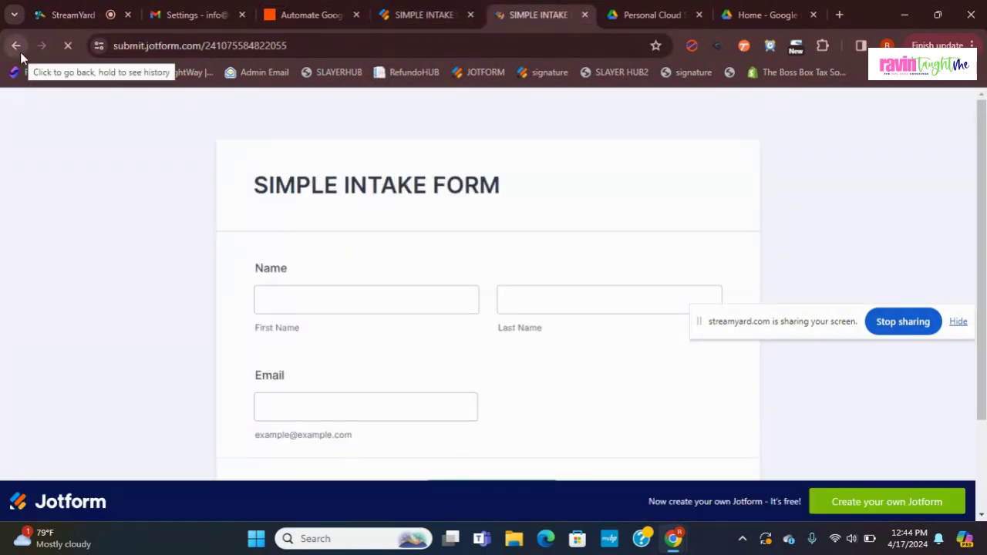
drag(983, 157, 984, 182)
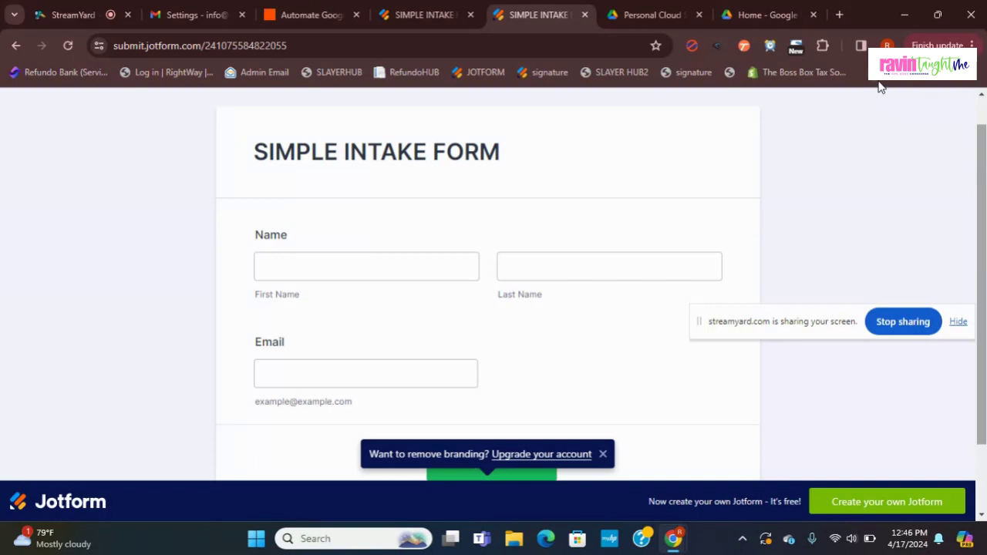
Step: Enter a test client's first name, last name and email address, then submit the form
click(377, 262)
text(Ravin)
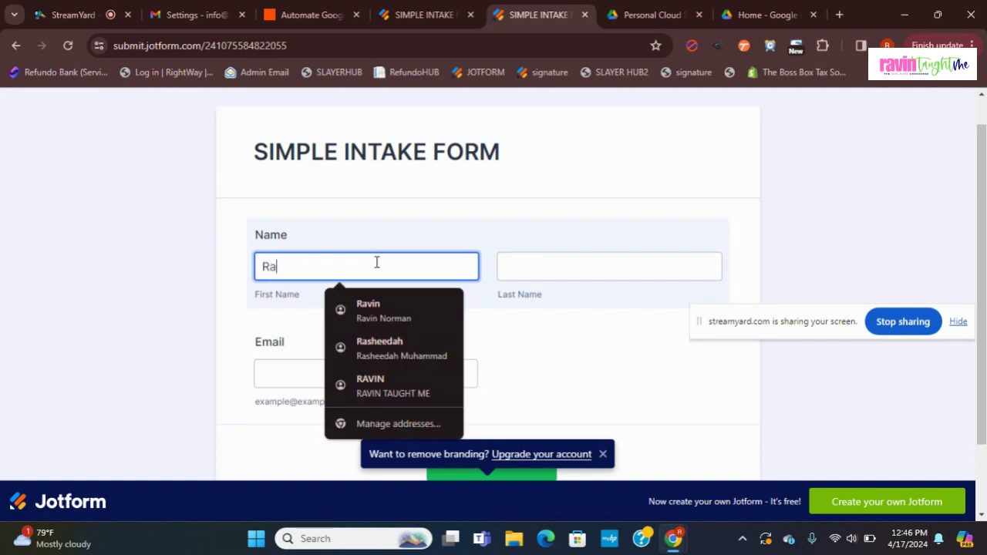
key(Tab)
text(Norman)
key(Tab)
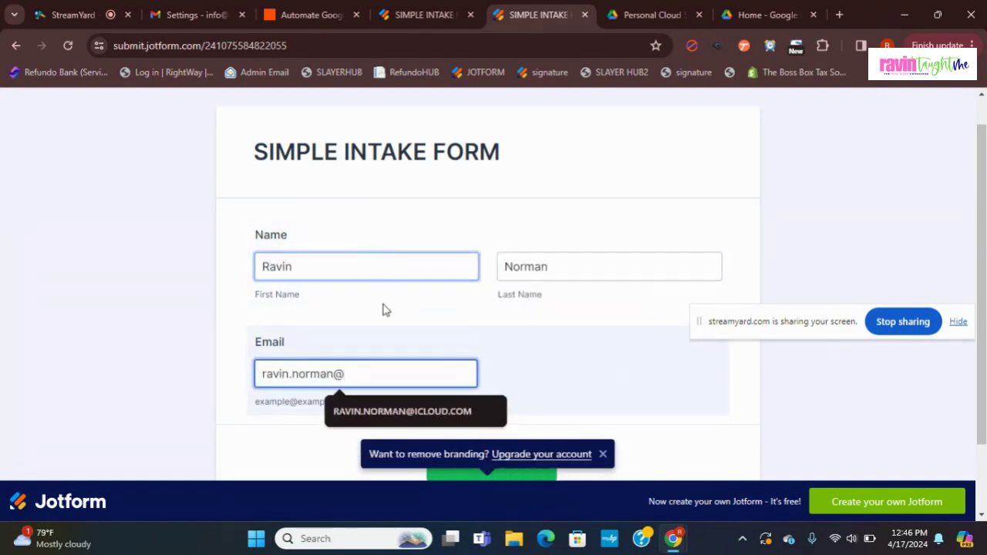
click(401, 411)
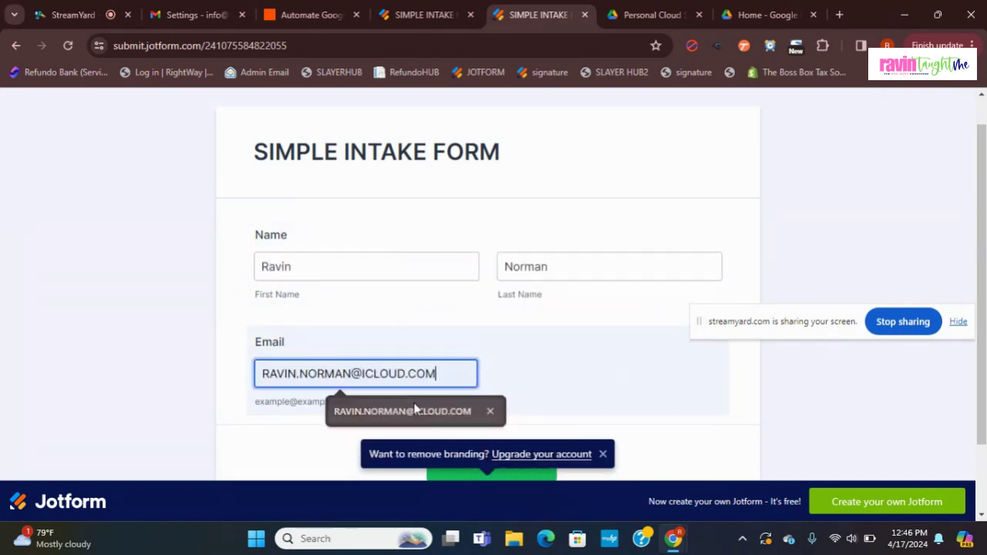
scroll(787, 364, down, 1)
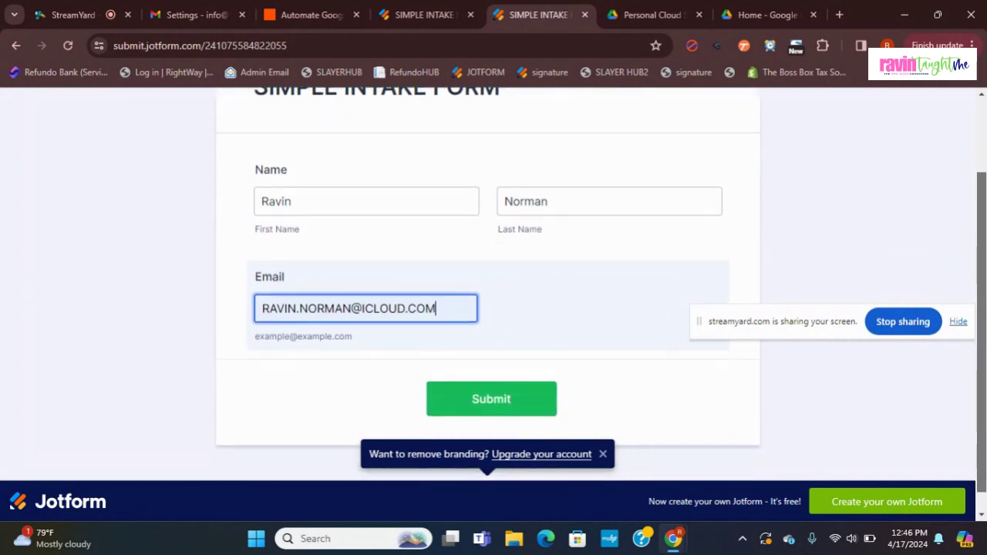
click(539, 401)
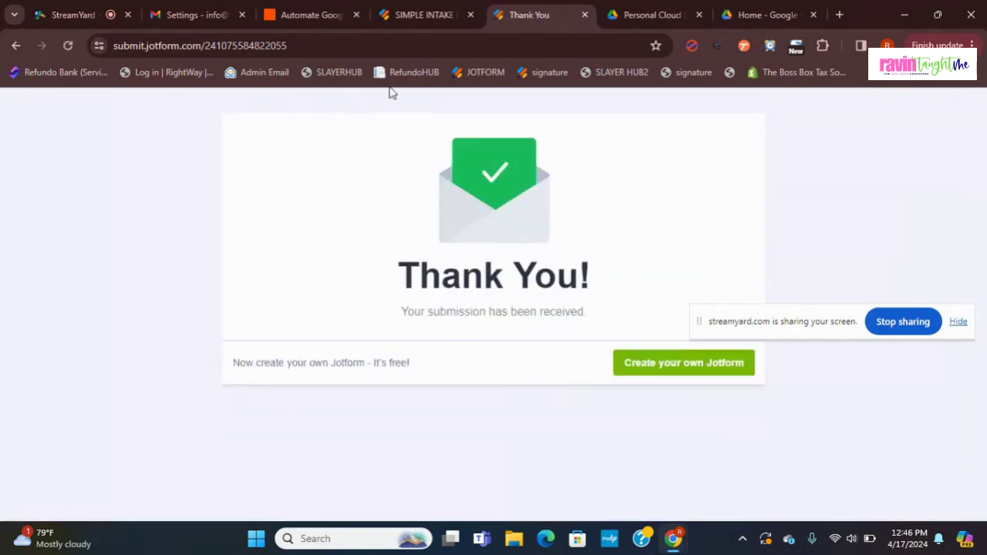
Step: Go back to the SIMPLE INTAKE FORM builder's Google Drive settings and close the Thank You tab
click(408, 17)
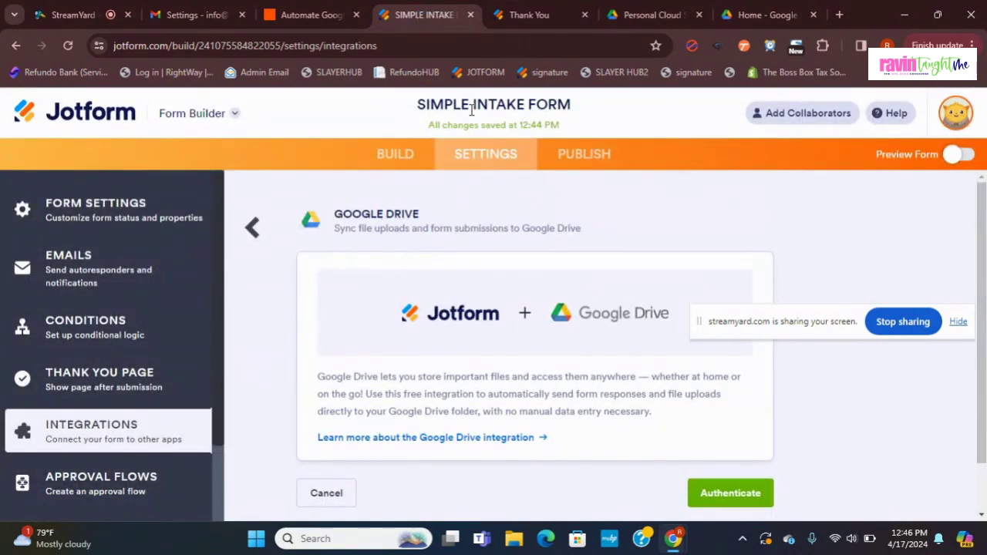
click(585, 16)
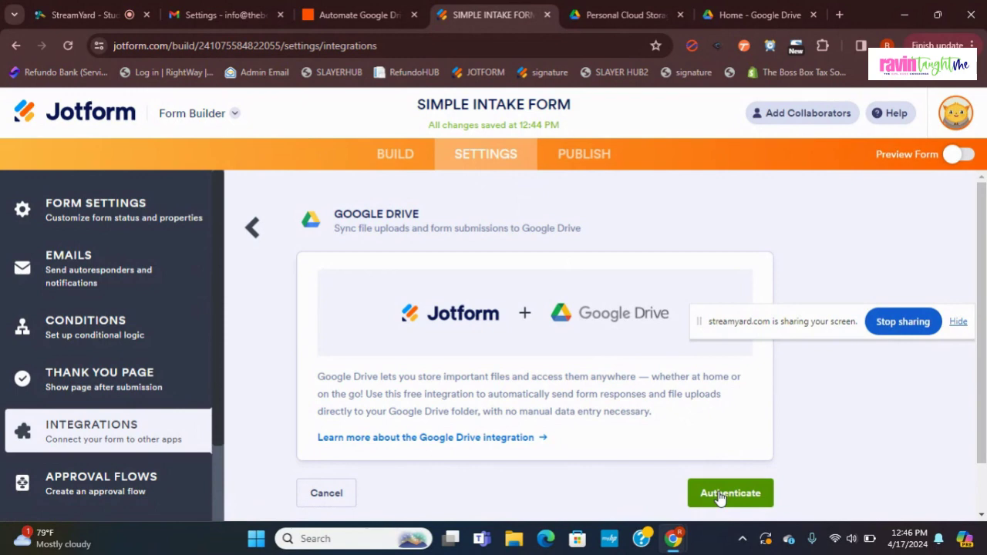
Step: Authenticate the Drive integration with the business Google account and allow Jotform access to Google Drive
click(719, 498)
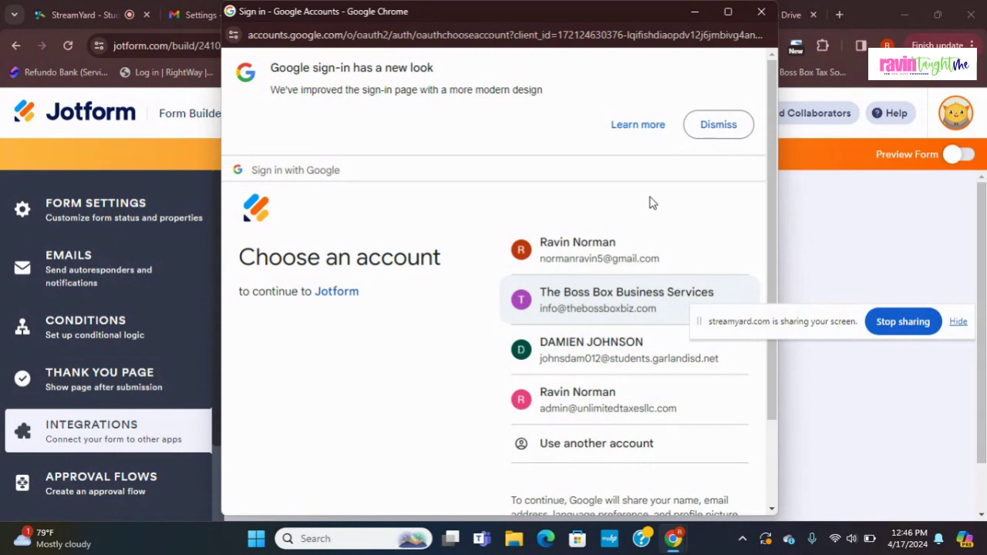
click(635, 298)
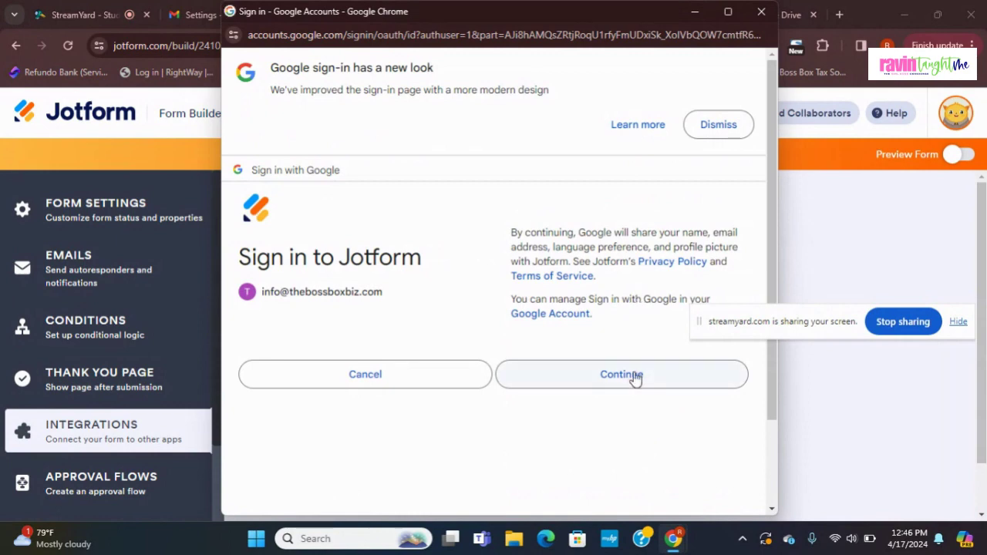
click(635, 376)
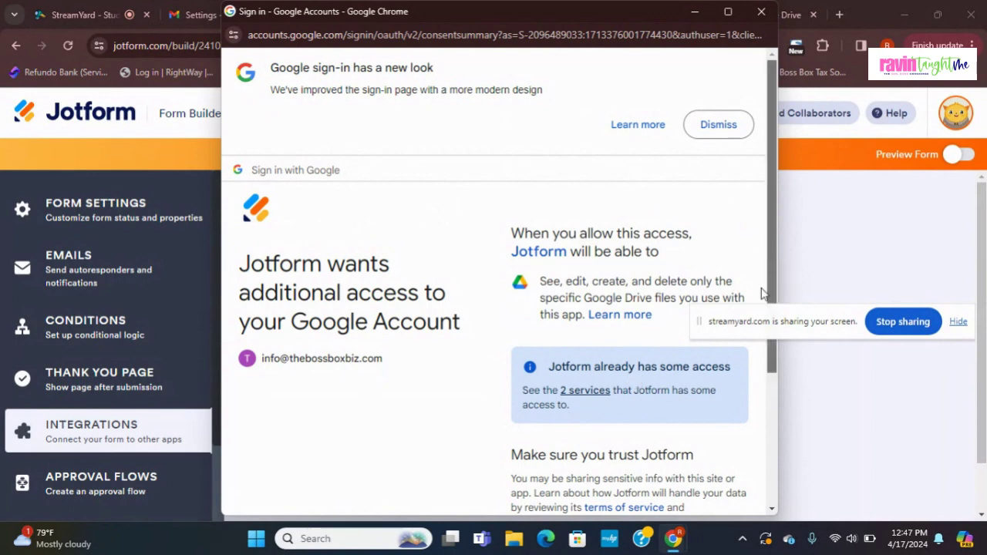
drag(770, 288, 740, 423)
click(700, 430)
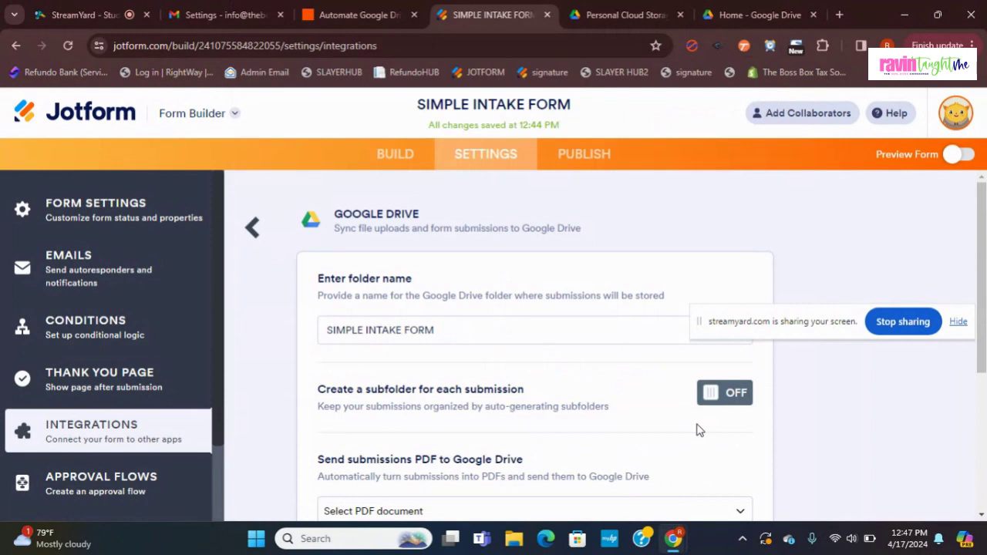
Step: Replace the Drive folder name SIMPLE INTAKE FORM with '2024/2025 CLIENT INTAKES'
scroll(983, 297, down, 2)
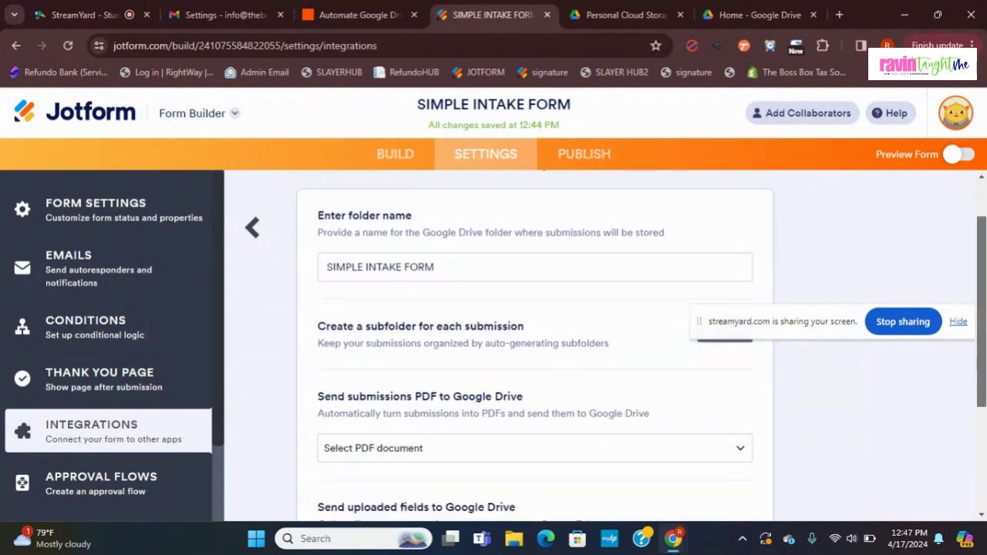
scroll(983, 297, up, 1)
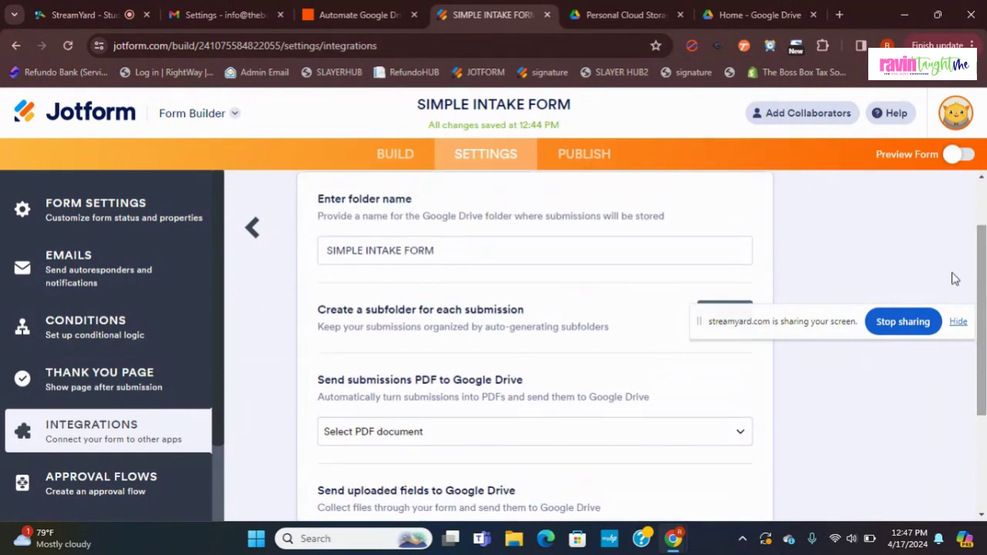
drag(702, 324, 712, 442)
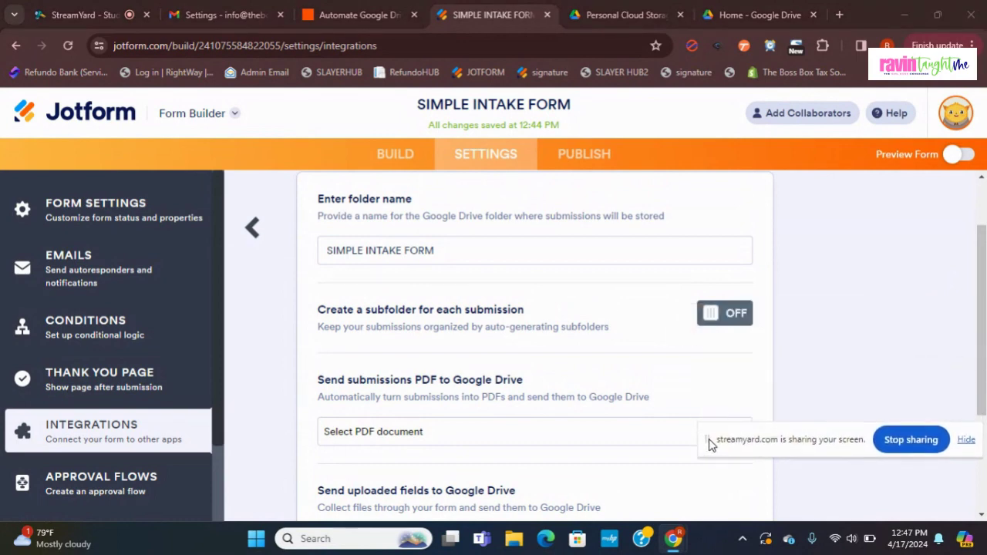
triple_click(404, 242)
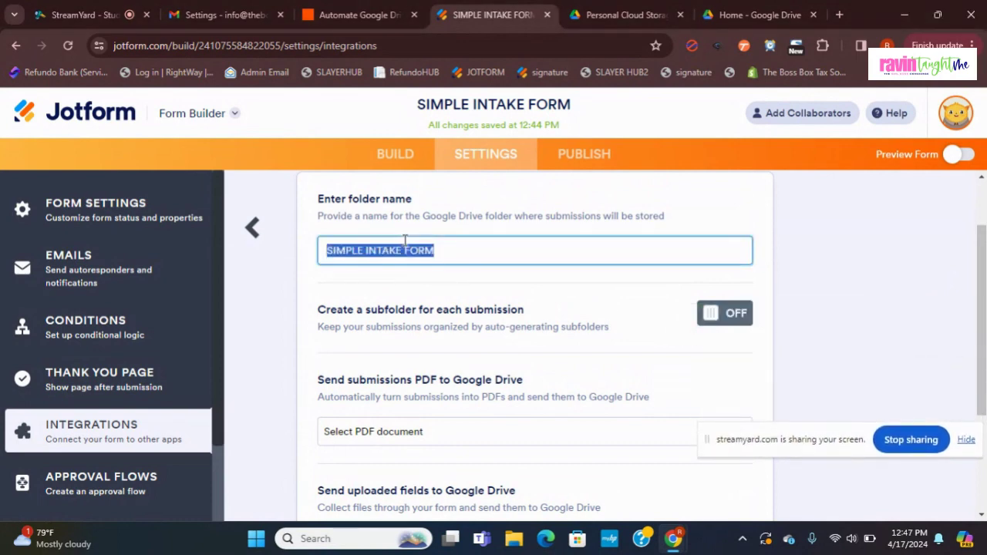
text(2024)
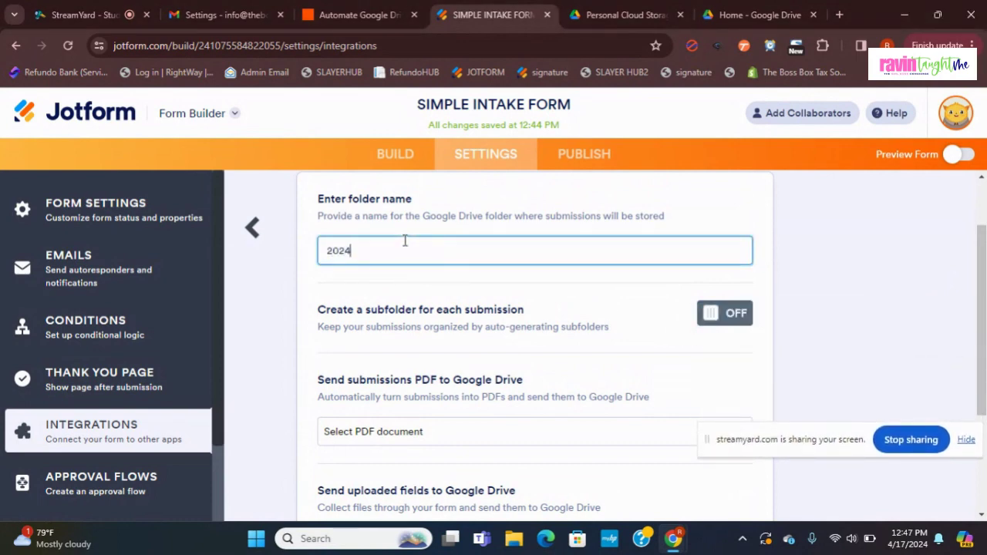
text(/2025 CLIENT INTAKE)
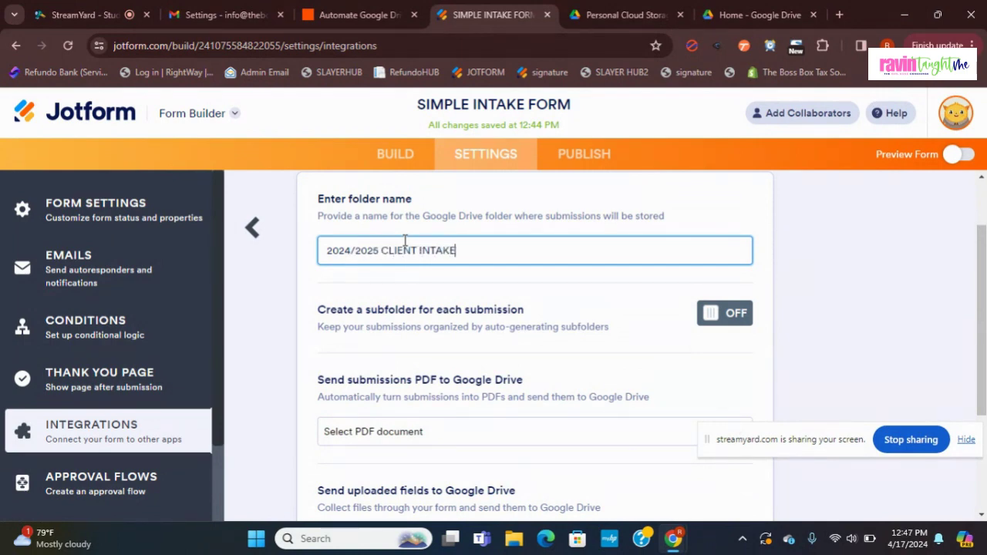
text(S)
Step: Turn on per-submission subfolders and add the Name field to the subfolder name
click(721, 322)
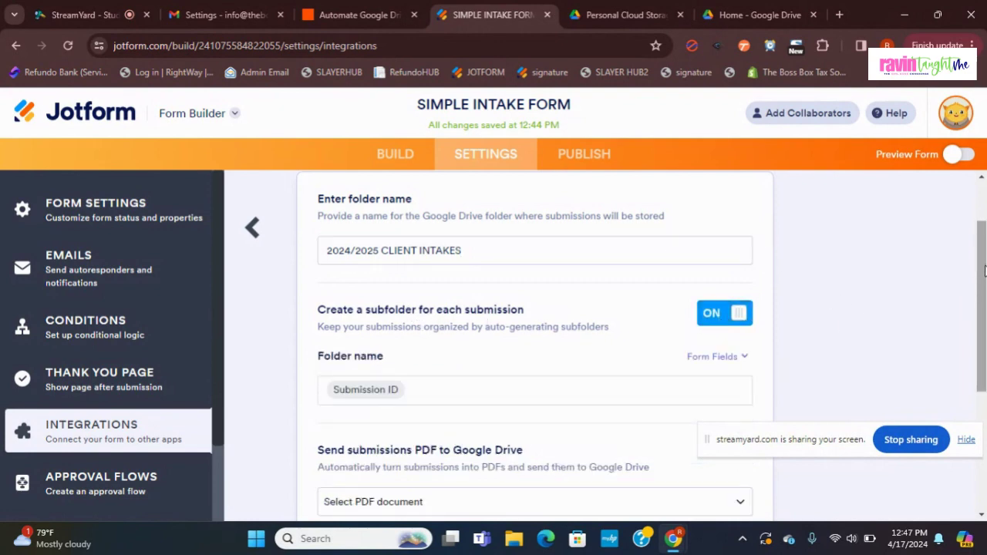
scroll(985, 268, down, 1)
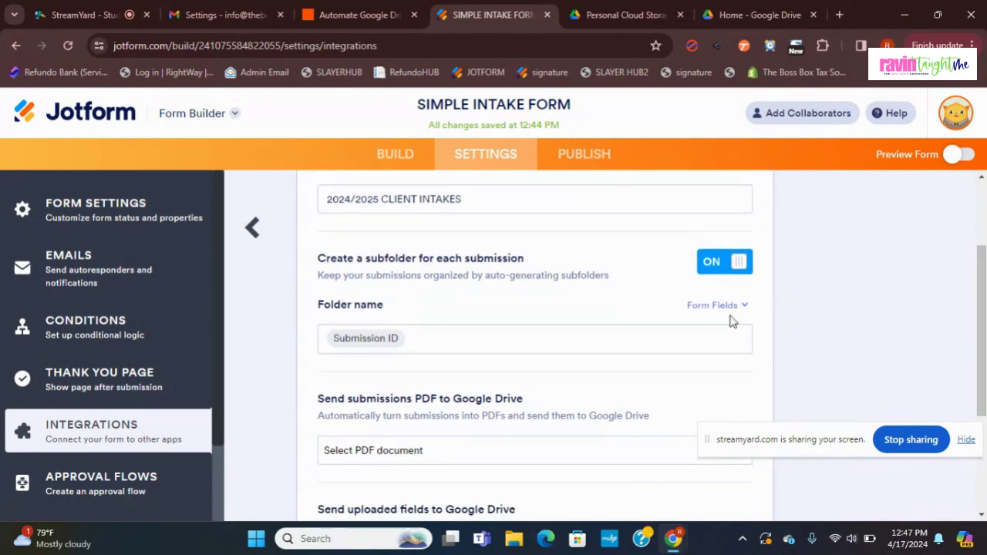
click(725, 308)
click(599, 437)
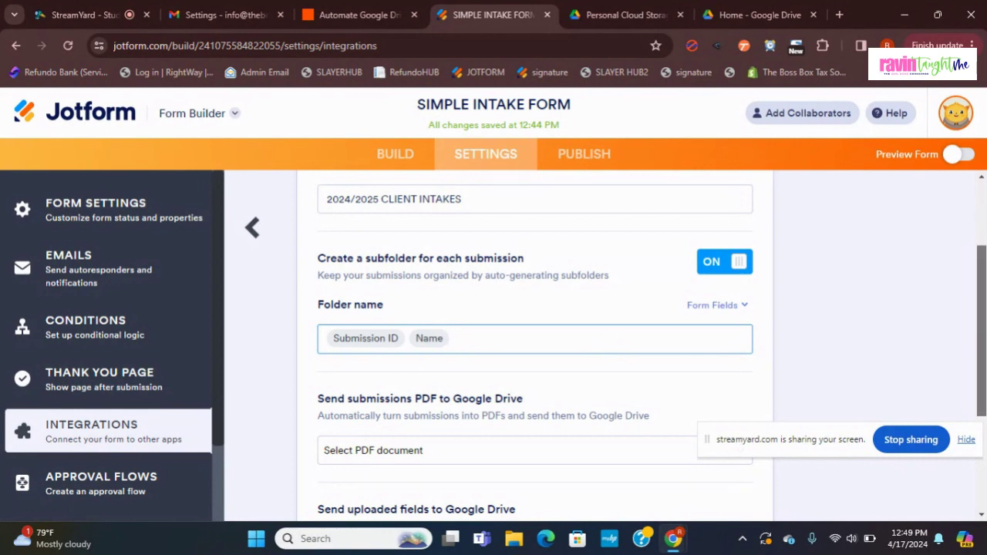
Step: Finish editing the Submission ID and Name subfolder naming
scroll(607, 345, down, 2)
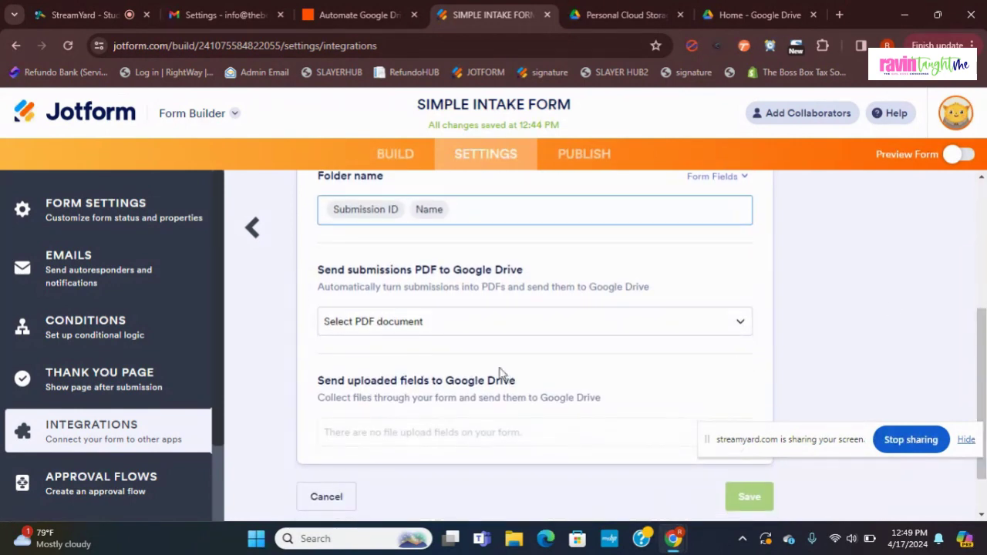
scroll(979, 394, down, 1)
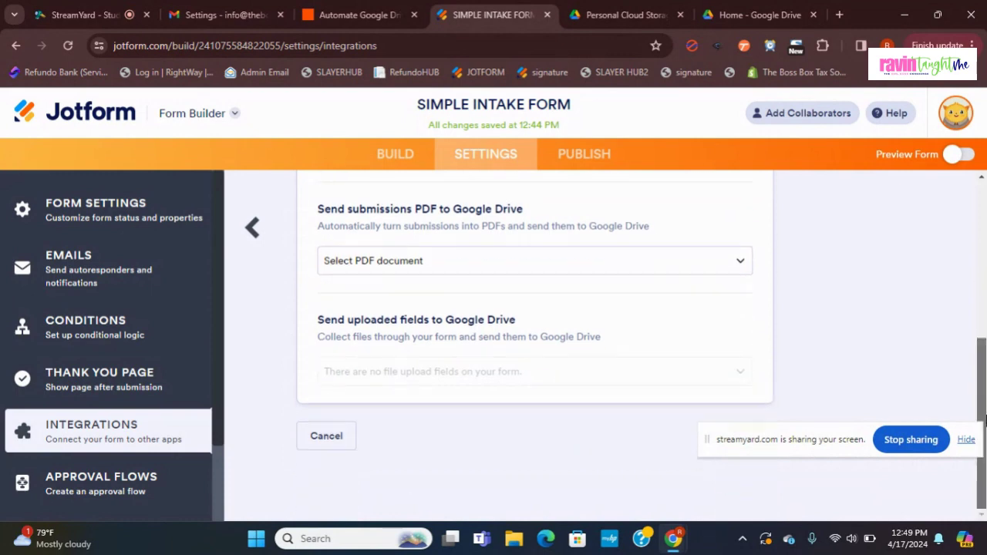
scroll(984, 397, up, 1)
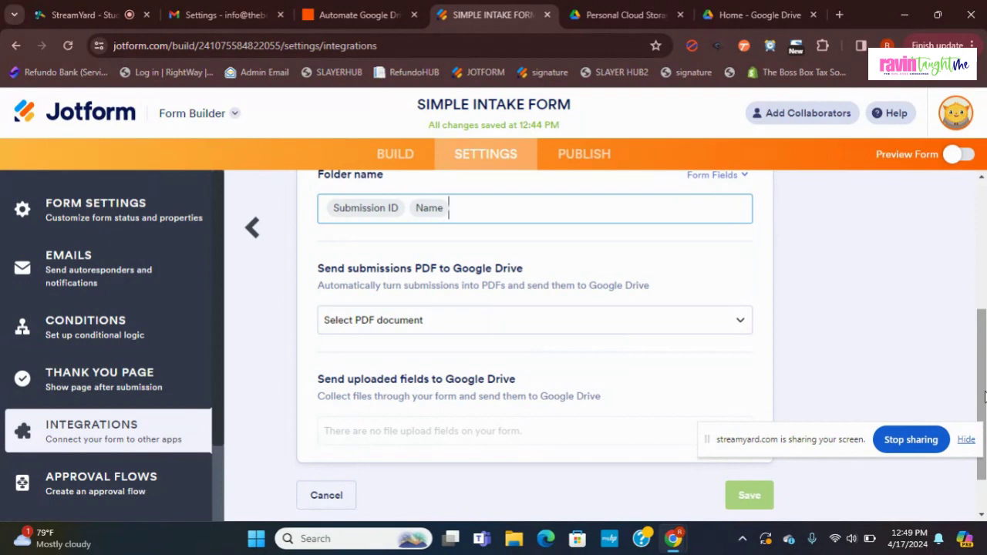
click(772, 343)
Step: Send submissions as the Default PDF document and save the Google Drive integration
scroll(774, 343, up, 1)
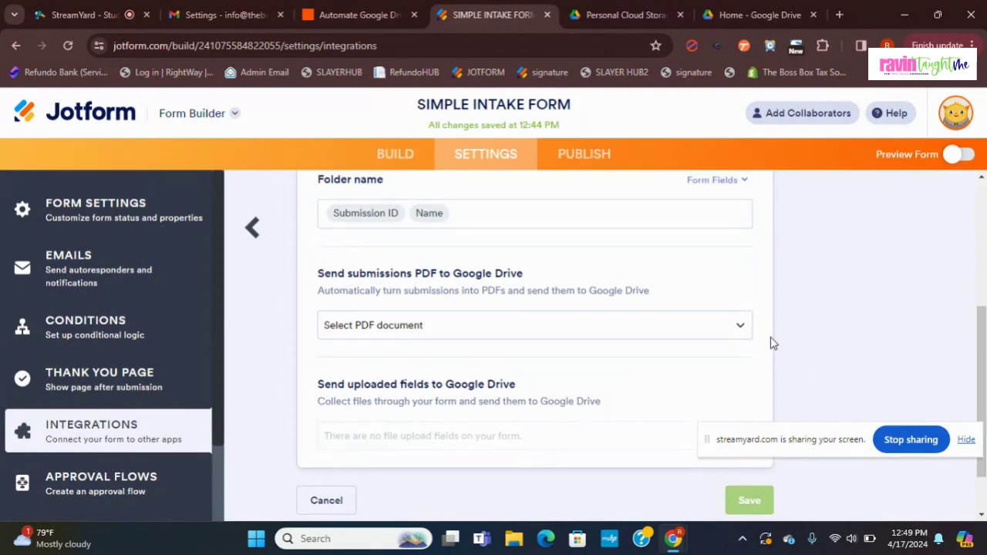
scroll(744, 457, up, 3)
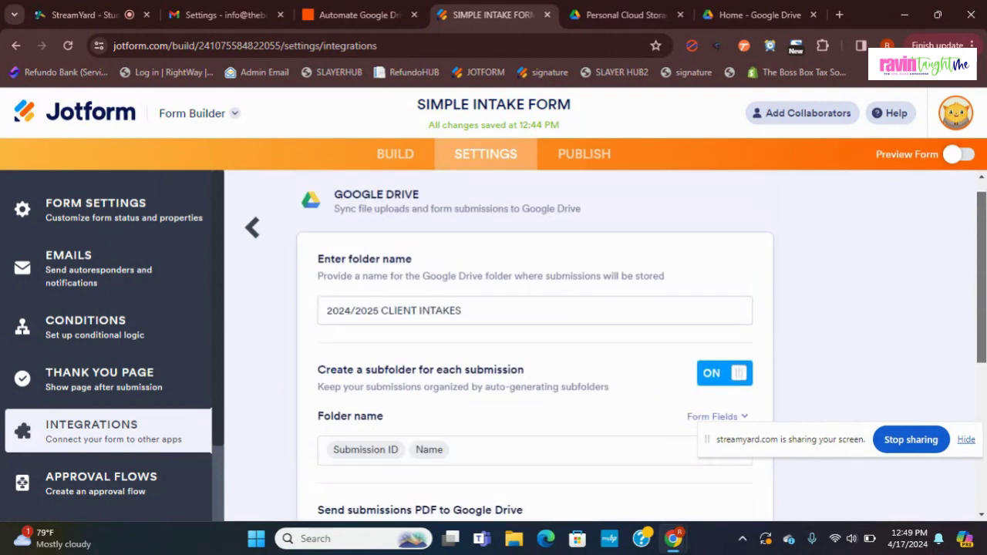
scroll(744, 457, down, 4)
scroll(745, 458, up, 1)
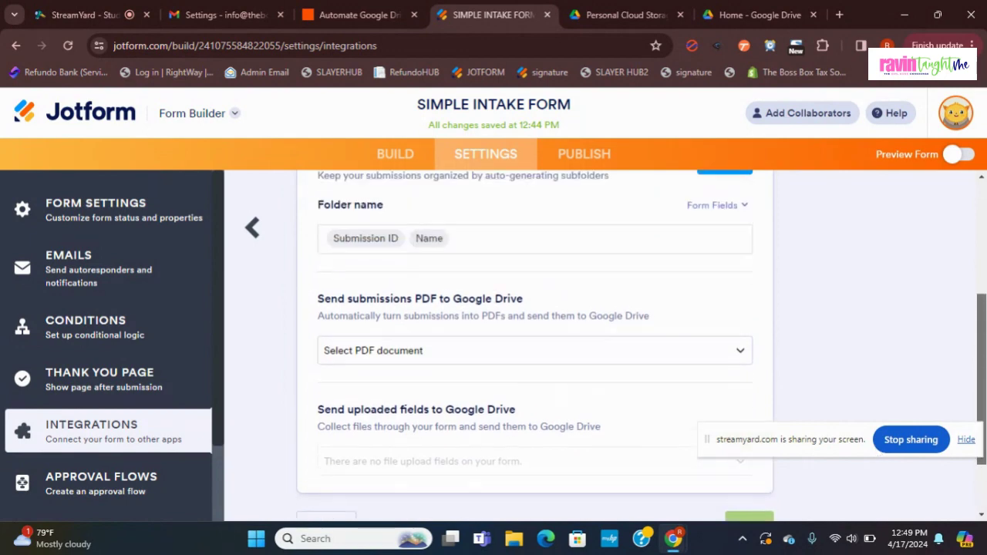
click(688, 312)
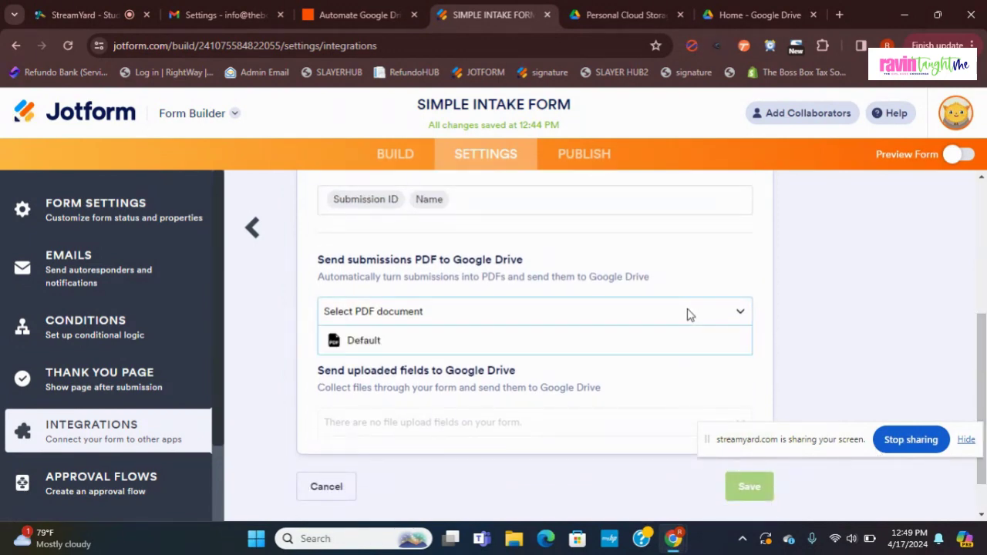
click(688, 313)
click(689, 313)
click(656, 344)
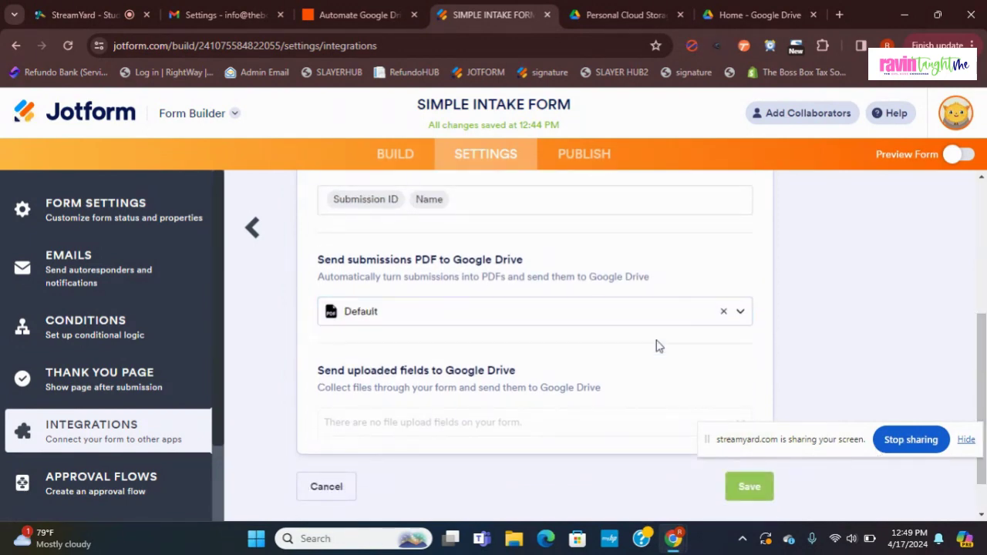
click(758, 488)
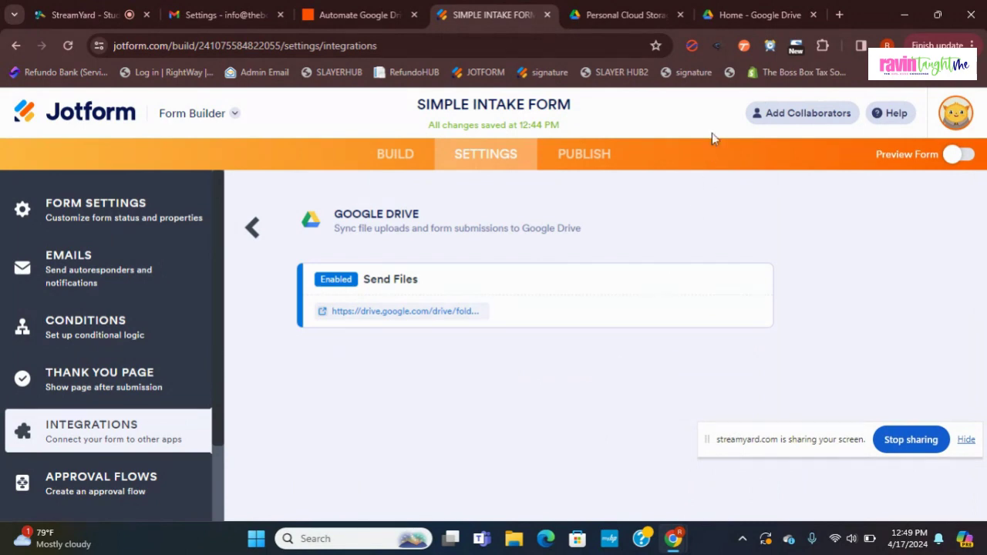
Step: Switch to Google Drive, close the duplicate Drive page and enter Drive
click(790, 6)
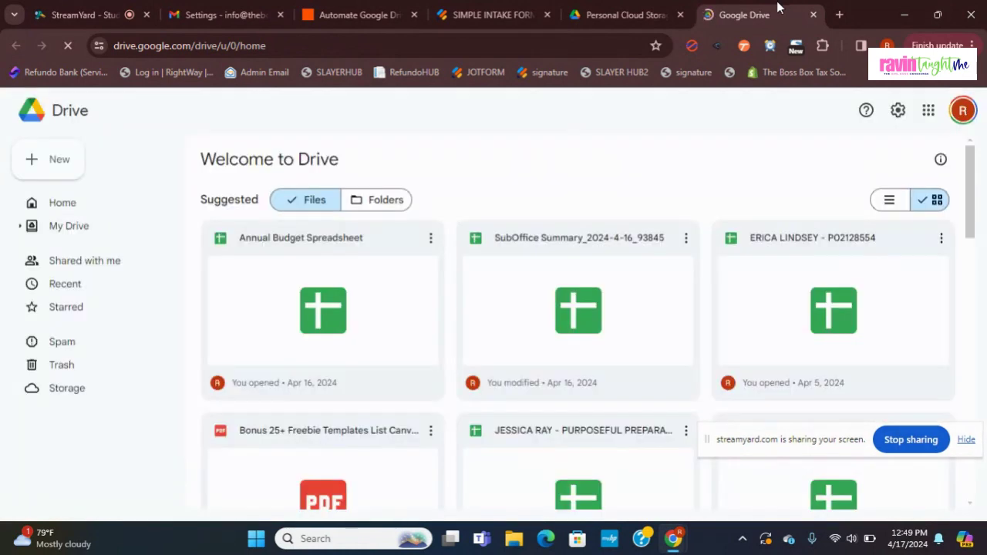
click(626, 15)
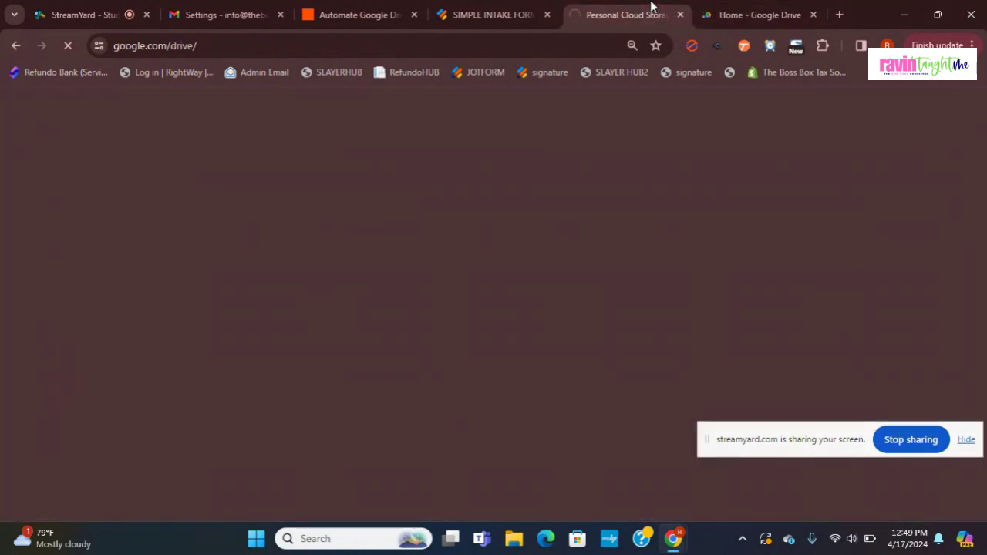
click(815, 15)
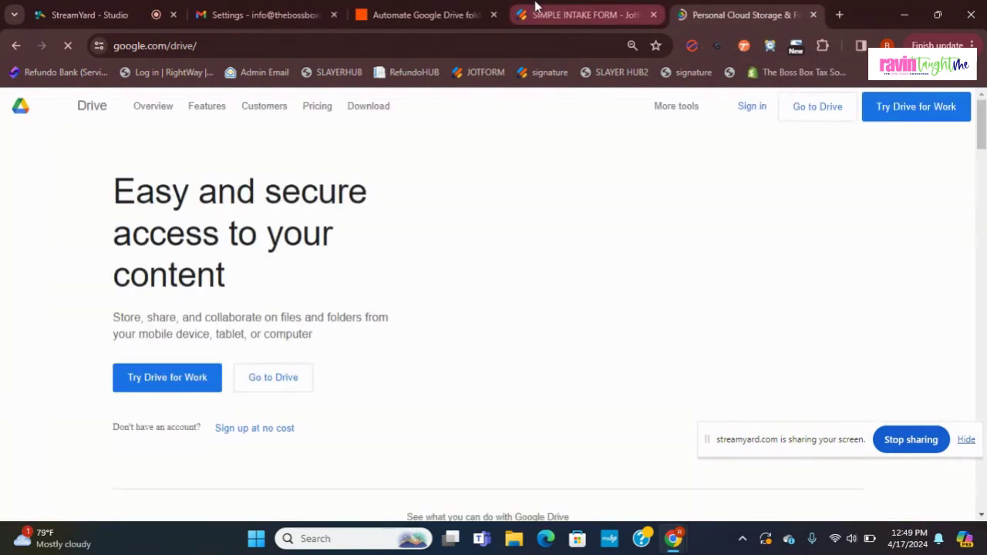
click(818, 108)
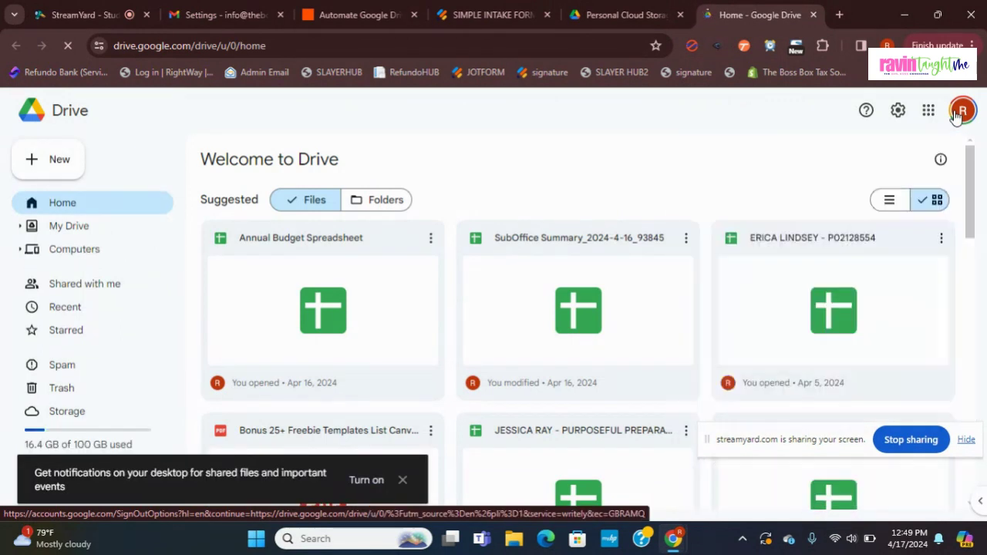
Step: Open Drive under the business account, find 2024/2025 CLIENT INTAKES among folders, then return to Jotform
click(962, 112)
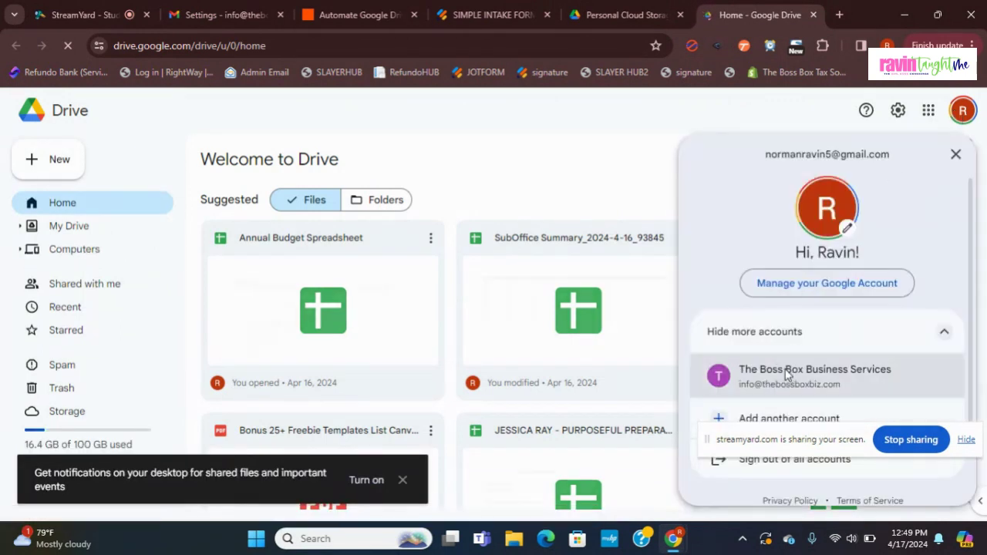
click(787, 375)
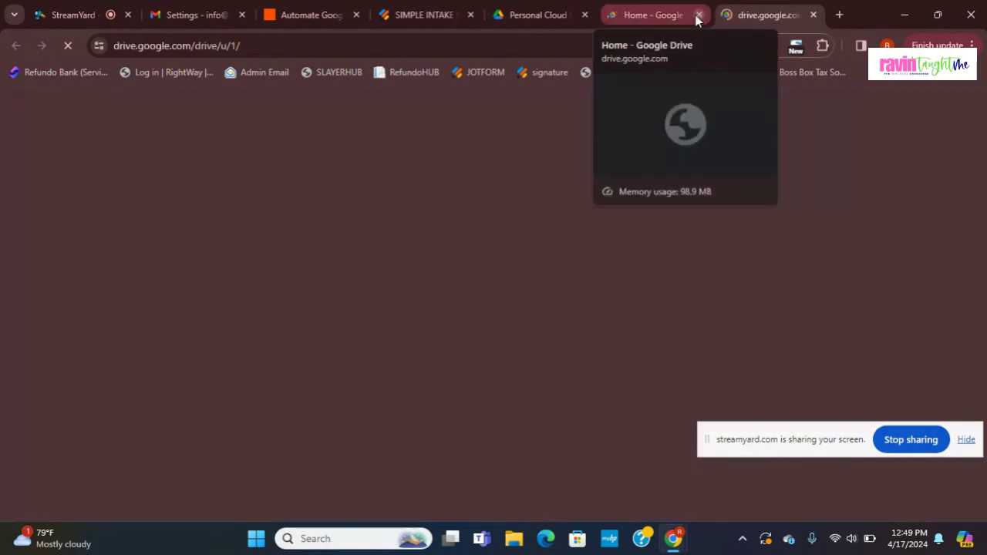
click(697, 16)
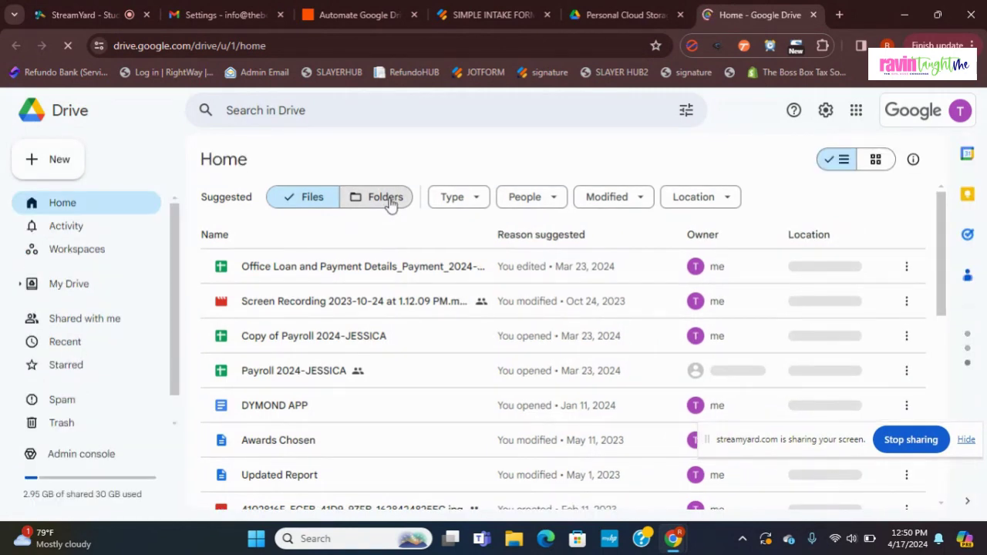
click(386, 198)
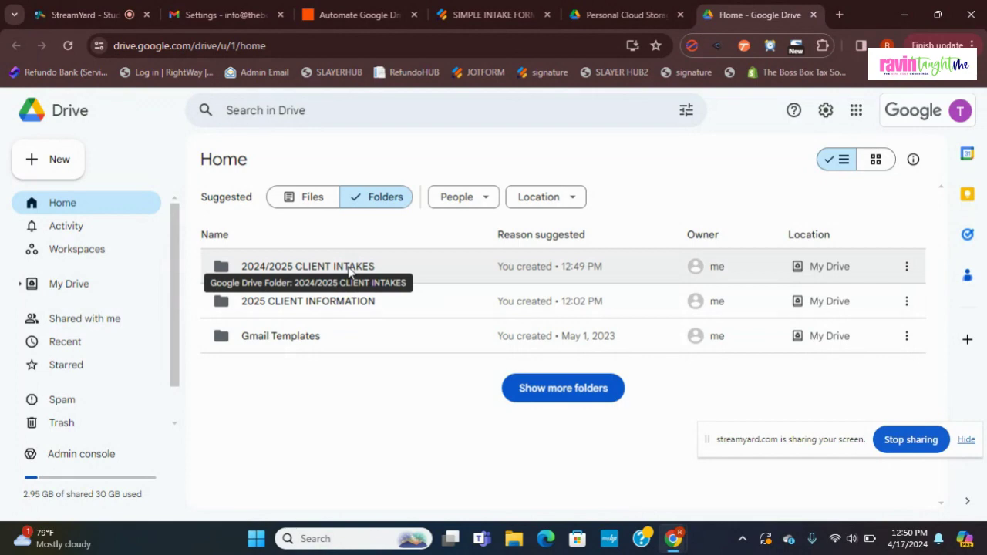
click(494, 15)
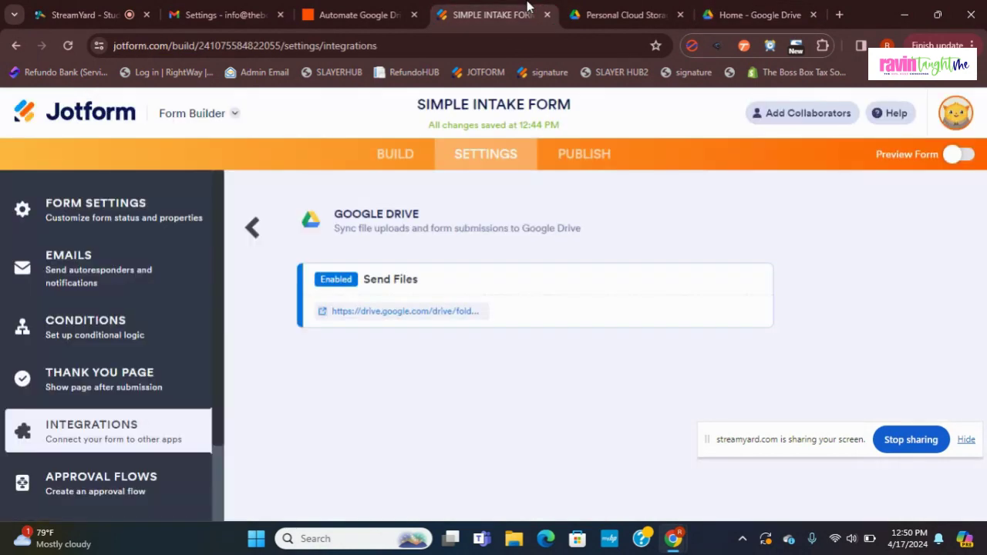
Step: Open the live SIMPLE INTAKE FORM in a new tab from the Publish options
click(567, 164)
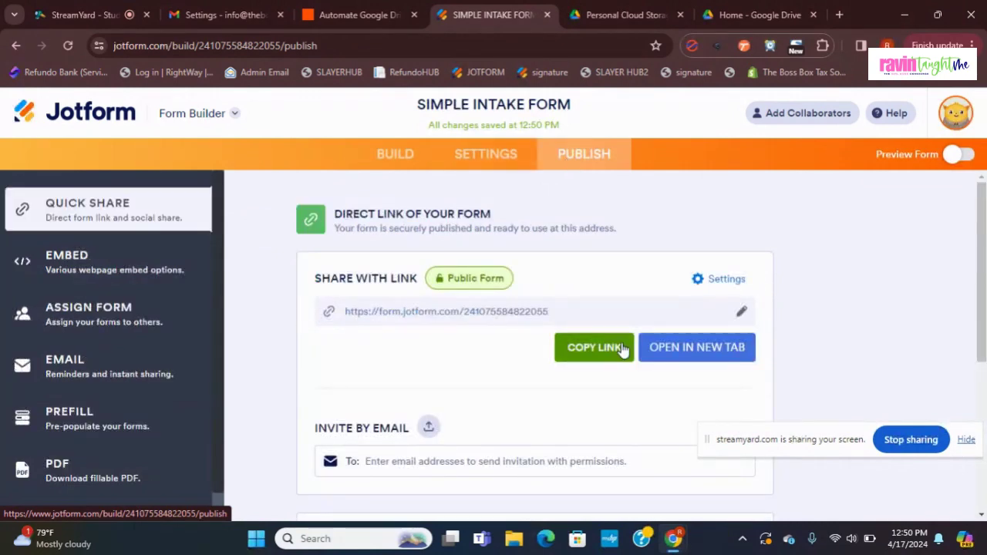
click(675, 348)
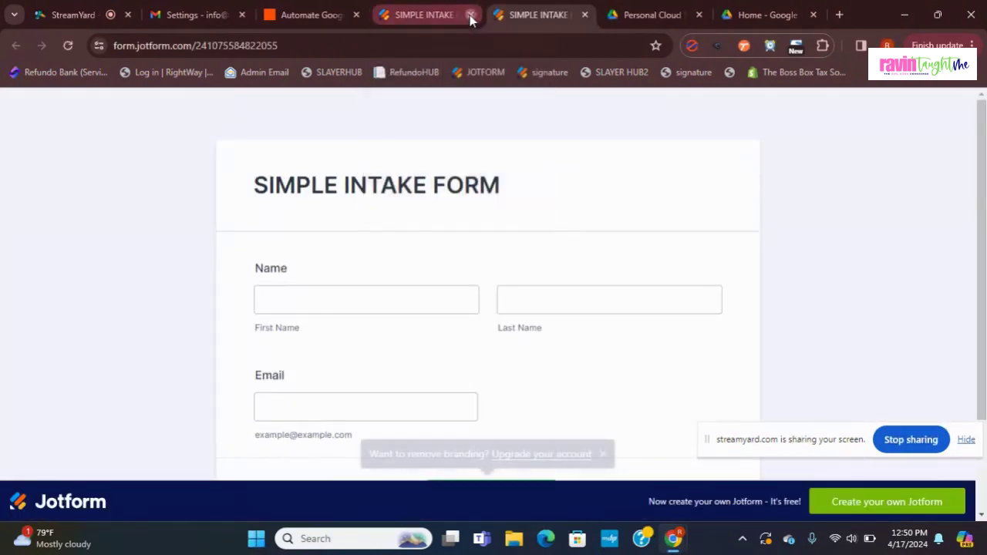
click(471, 15)
Step: Enter the test client's first name, last name and autofilled email, then submit the form
click(368, 302)
text(r)
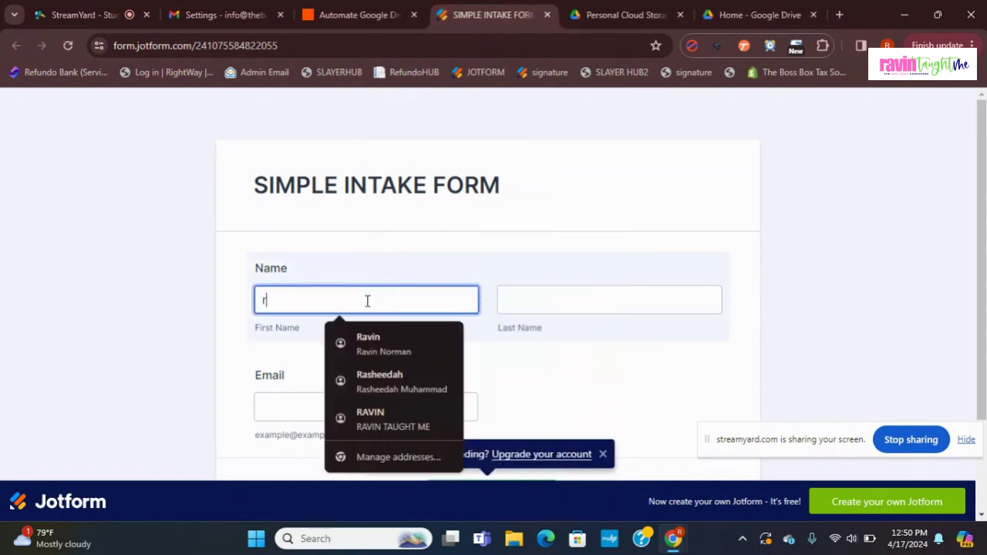
text(AVIN)
key(Tab)
text(NORMAN)
key(Tab)
text(R)
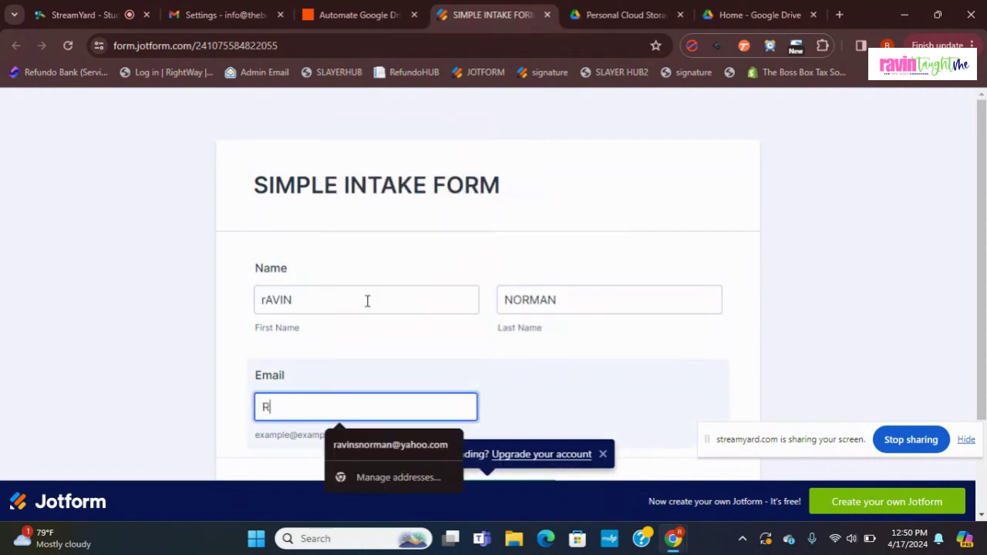
click(399, 445)
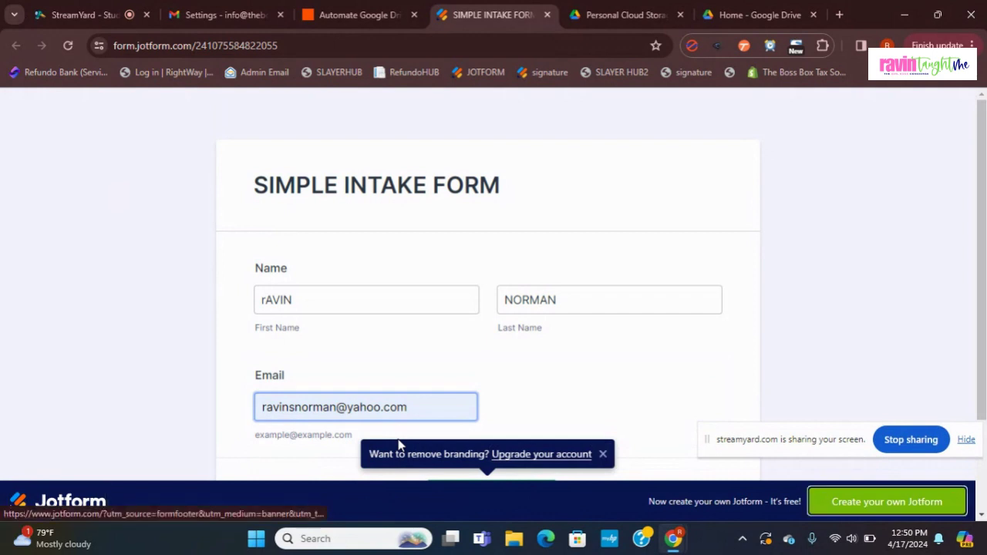
scroll(609, 409, down, 2)
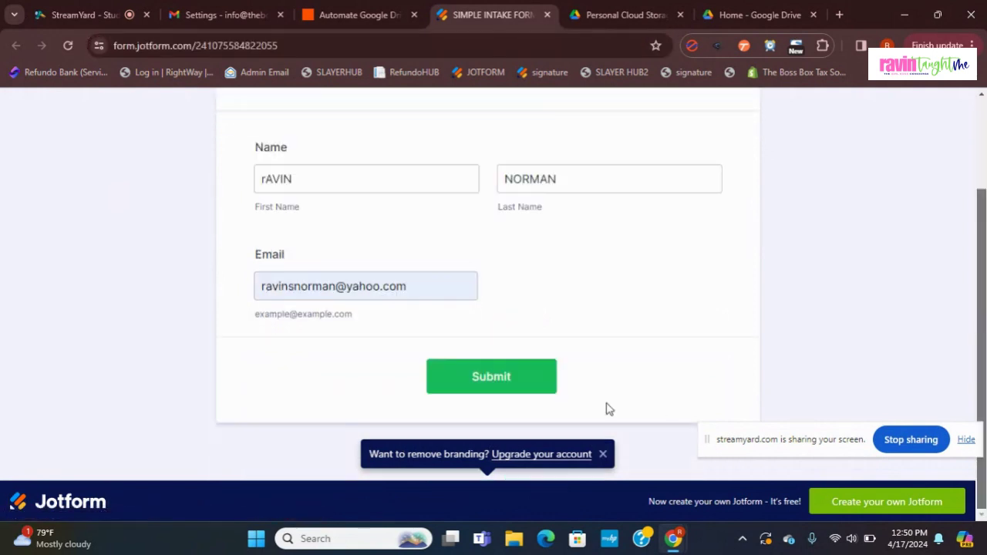
click(522, 379)
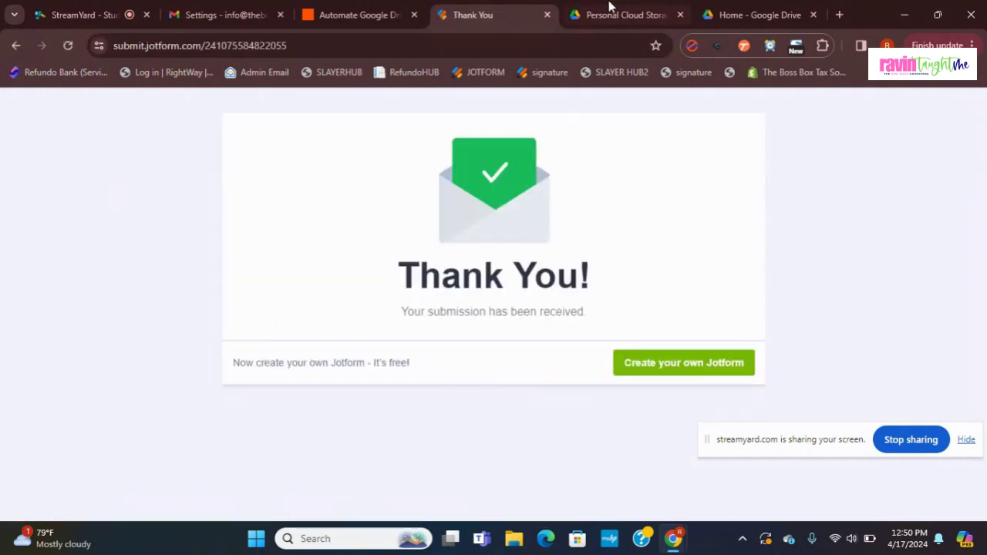
Step: Switch to Google Drive, reload it and show the folders list
click(640, 11)
click(750, 14)
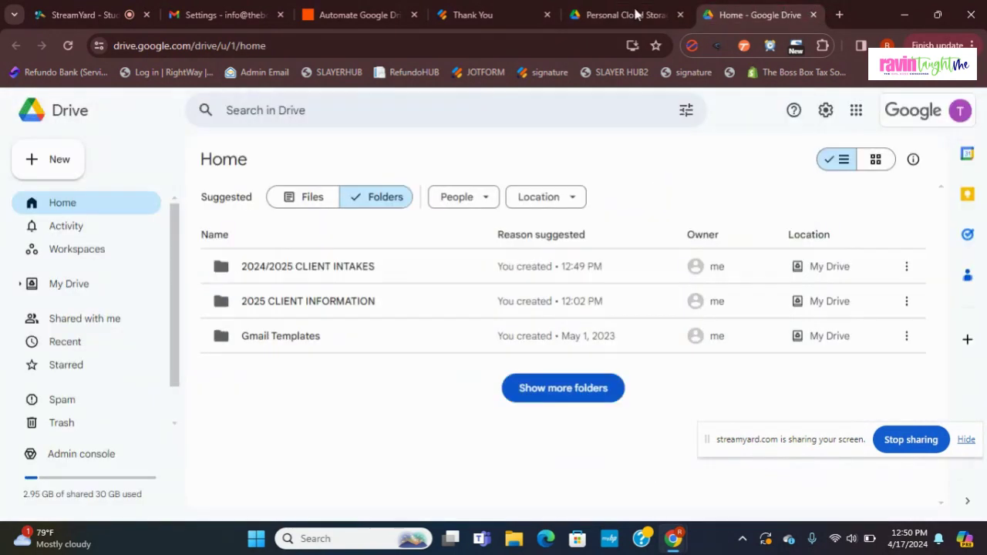
click(67, 46)
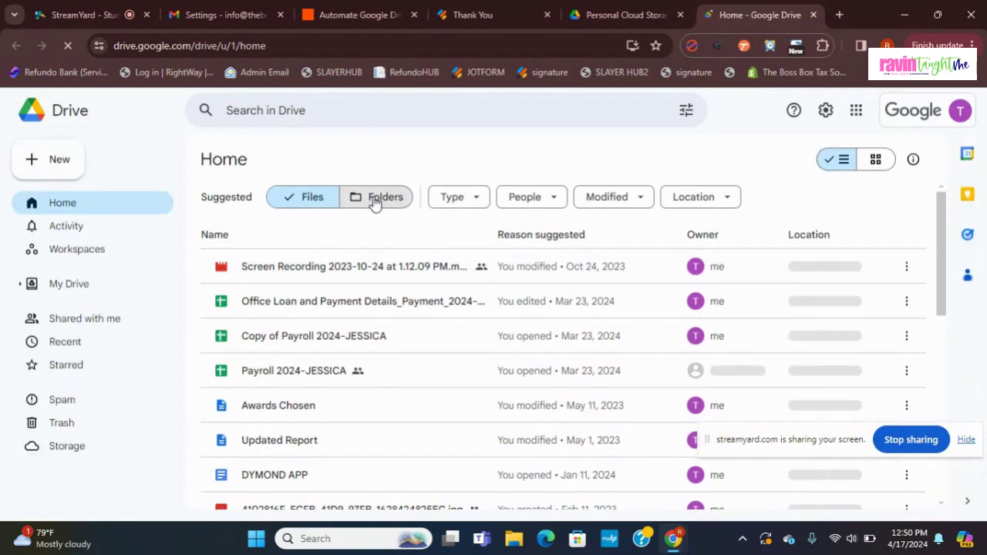
click(375, 199)
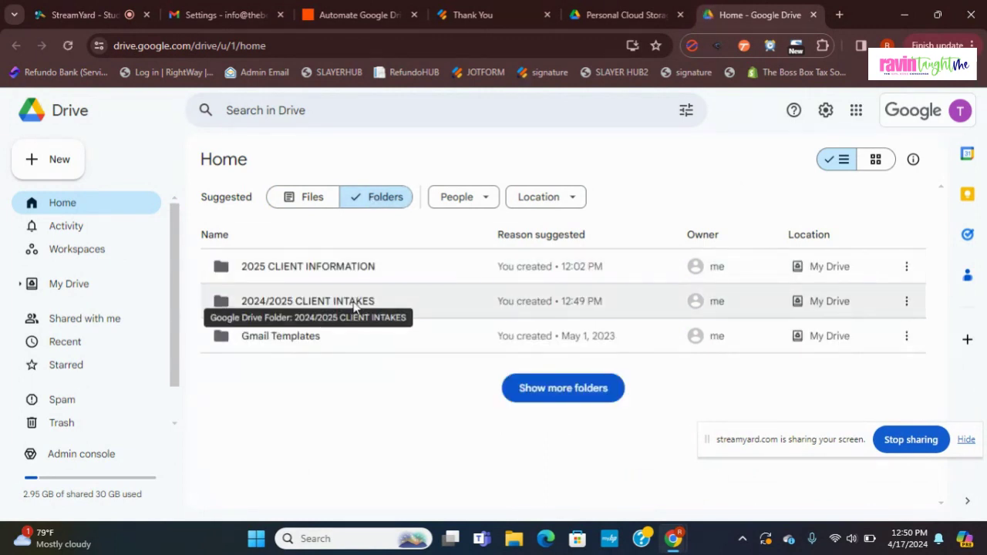
Step: Open 2024/2025 CLIENT INTAKES and the new submission subfolder, and preview its PDF
double_click(354, 303)
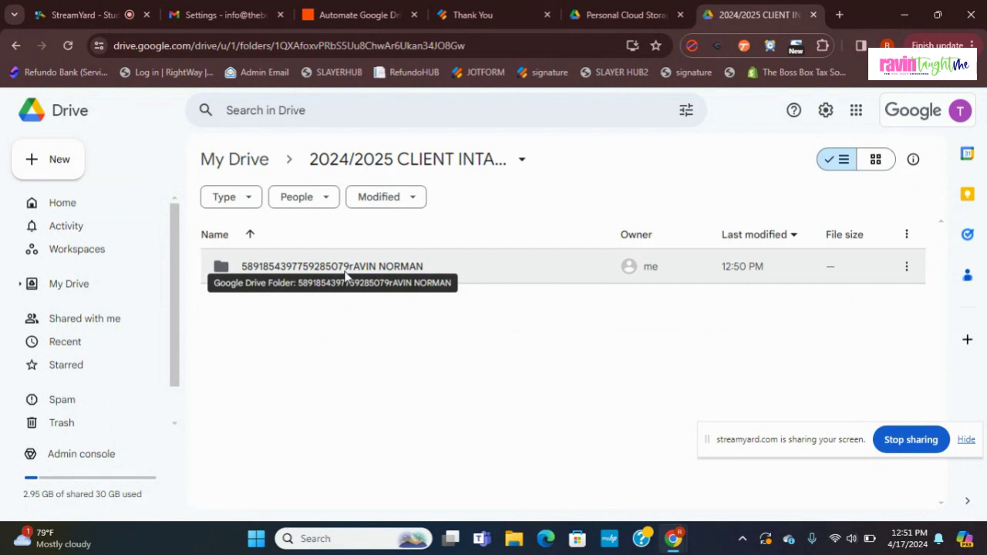
double_click(345, 274)
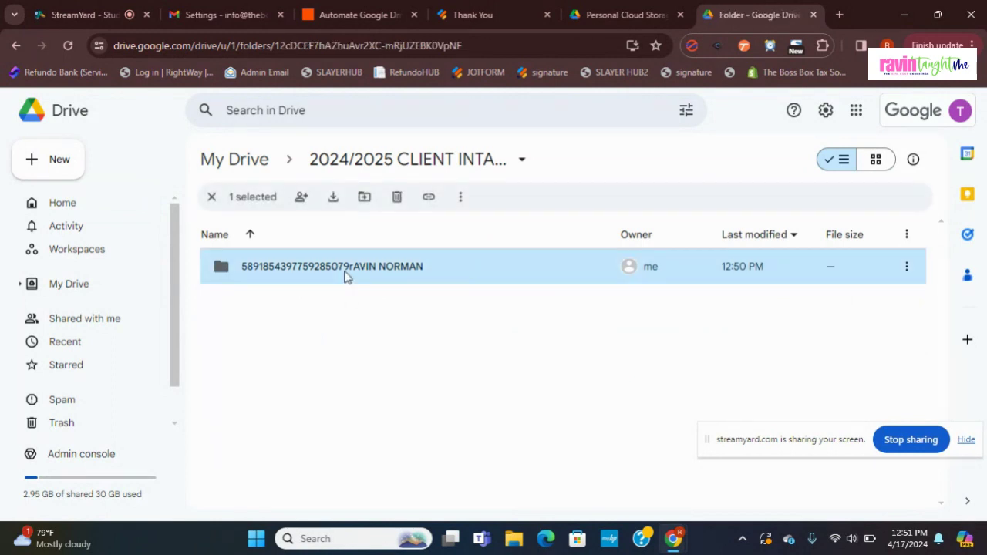
double_click(338, 273)
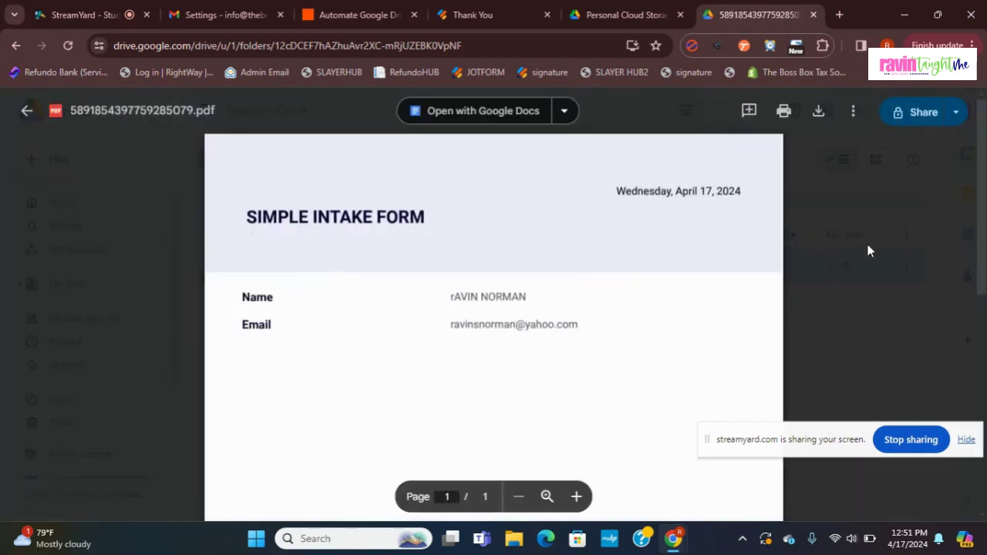
key(Escape)
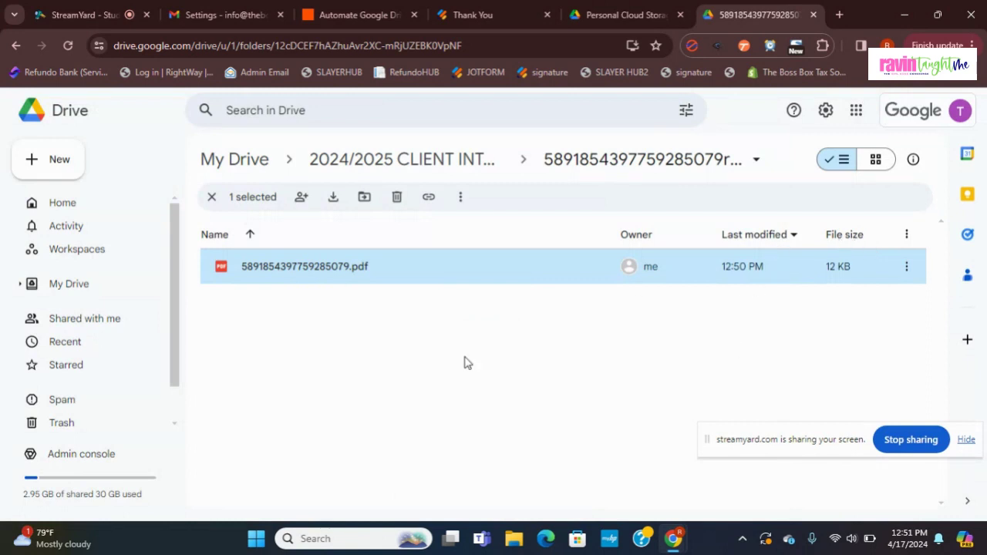
click(213, 198)
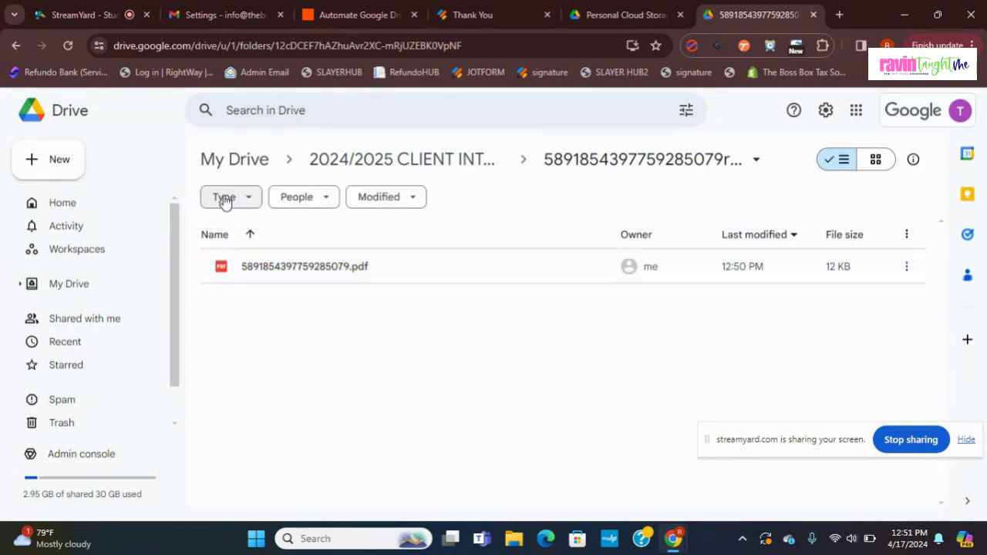
click(623, 166)
Step: Navigate back up to My Drive via the breadcrumbs and open the 2025 CLIENT INFORMATION folder
click(477, 160)
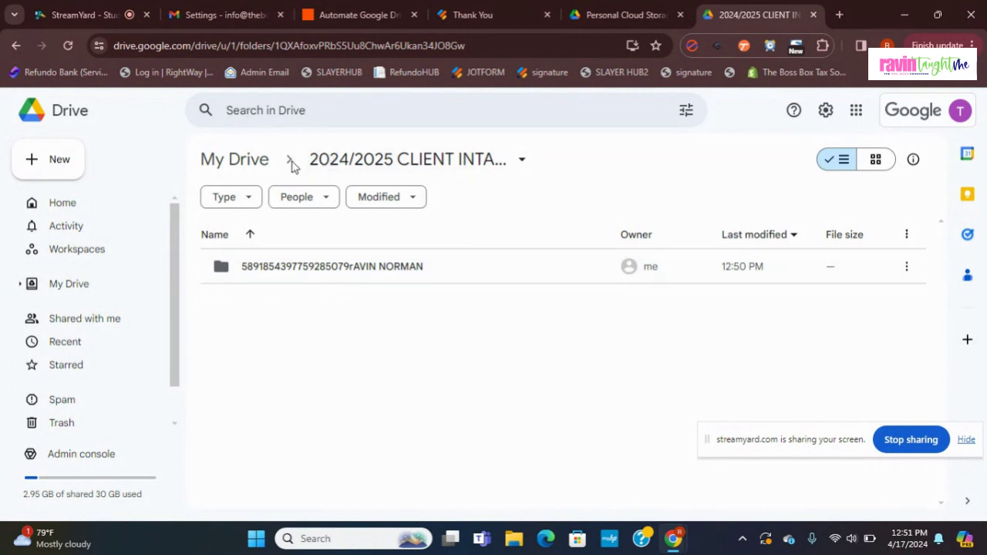
click(366, 168)
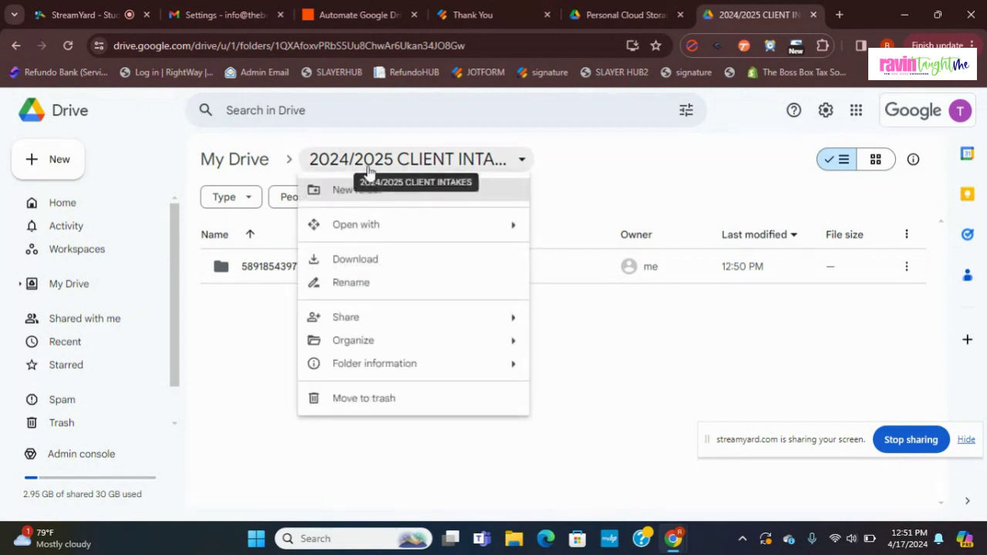
click(17, 46)
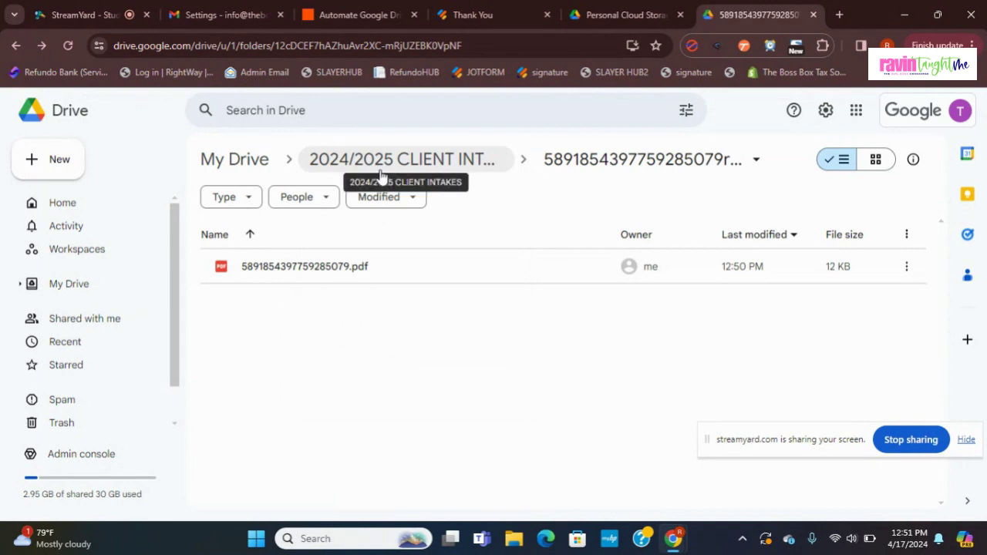
click(373, 171)
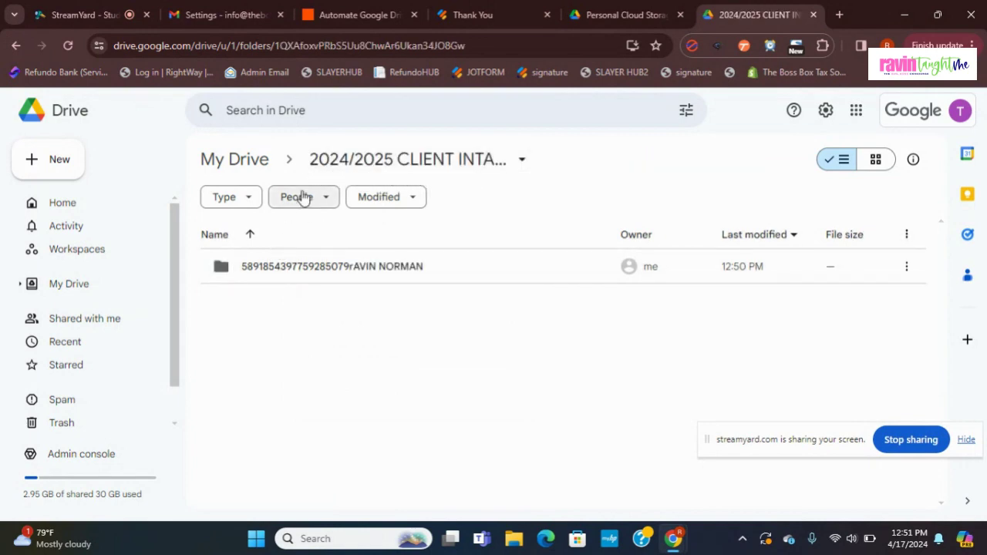
click(260, 159)
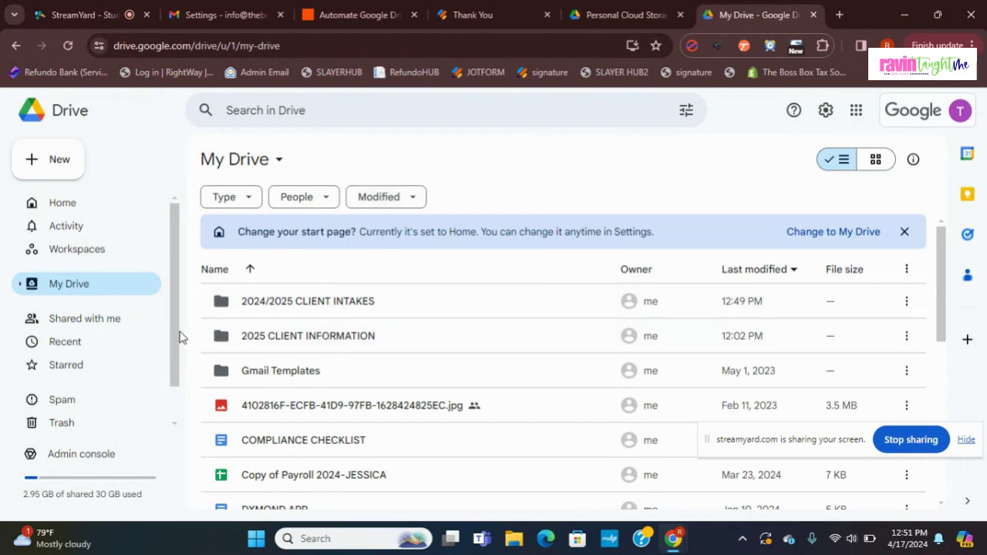
scroll(146, 306, down, 1)
scroll(146, 242, up, 1)
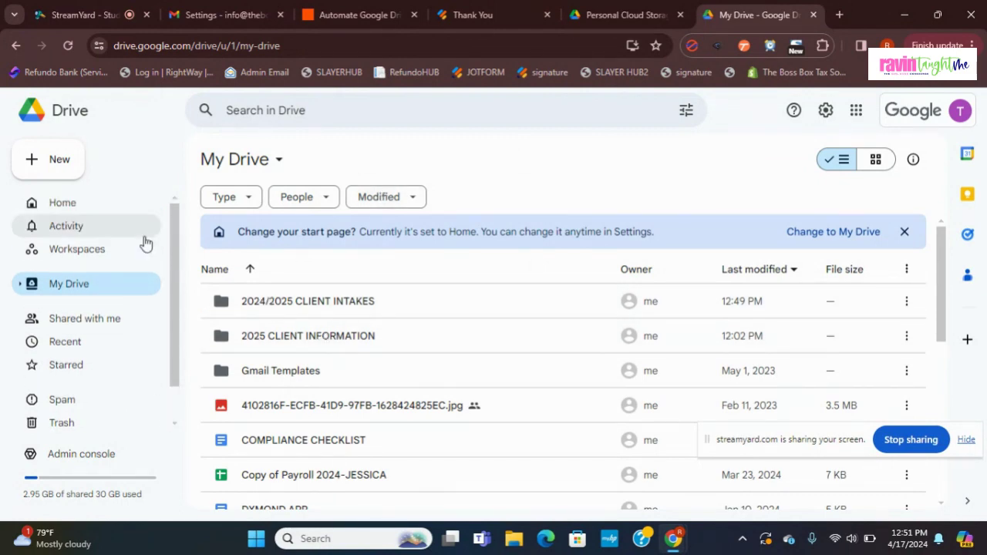
double_click(320, 333)
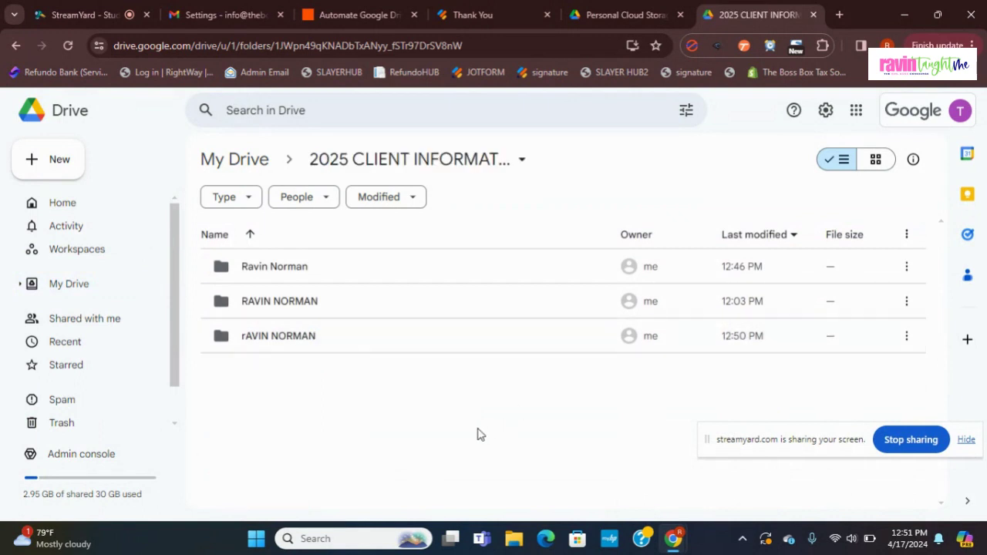
Step: In Zapier, close the Google Drive Create Folder panel and show the Jotform New Submission trigger
click(368, 6)
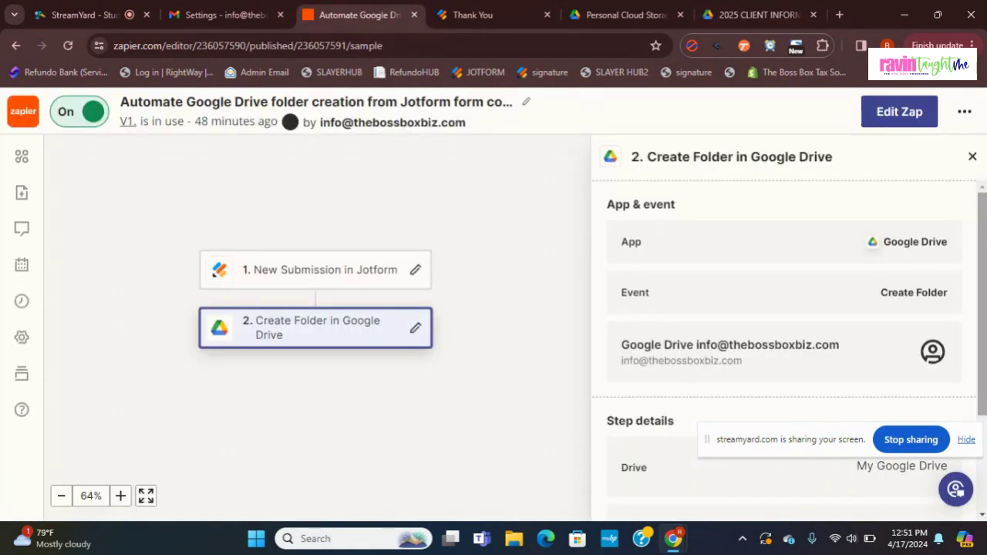
click(972, 156)
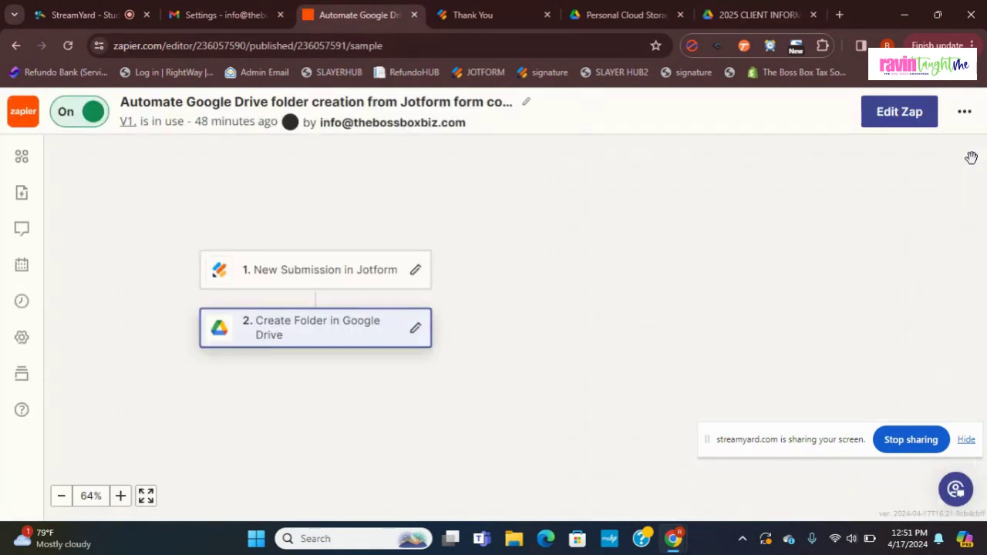
click(338, 269)
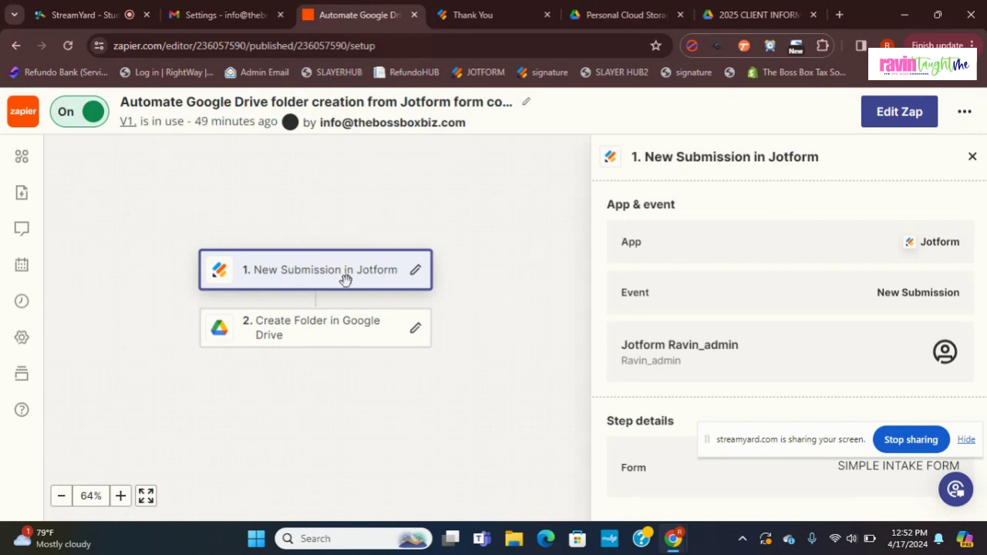
Step: Open the zap as a draft and keep New Submission as the Jotform trigger event
double_click(929, 242)
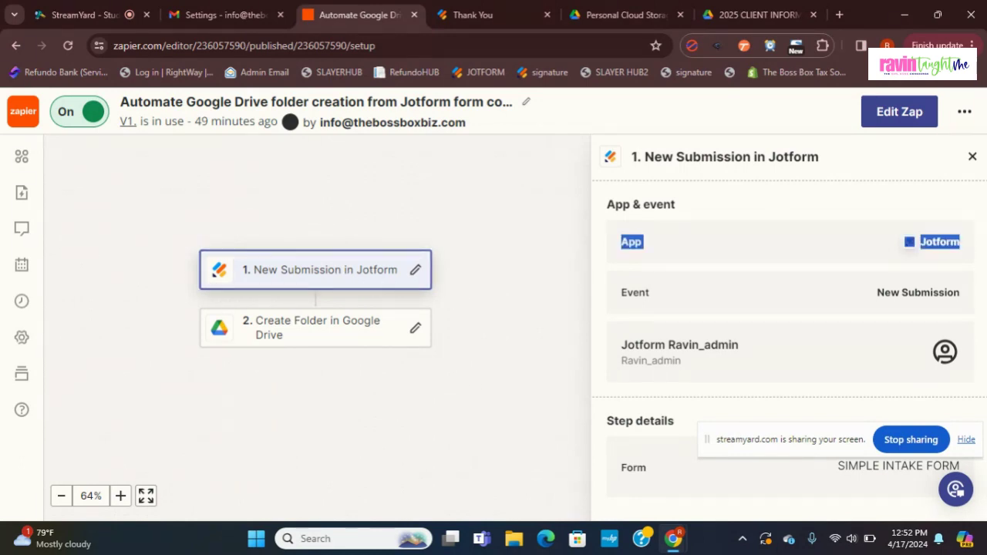
click(904, 115)
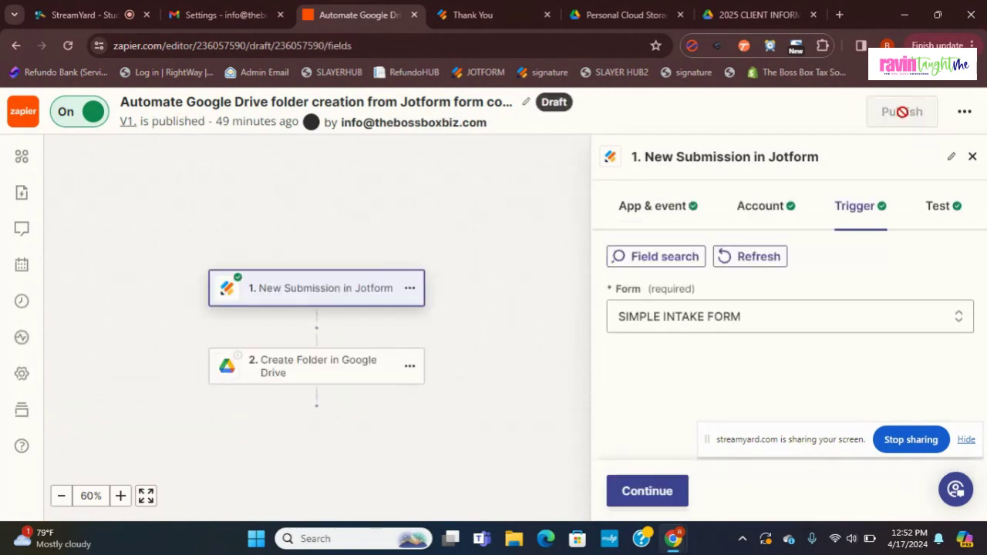
click(671, 216)
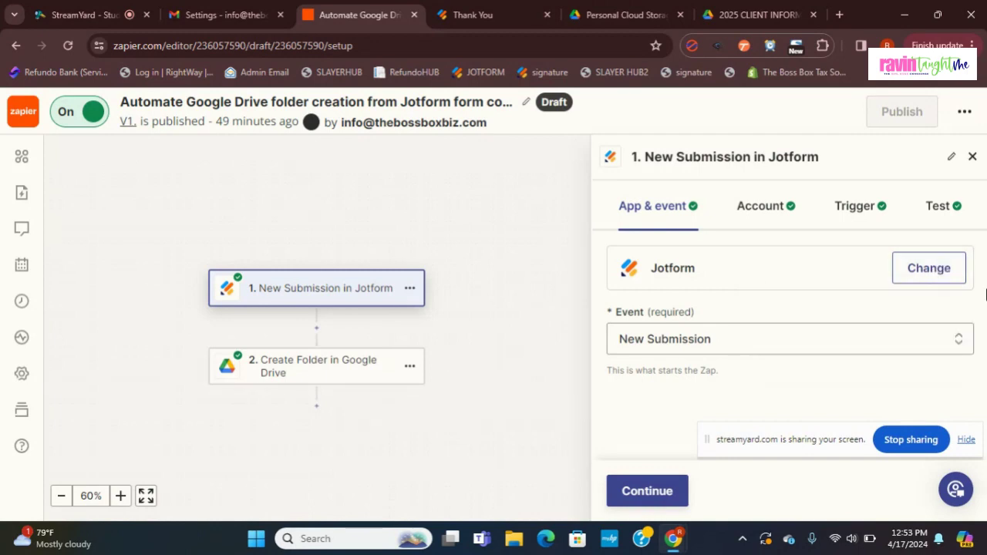
triple_click(986, 299)
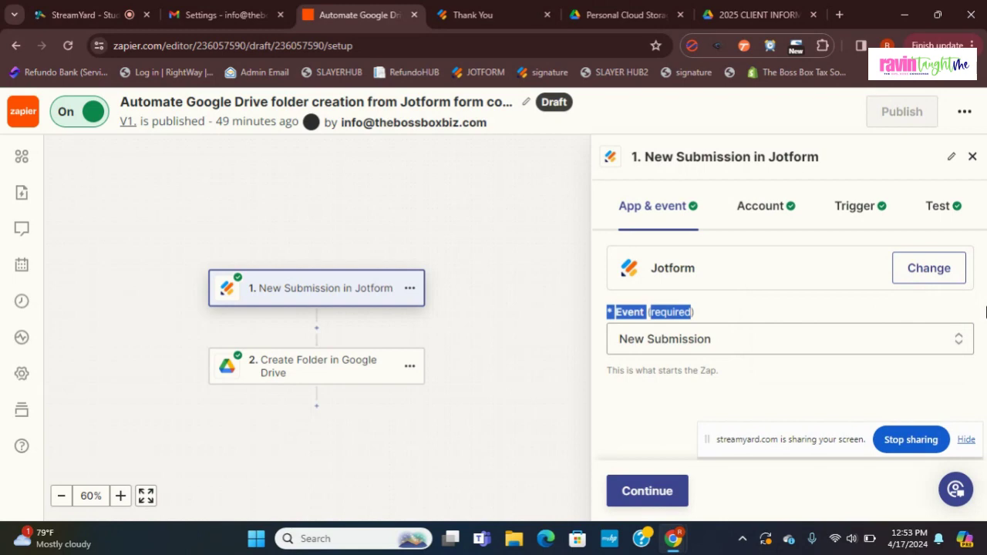
click(935, 336)
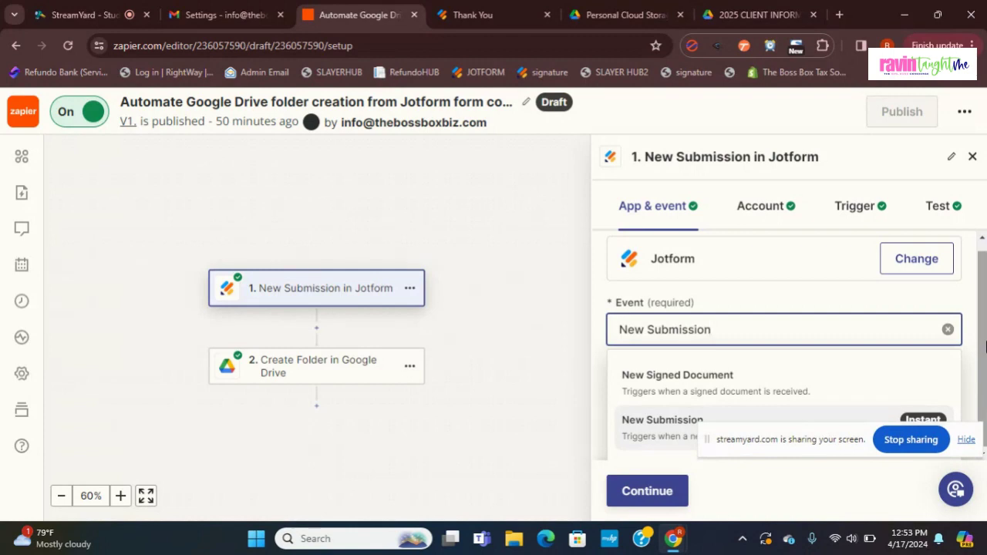
click(976, 318)
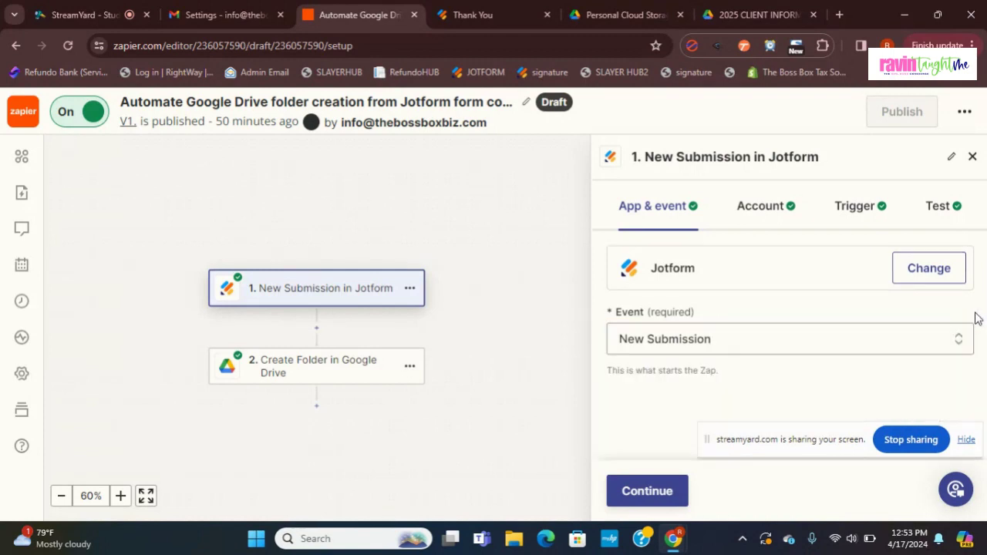
Step: Continue past the Jotform account, keep SIMPLE INTAKE FORM, and proceed to the trigger test
click(645, 497)
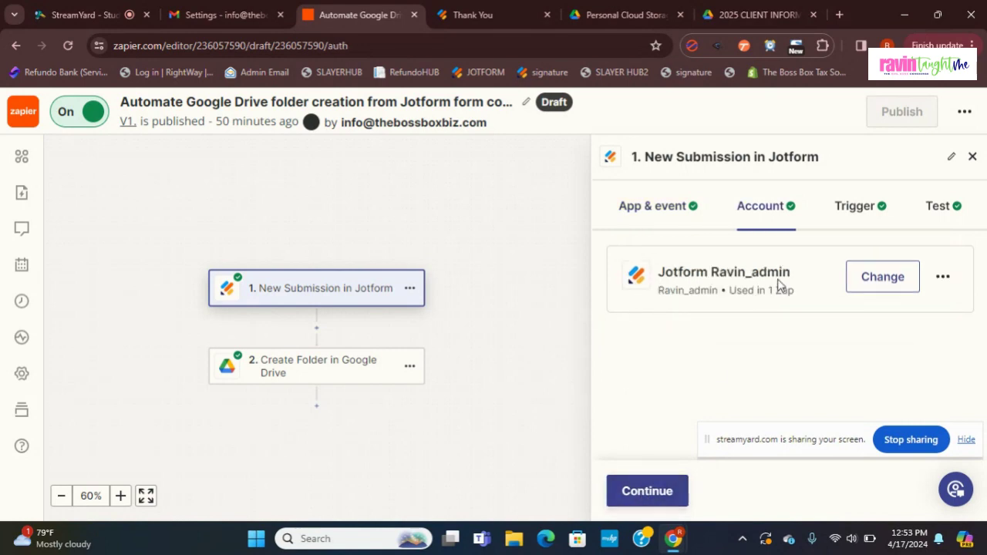
click(662, 494)
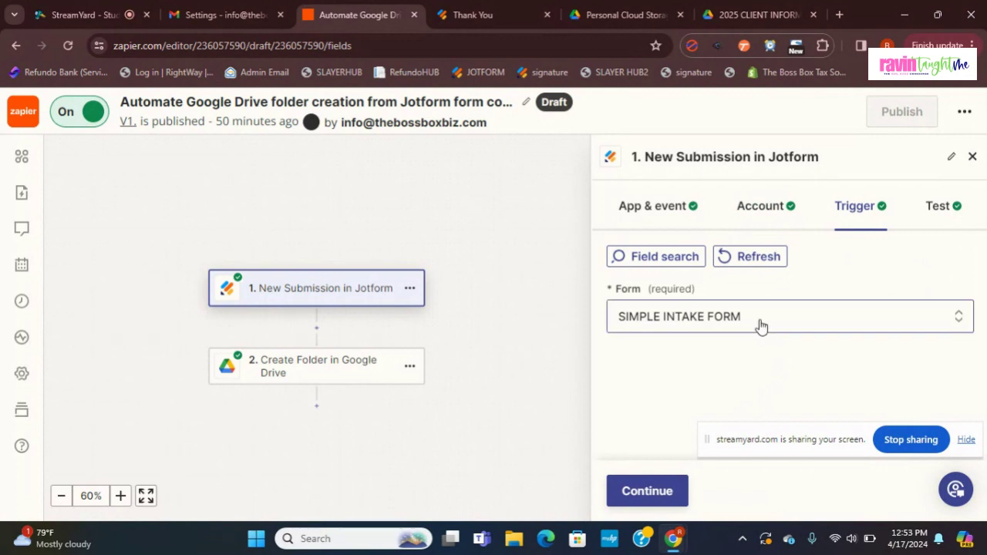
click(761, 322)
scroll(982, 284, down, 1)
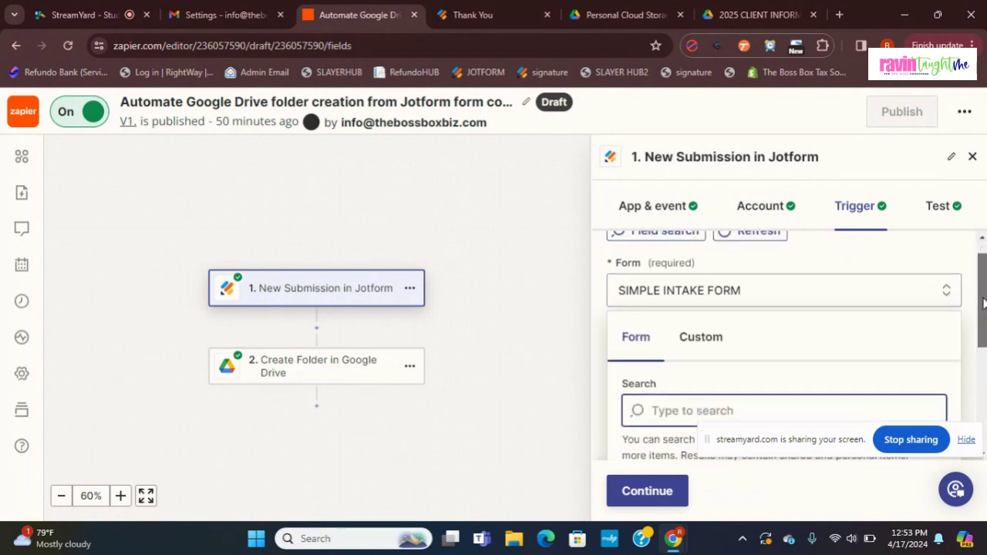
scroll(982, 284, up, 1)
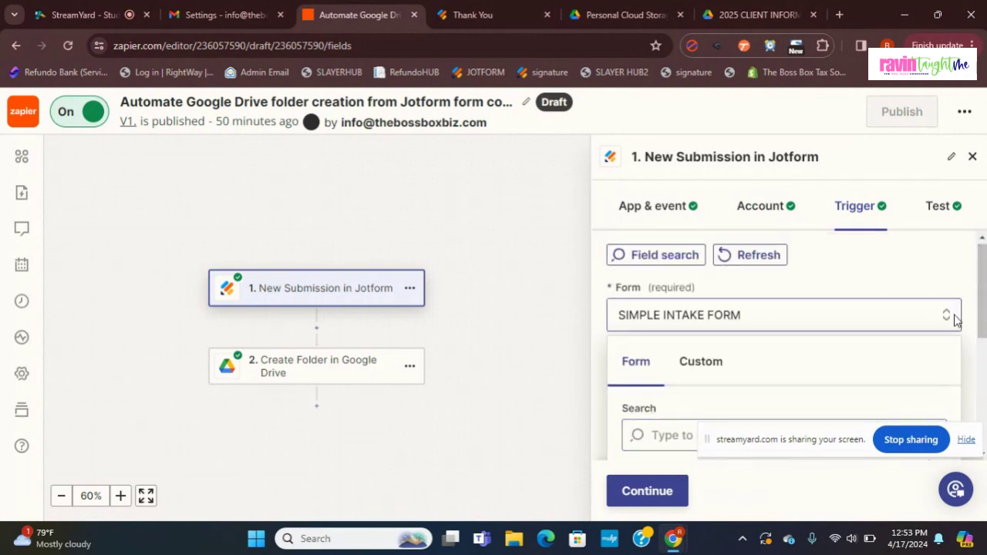
scroll(959, 303, down, 3)
scroll(785, 346, down, 1)
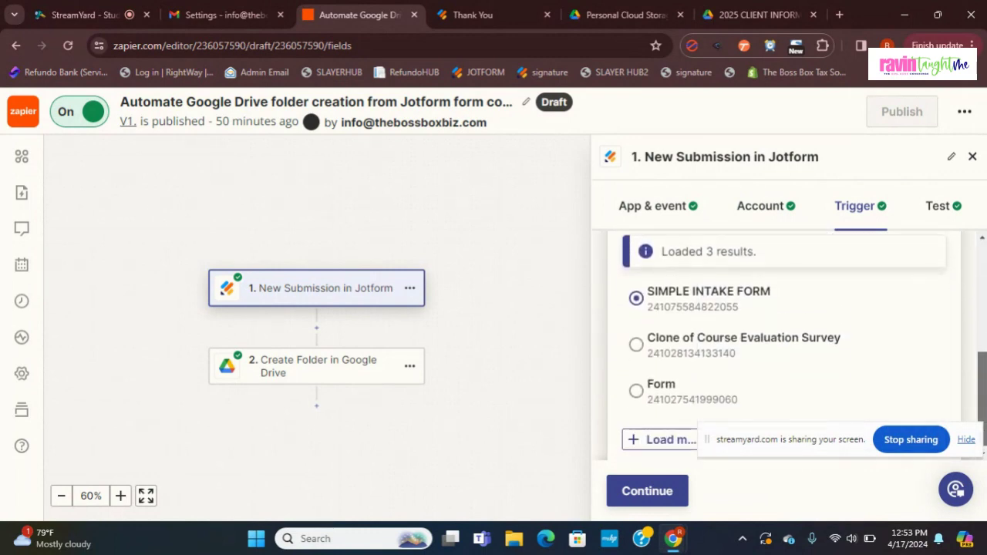
click(637, 492)
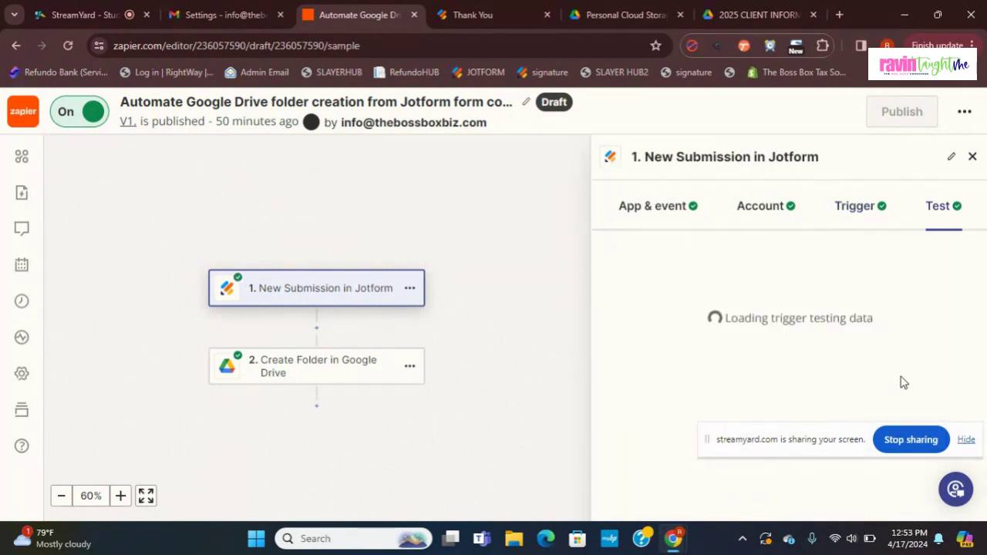
Step: Review the trigger test records, then open step 2, Create Folder in Google Drive
drag(983, 289, 983, 314)
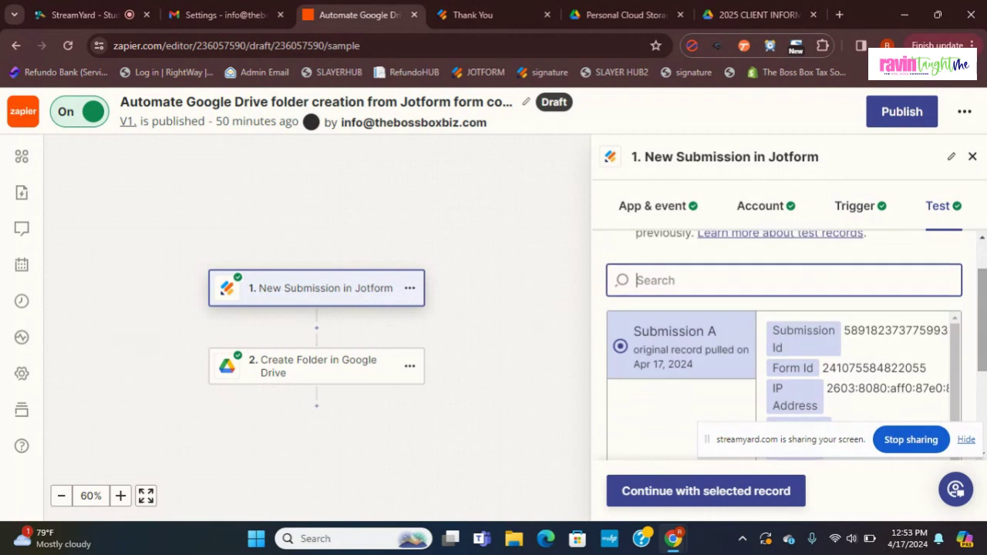
click(858, 208)
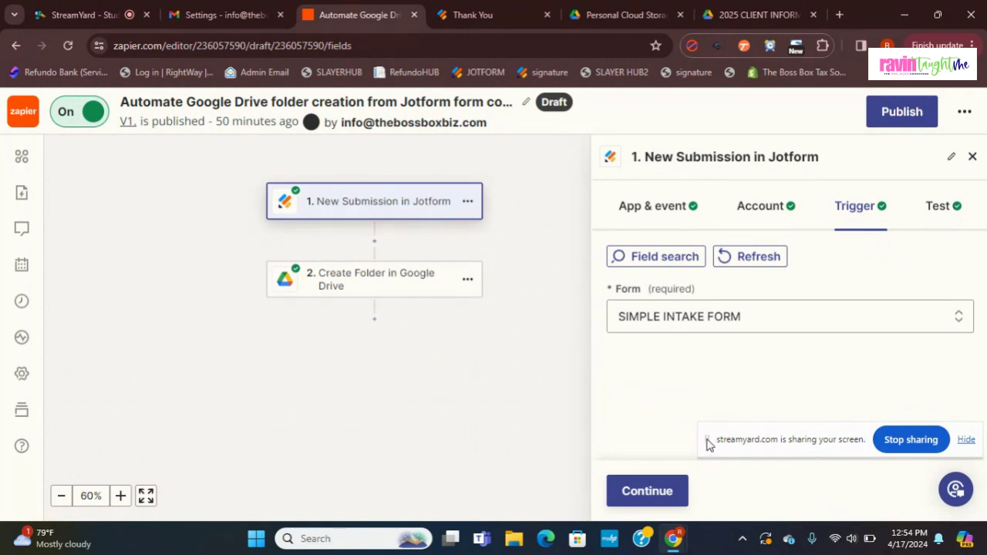
drag(708, 444, 268, 431)
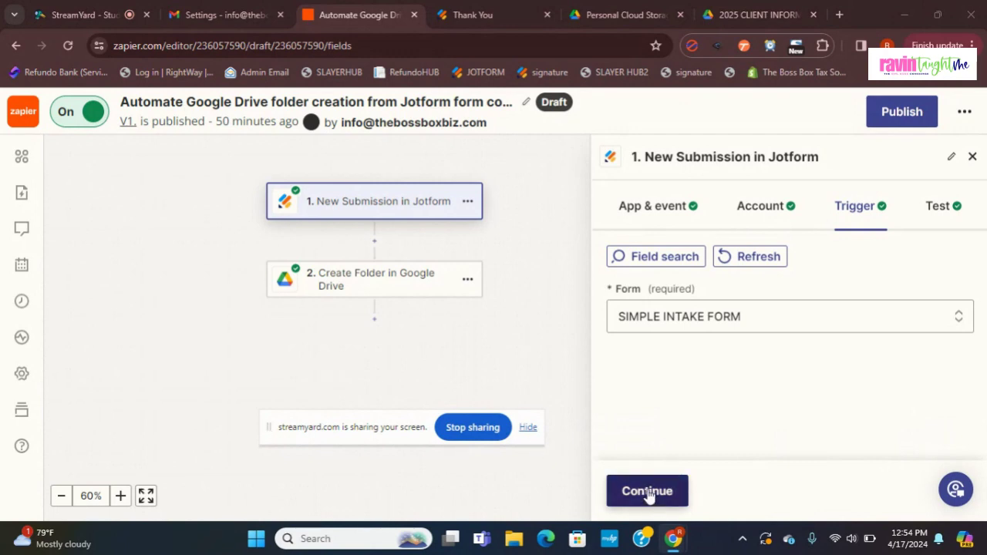
click(332, 286)
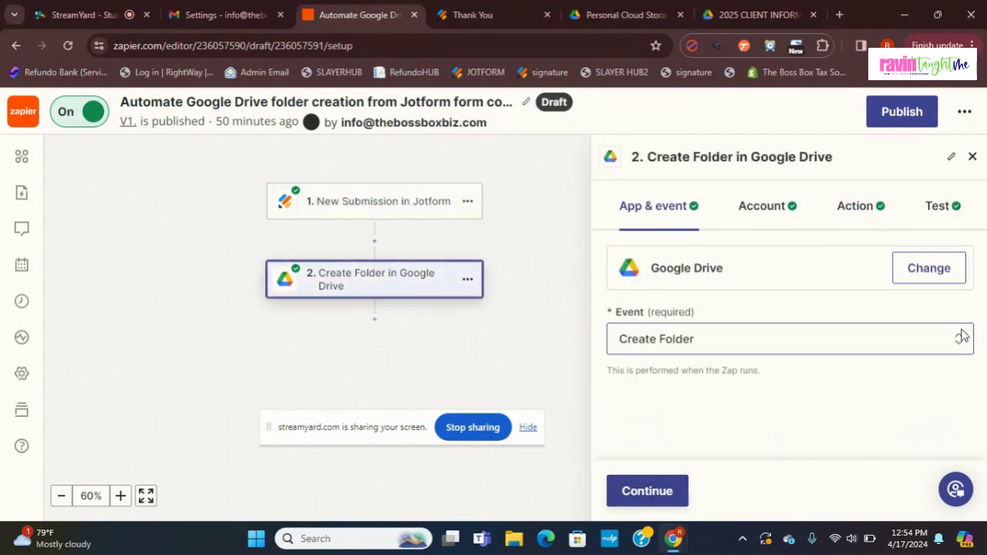
Step: Confirm the action creates folders in 2025 CLIENT INFORMATION named from Jotform's Answers Name, then view that folder
click(672, 500)
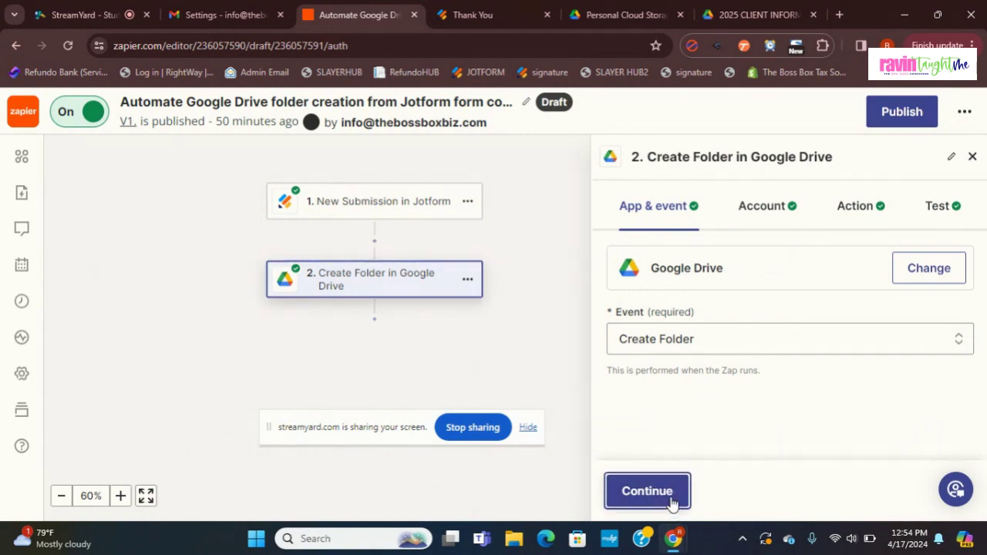
click(672, 501)
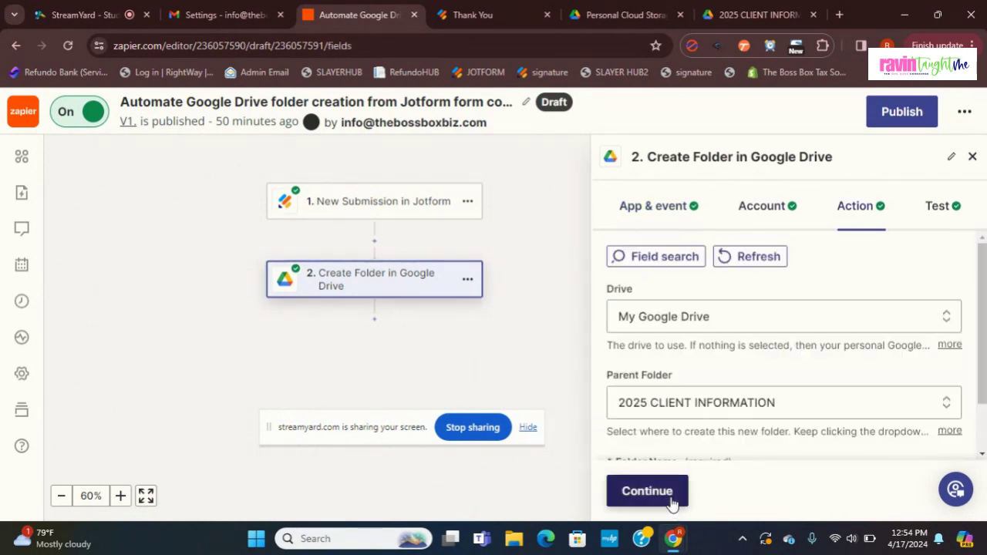
drag(985, 289, 985, 332)
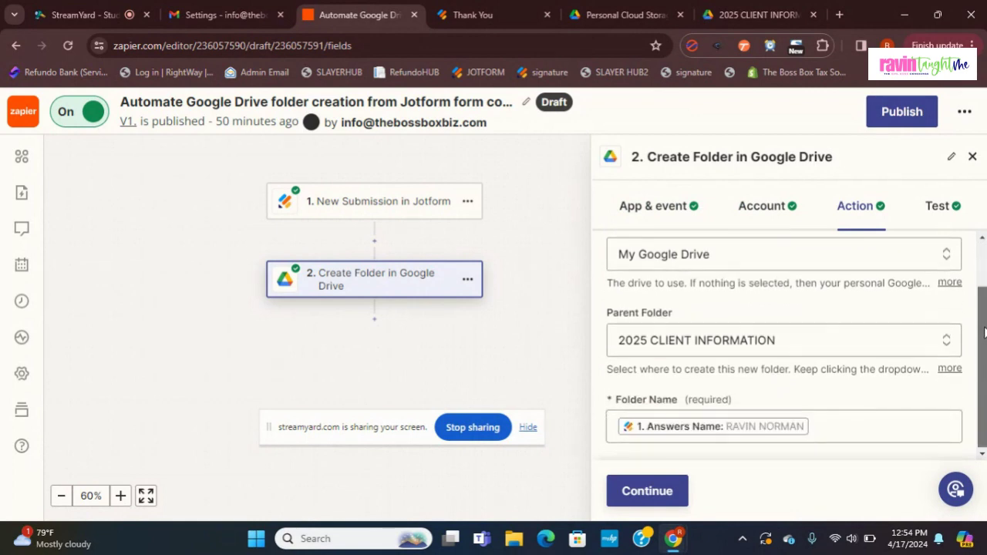
drag(984, 332, 985, 333)
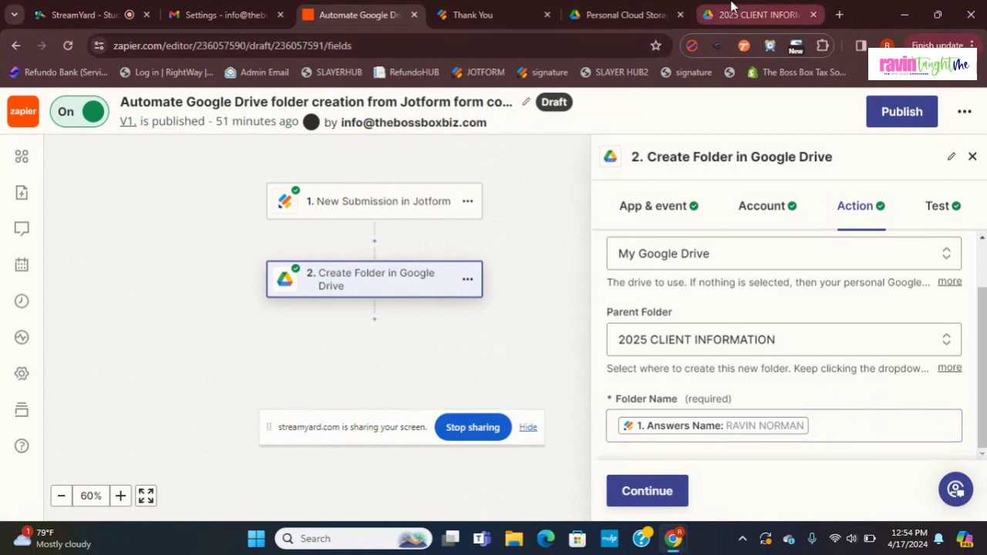
click(760, 15)
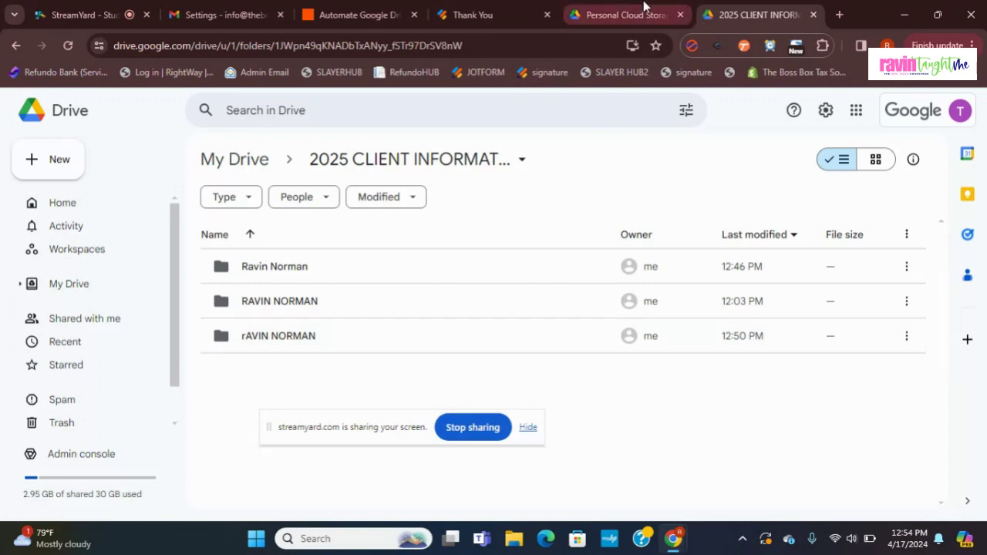
Step: Check the three client folders in 2025 CLIENT INFORMATION, then go back to the Zapier zap
click(587, 9)
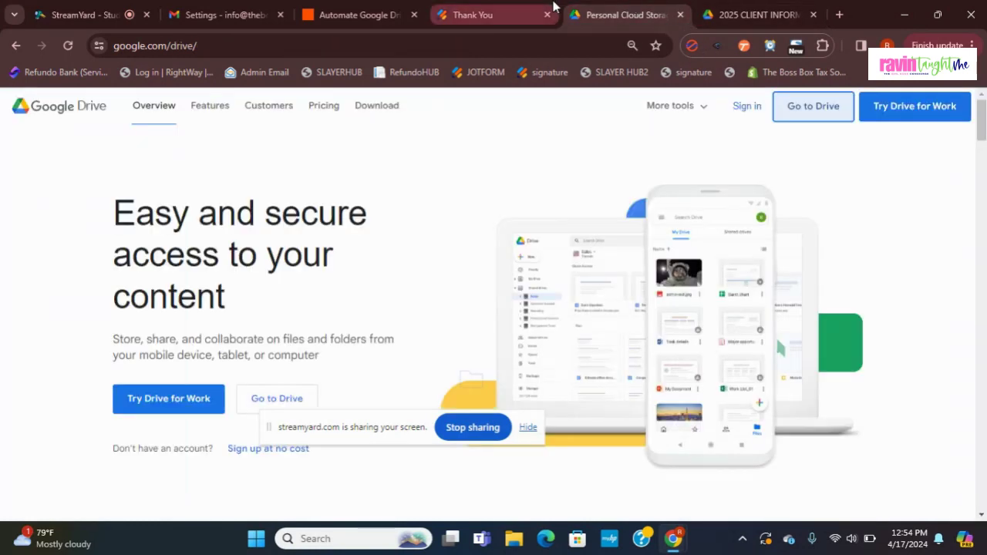
click(359, 14)
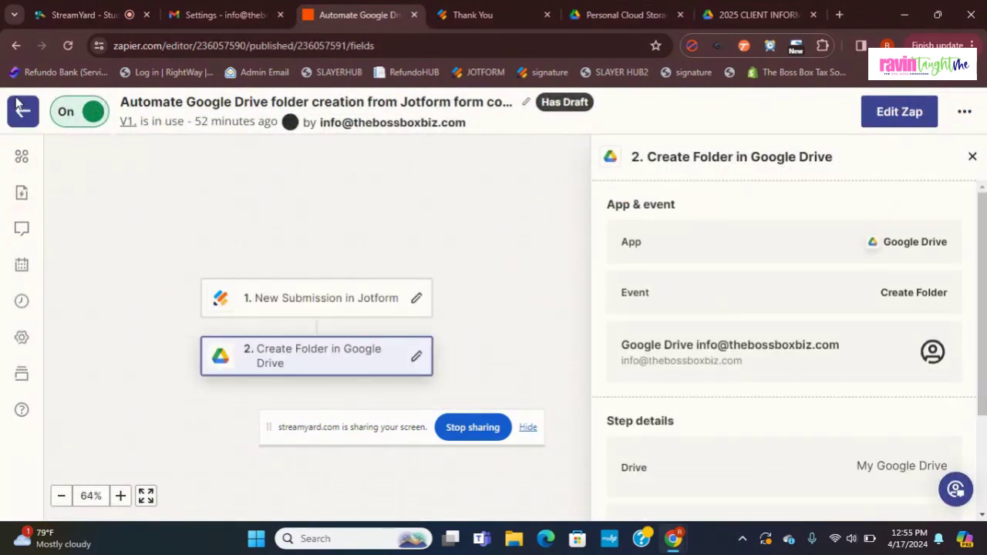
Step: Return from the Jotform-to-Drive zap to My Zaps and create a new Untitled Zap
click(964, 114)
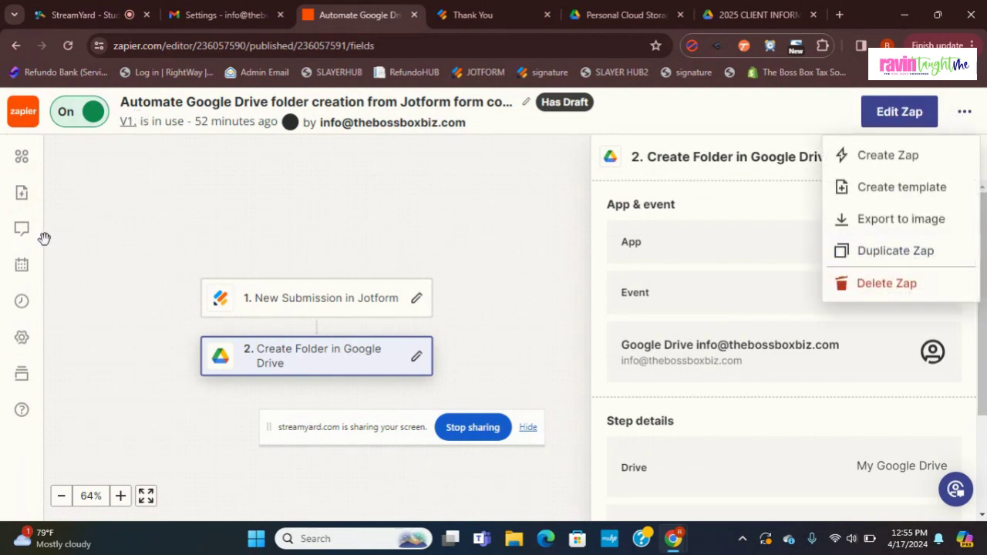
click(150, 216)
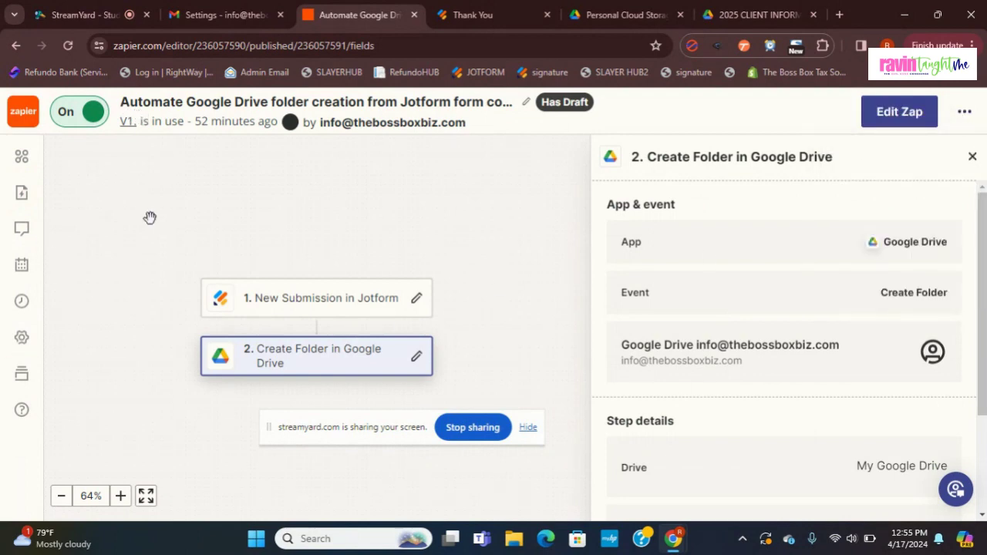
click(31, 116)
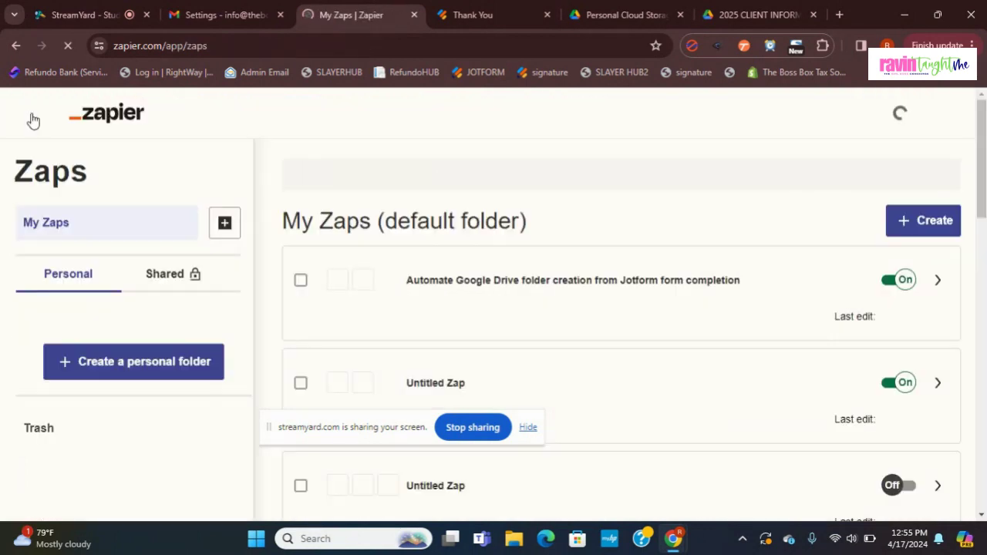
click(925, 224)
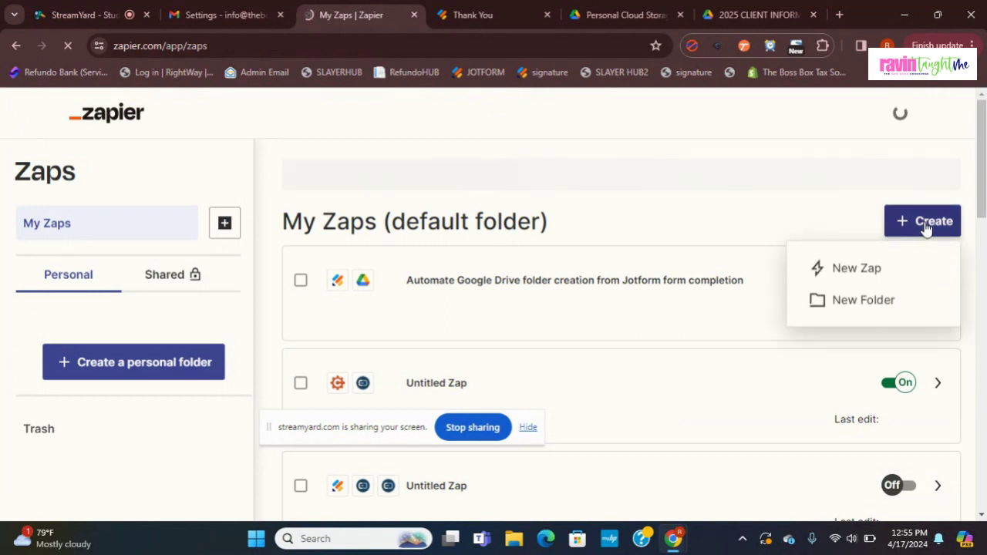
click(863, 268)
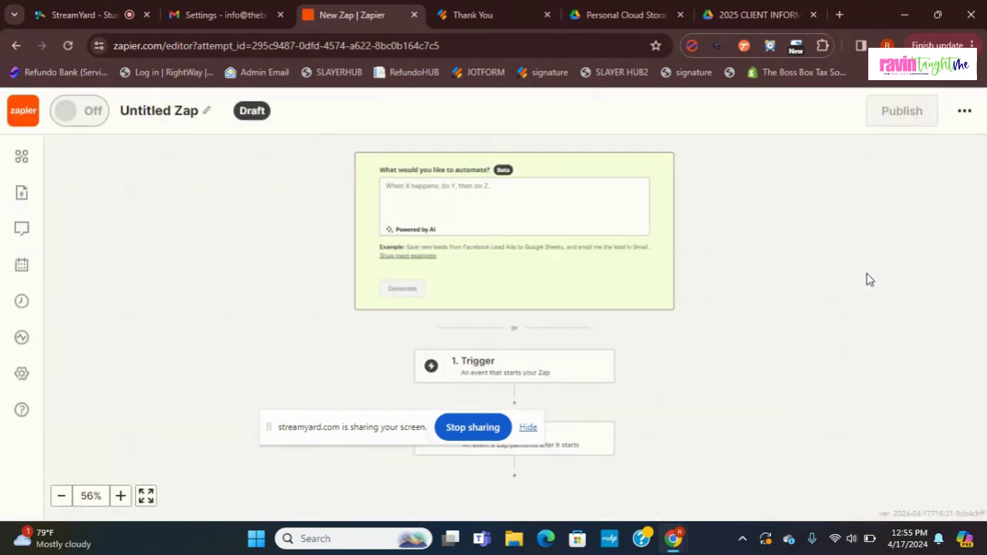
Step: Ask Zapier's AI to generate 'Send an email with Gmail after a form is completed in Jotform'
click(587, 203)
text(sEN)
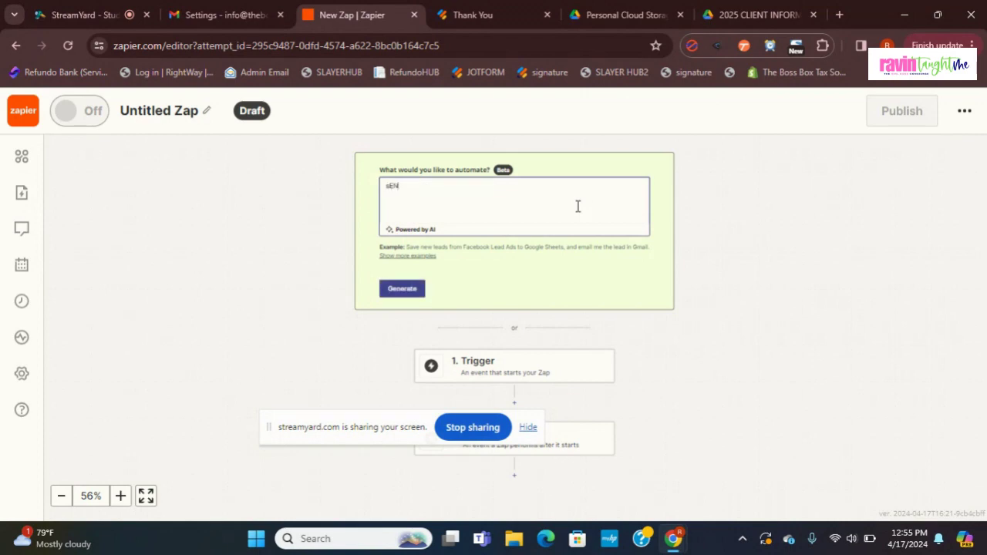
text(D AN EMAIL)
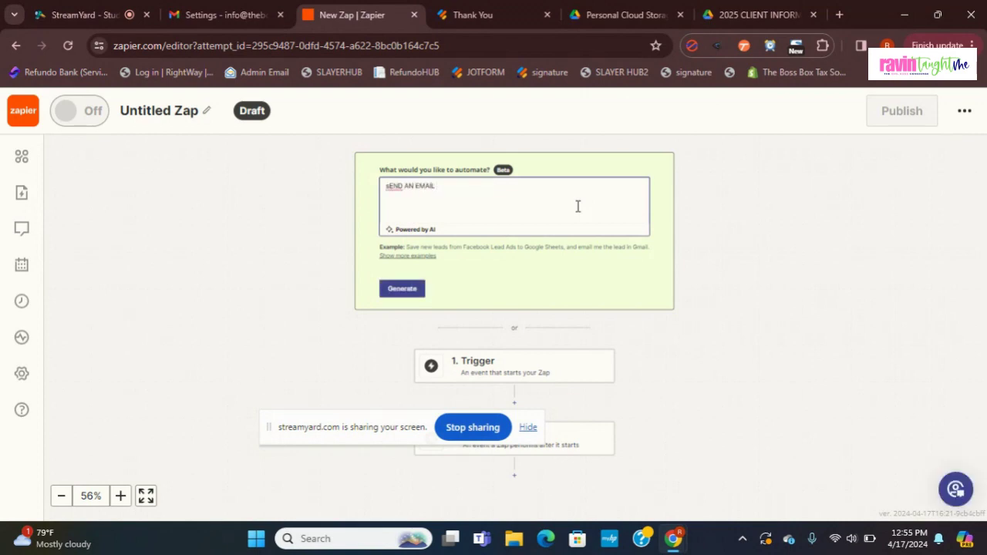
text( AFTER A FORM I)
click(434, 190)
text(WITH GMAIL AFTER A FORM )
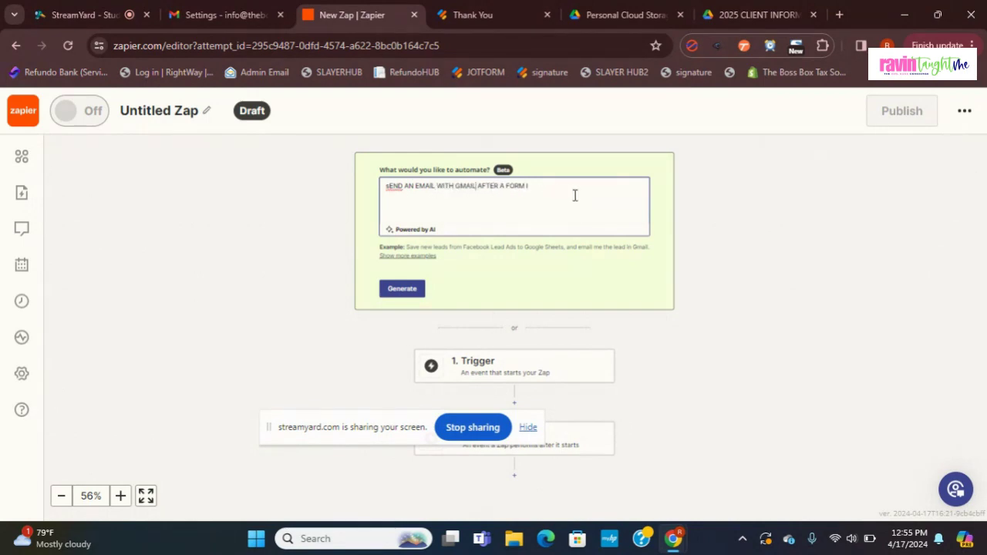
text(IS COJMPLETED)
key(BackSpace)
key(BackSpace)
key(BackSpace)
key(BackSpace)
key(BackSpace)
key(BackSpace)
key(BackSpace)
key(BackSpace)
text(MPLETED)
text(JOTFORM)
click(412, 298)
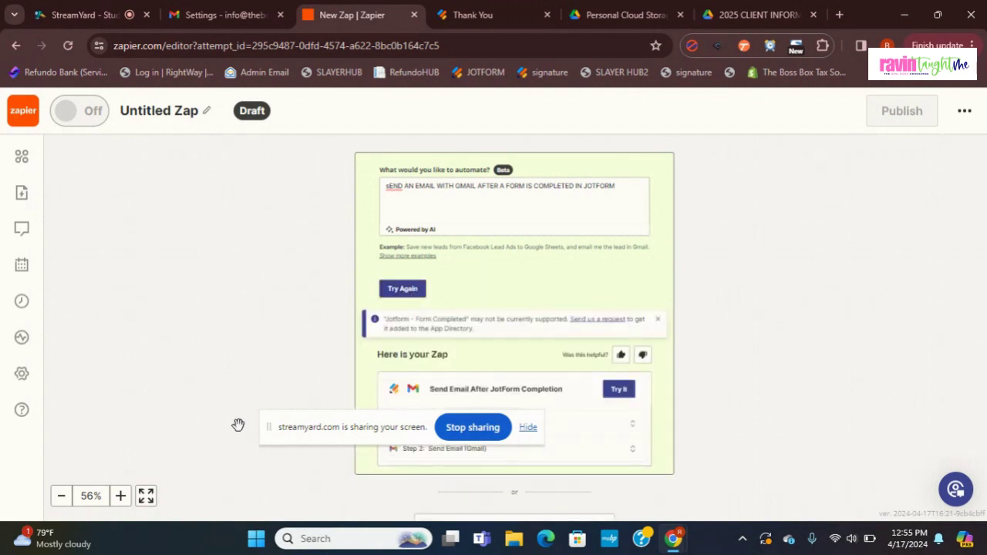
Step: Change the AI prompt to 'Save a contact after a form is completed in Jotform' and regenerate
drag(268, 429, 99, 279)
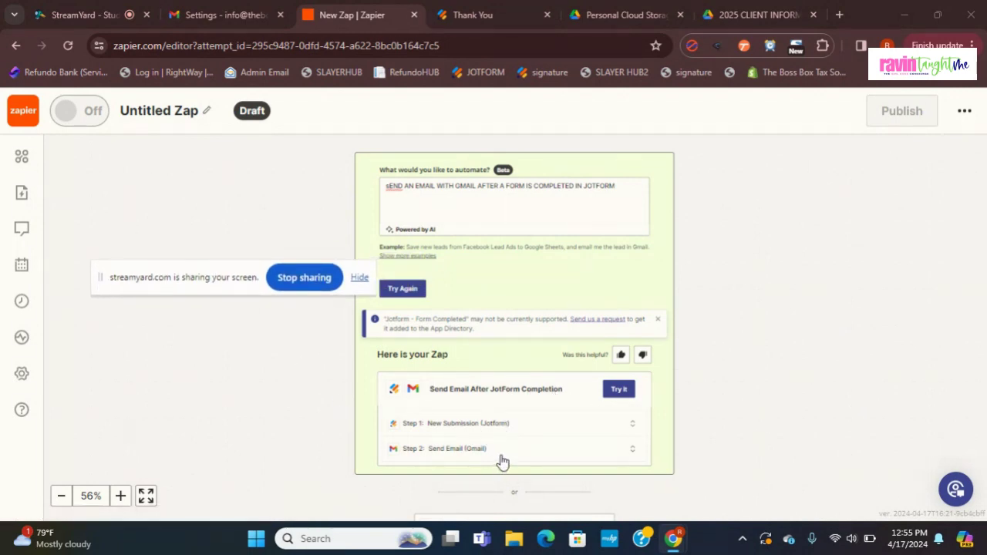
click(582, 187)
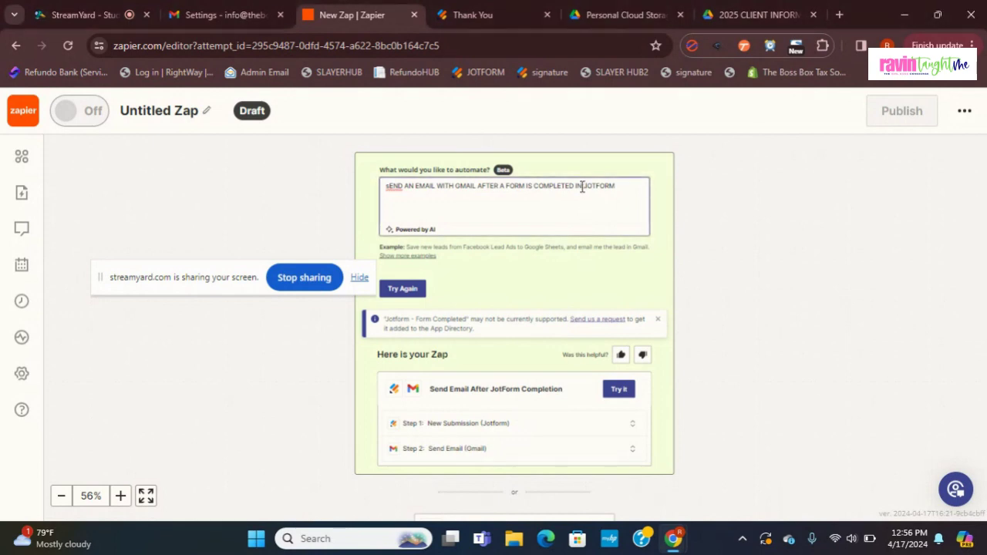
drag(476, 185, 370, 168)
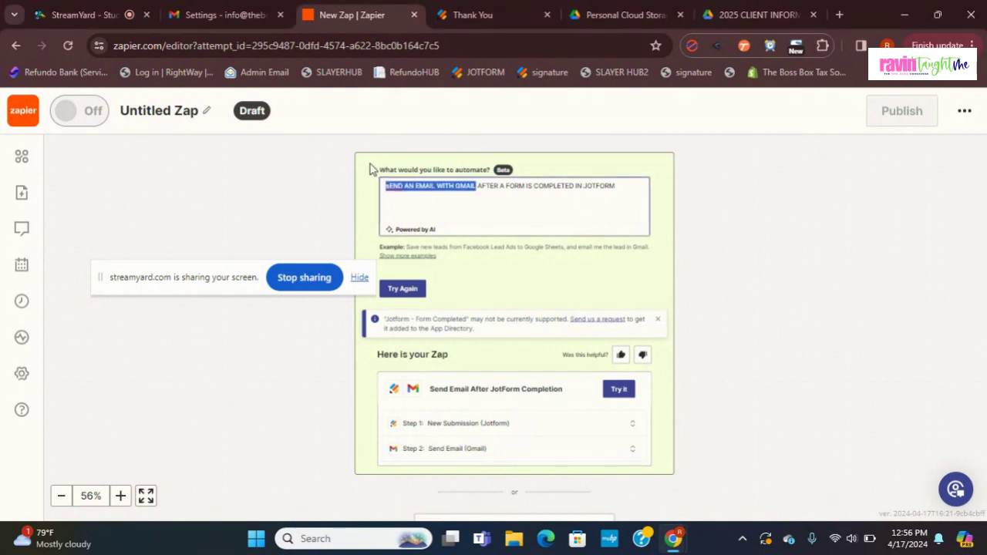
text(SAVE A)
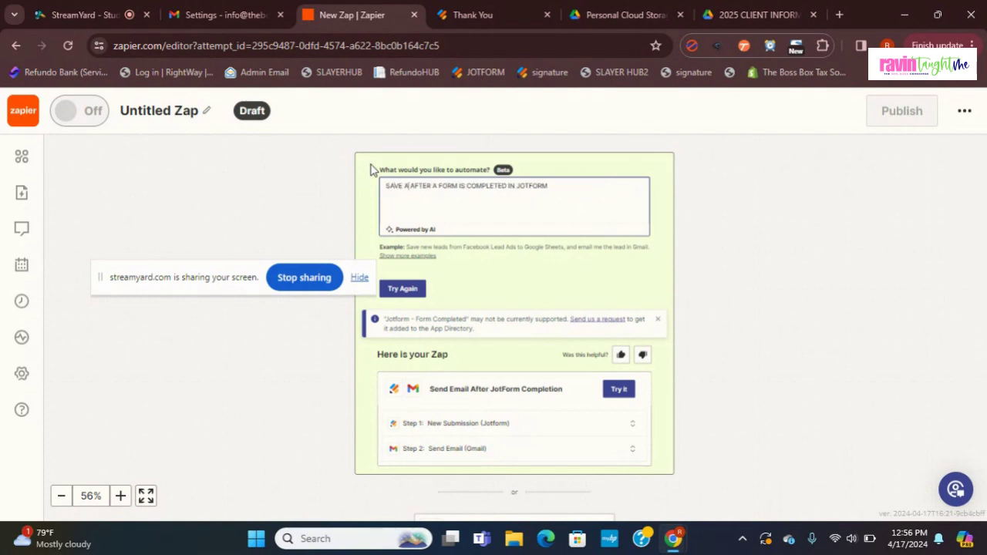
text( SU)
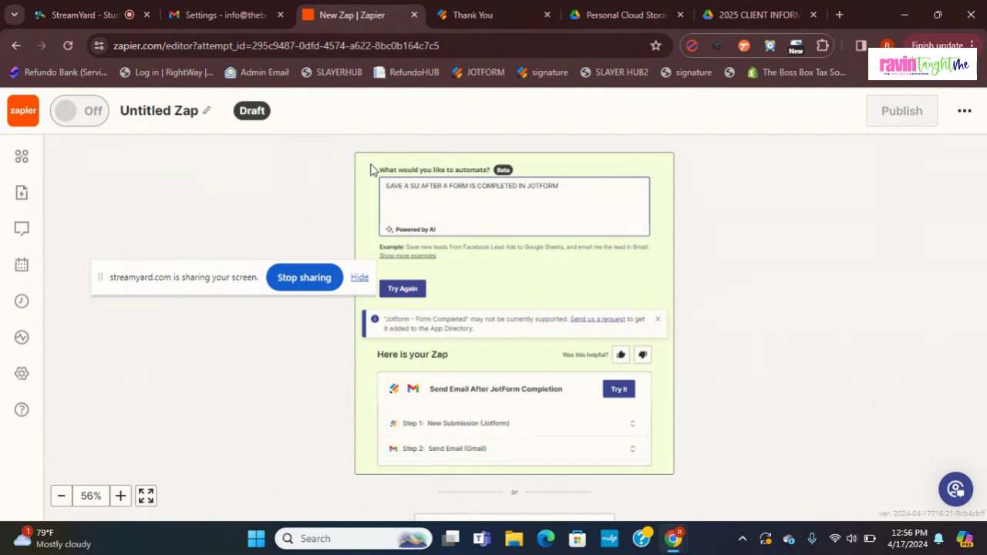
key(BackSpace)
key(BackSpace)
text(CONTACT)
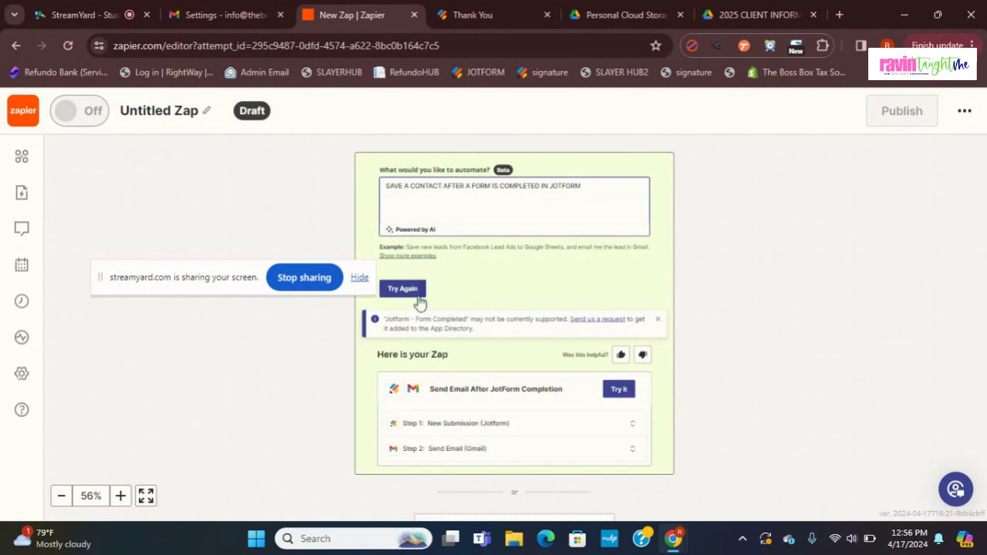
click(404, 289)
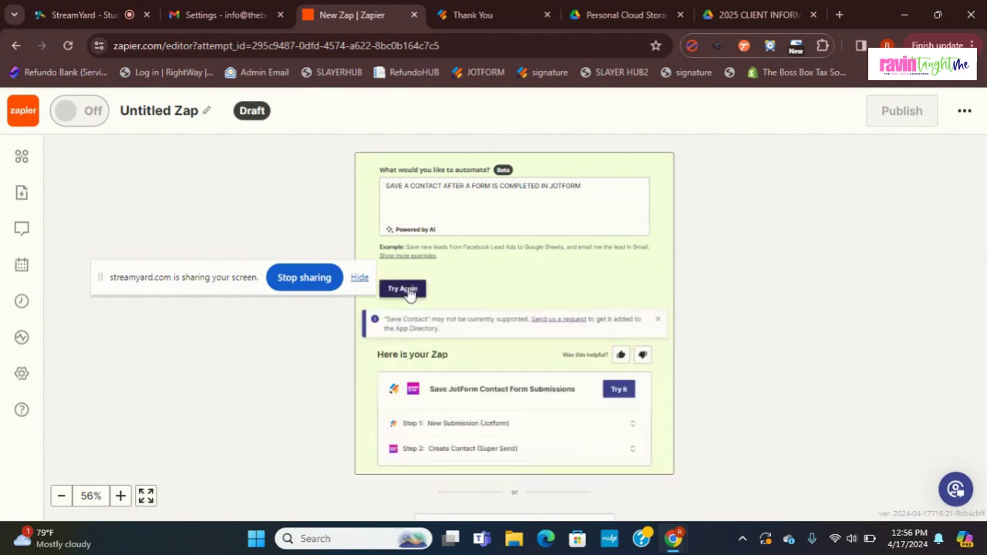
Step: Add 'in Gmail' to the prompt and regenerate, yielding a Jotform New Submission to Gmail Zap
click(444, 185)
text(IN GMAIL)
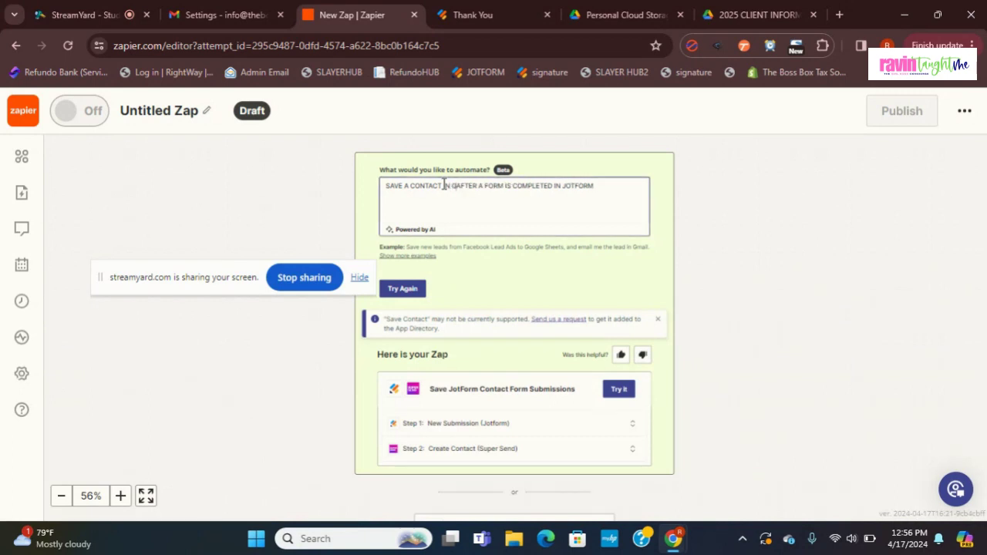
click(401, 288)
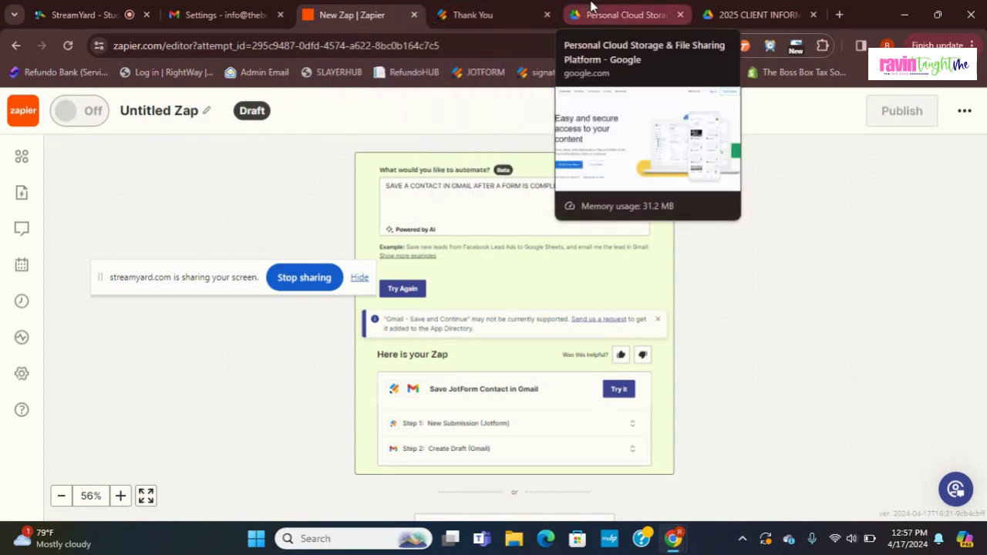
click(592, 6)
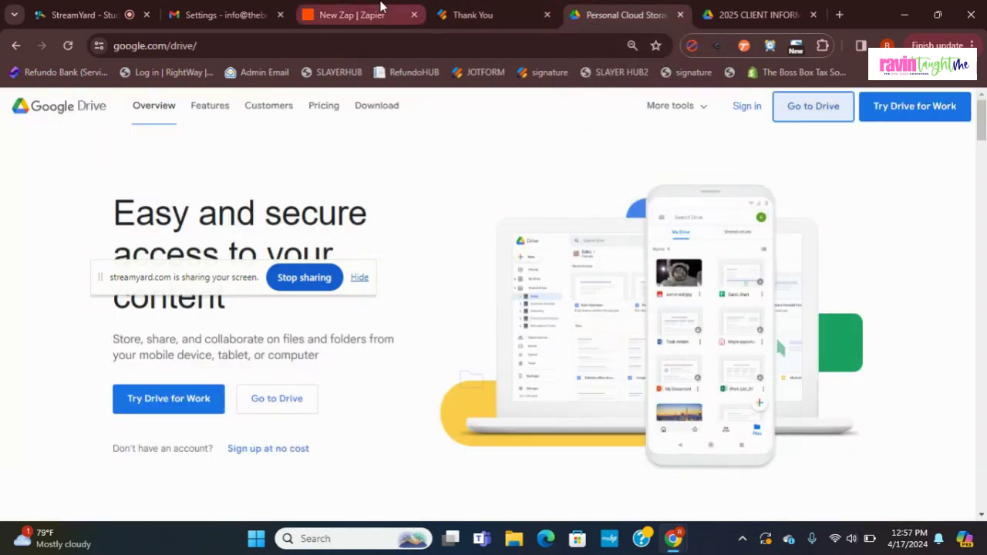
Step: Turn off the StreamYard camera and remove the shared screen from the broadcast
click(87, 11)
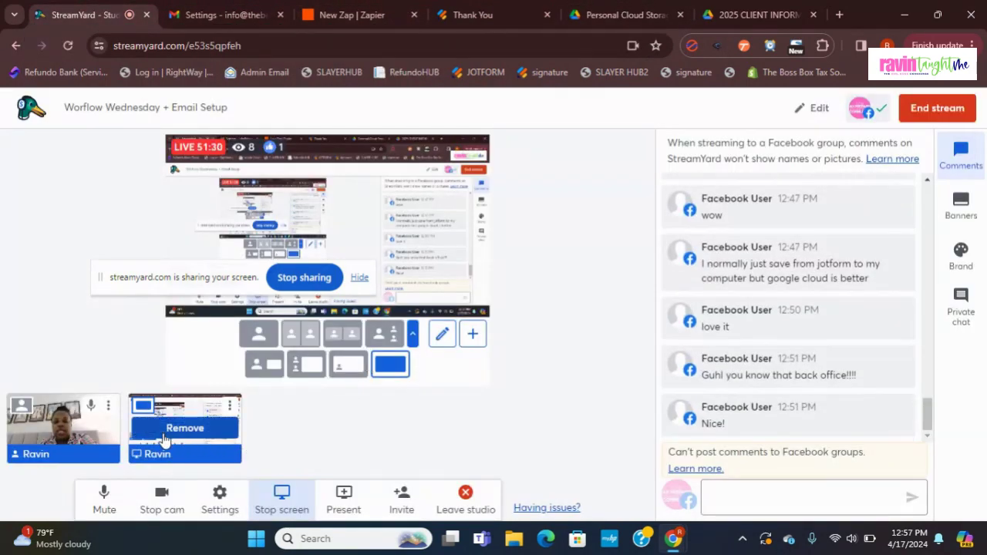
mouse_move(96, 428)
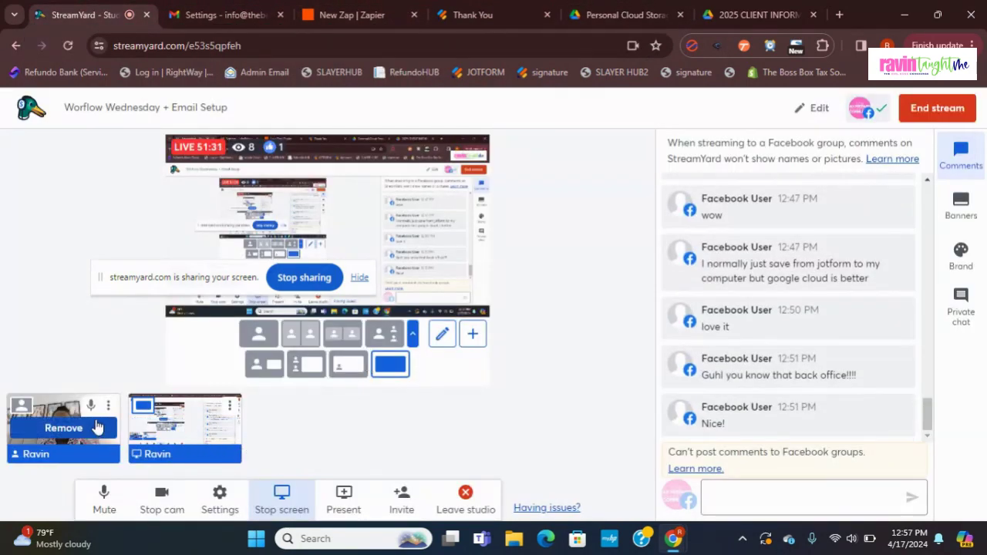
click(161, 497)
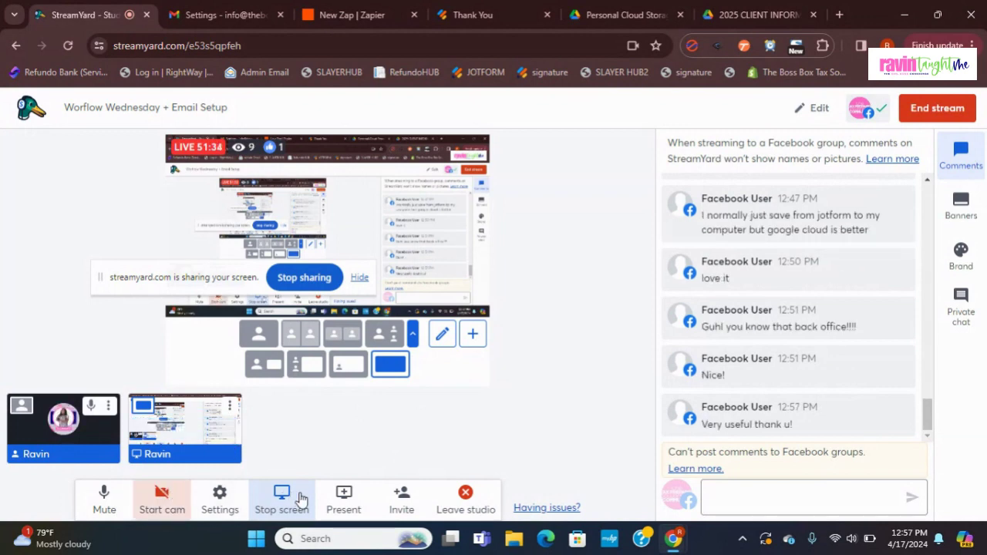
mouse_move(209, 436)
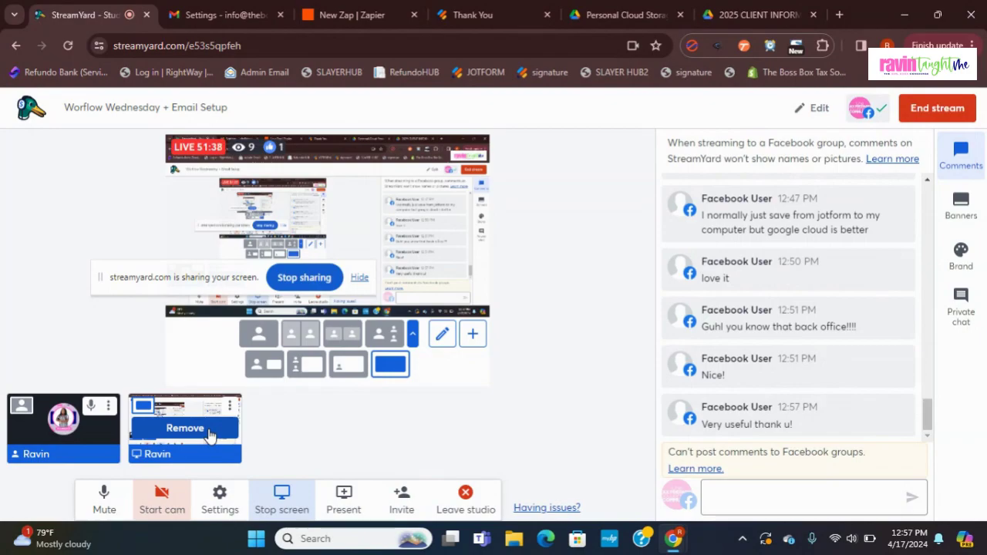
click(210, 436)
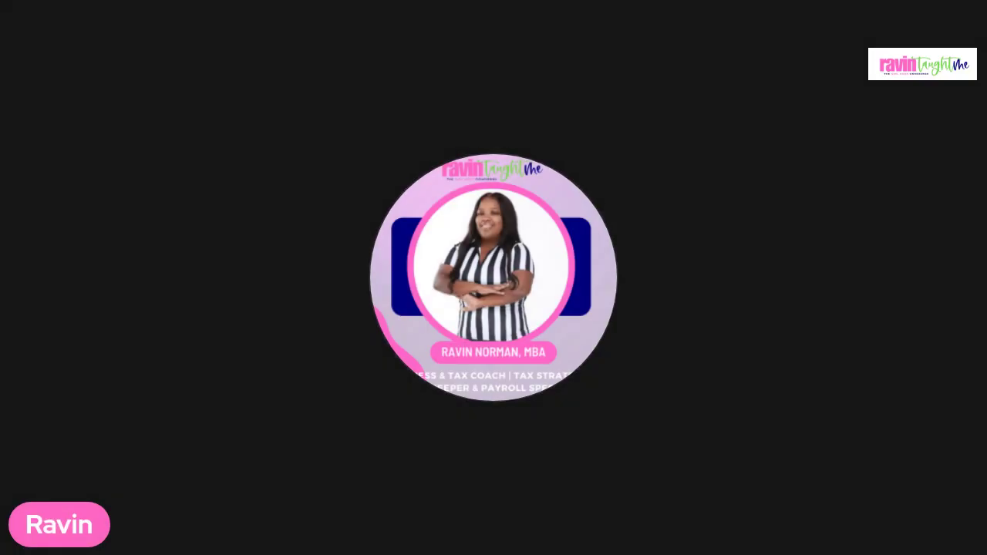